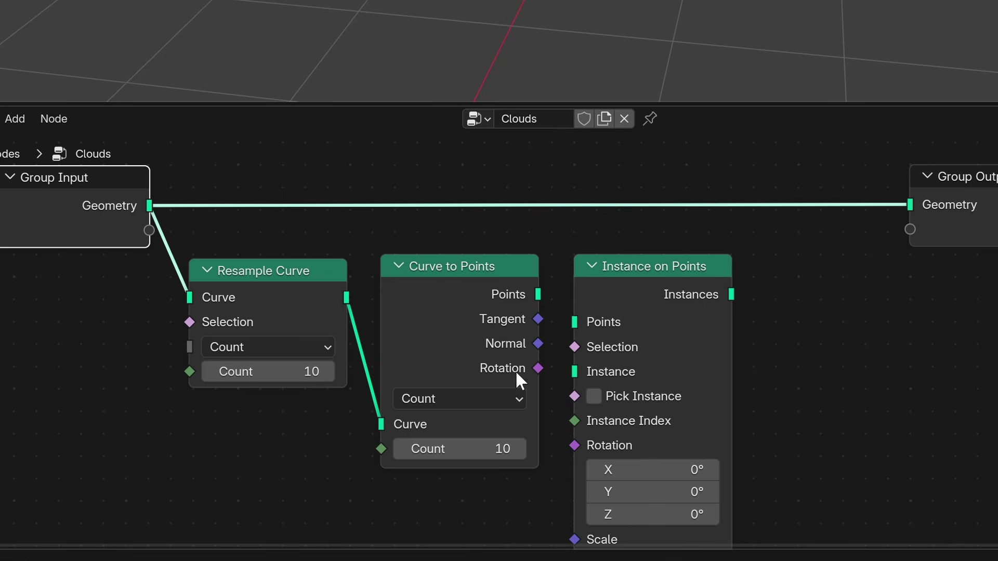
Link Instance on Points between Curve to Points and Group Output, using a new Ico Sphere node as its instance
drag(539, 294, 576, 323)
drag(731, 295, 909, 204)
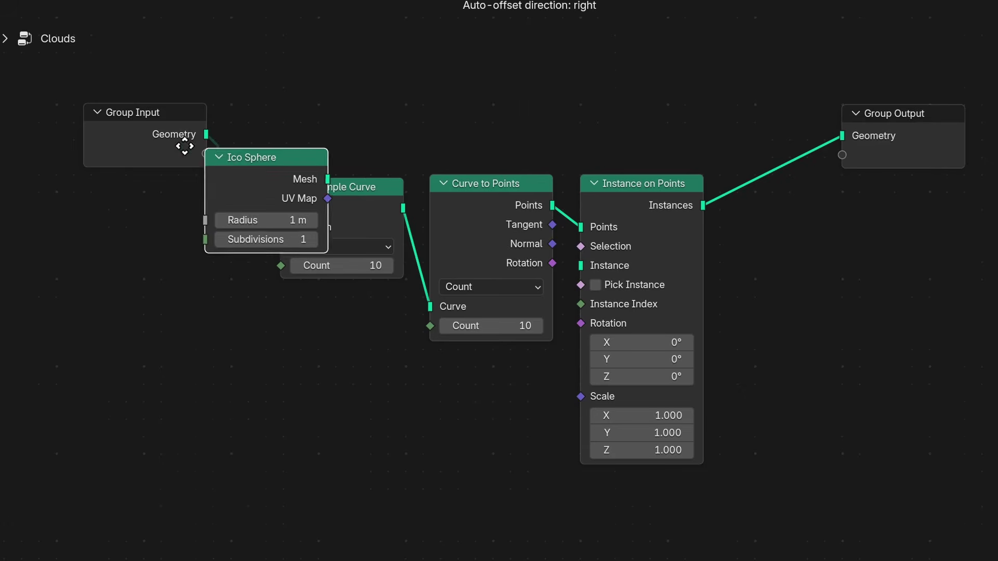
drag(382, 375, 334, 400)
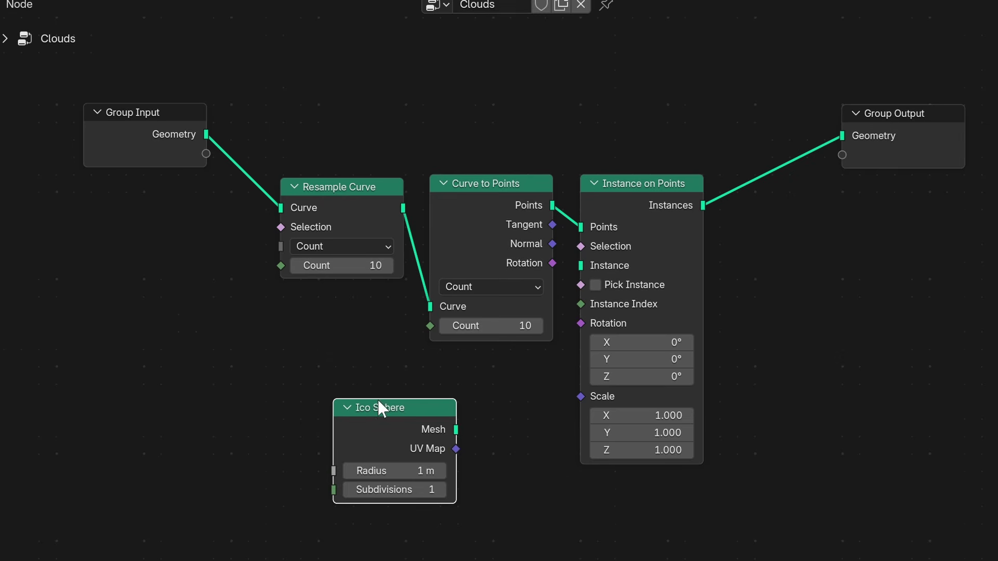
drag(639, 185, 695, 183)
drag(456, 429, 636, 264)
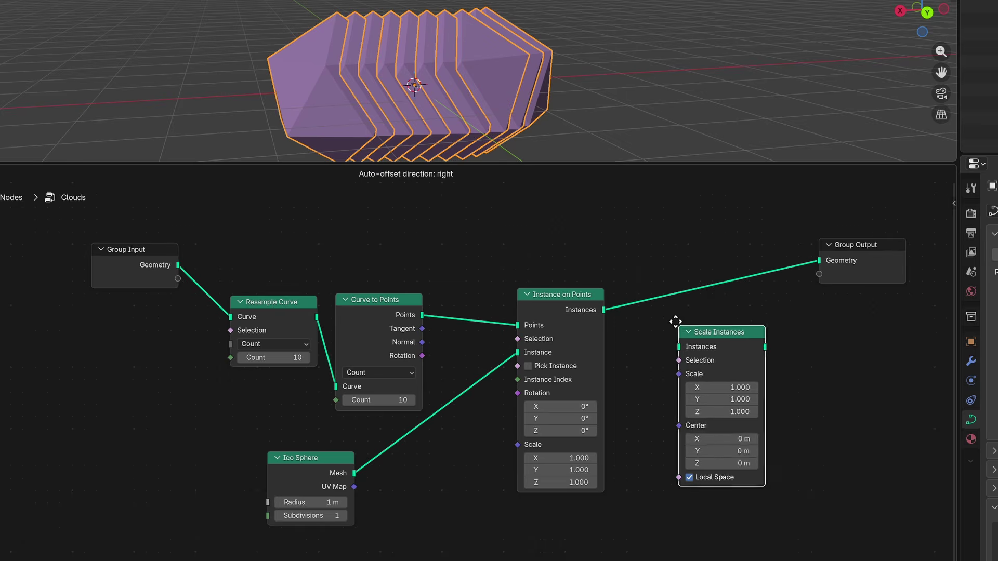
Insert a Scale Instances node after Instance on Points and drive its Scale with a new Random Value node
click(661, 273)
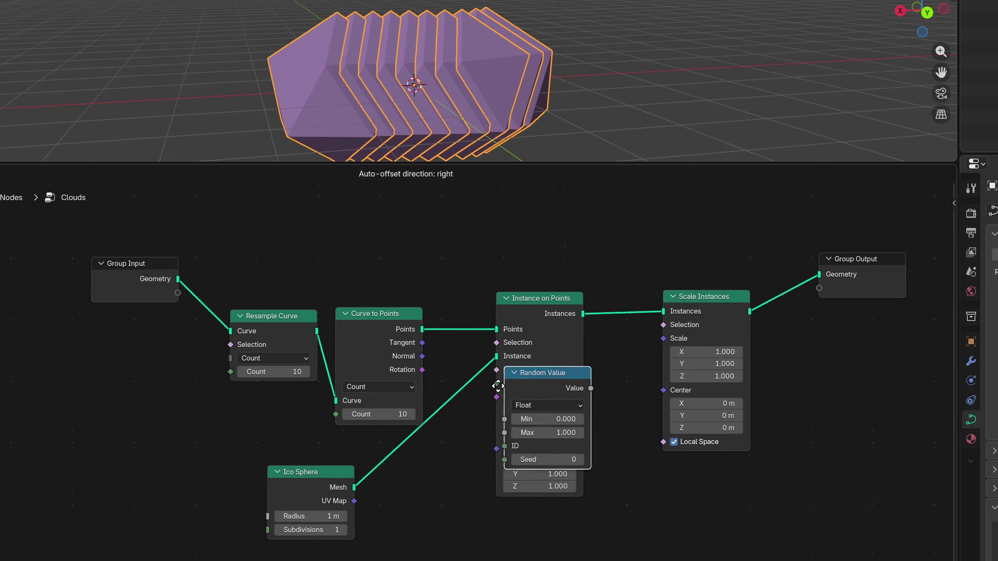
click(497, 515)
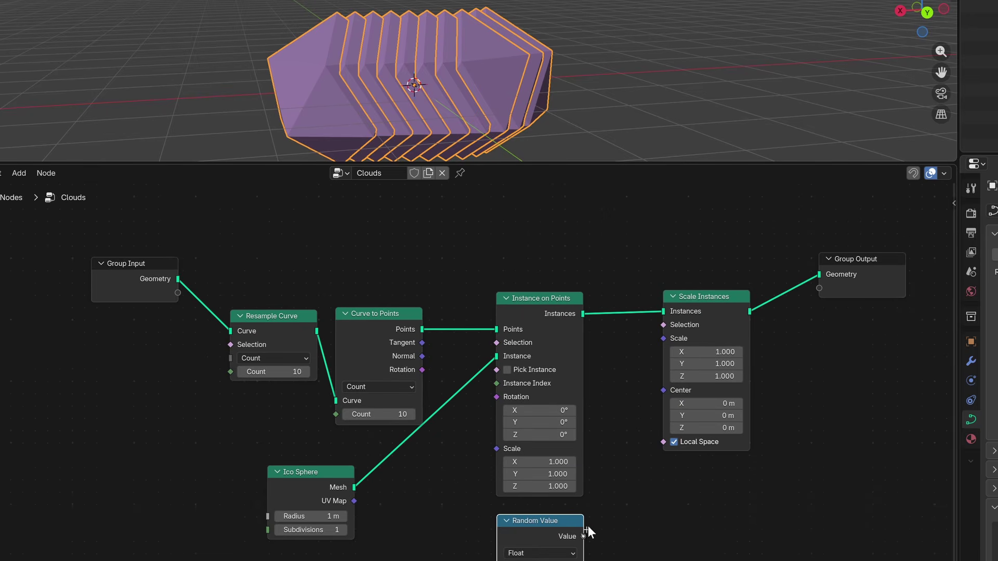
drag(678, 346, 668, 342)
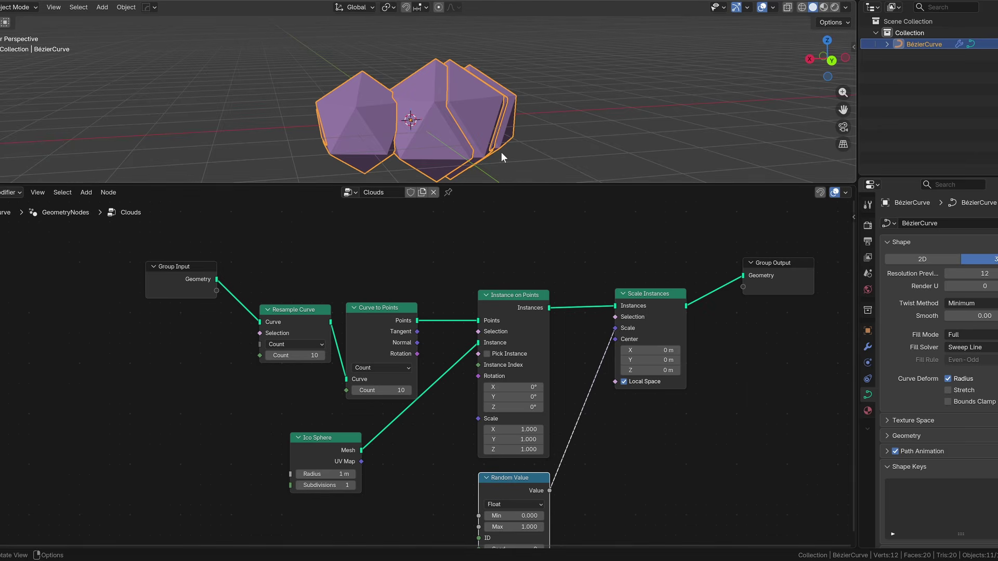
Insert Realize Instances and Merge by Distance nodes between Scale Instances and Group Output
middle_drag(501, 152, 498, 176)
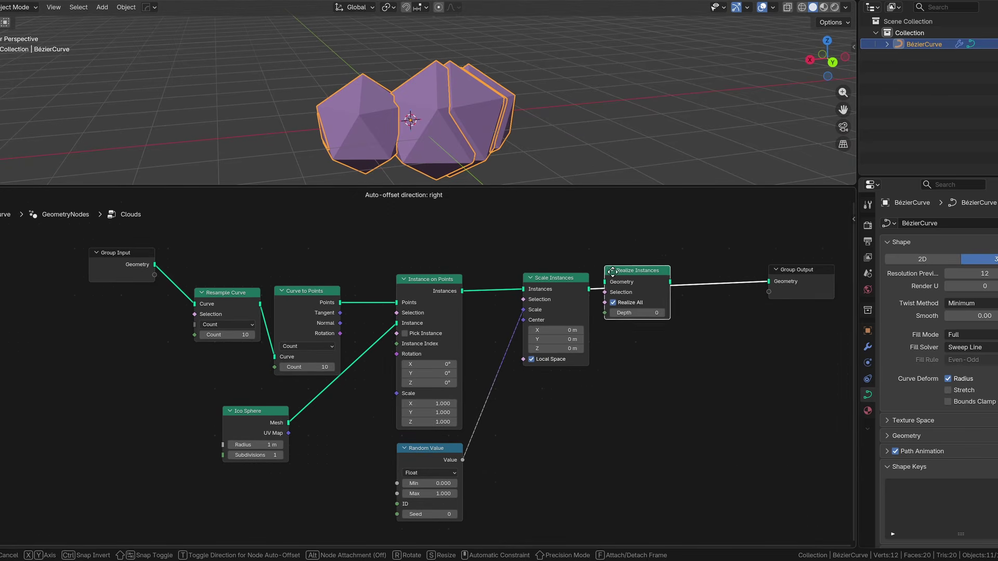
click(621, 283)
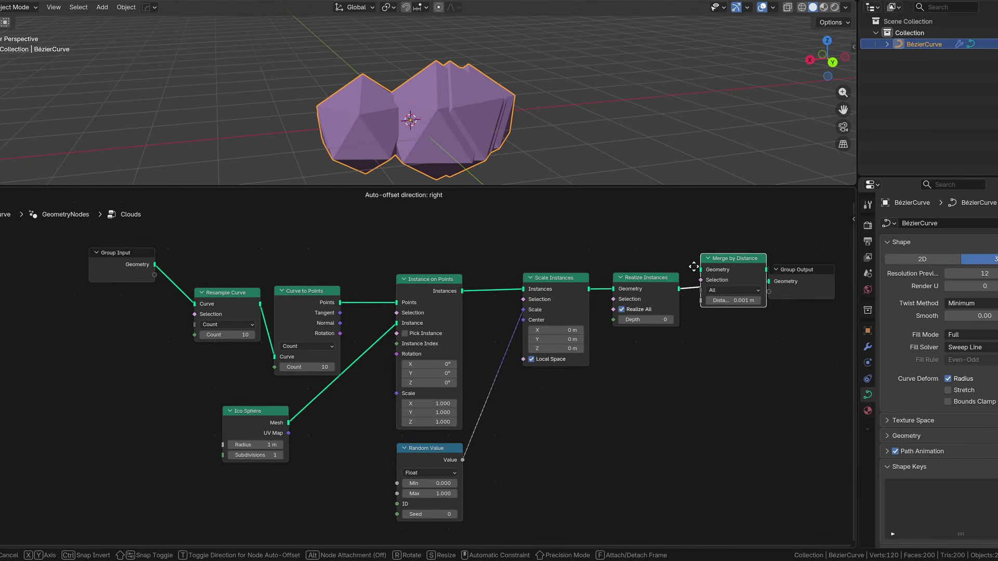
click(691, 276)
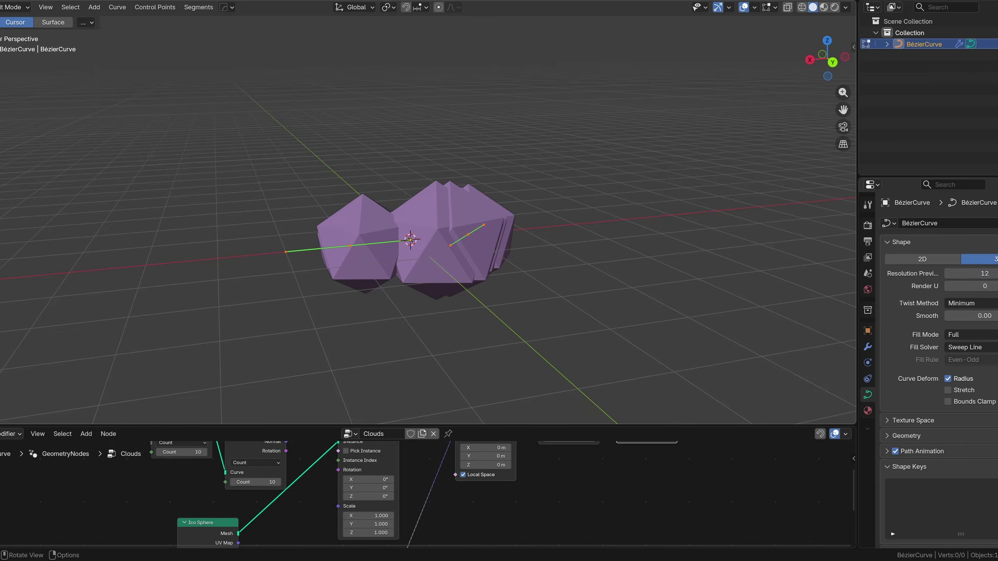
Try drawing extra freehand curve strokes beside and above the Bézier curve to extend the cloud shape
drag(561, 225, 627, 240)
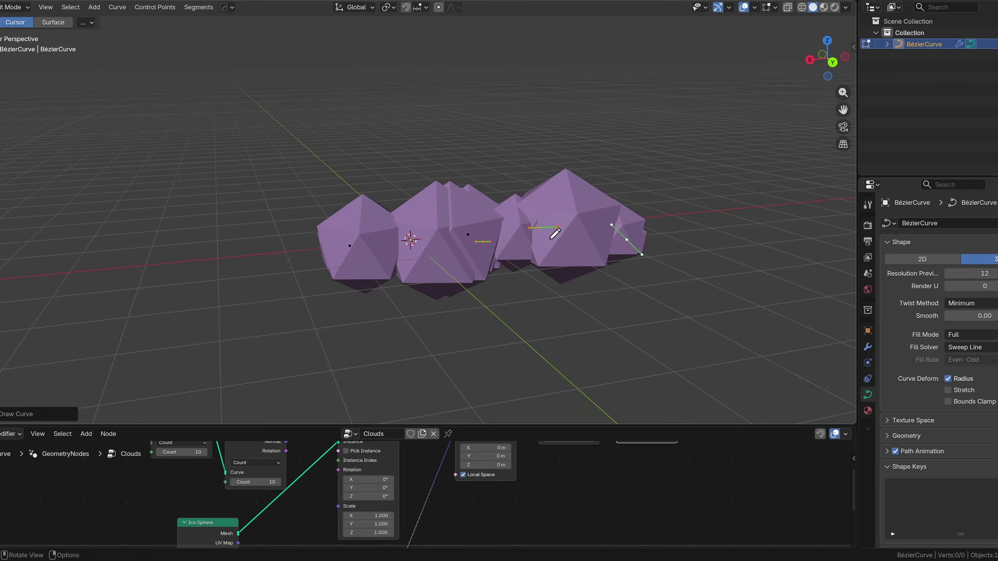
middle_drag(555, 233, 508, 223)
drag(486, 232, 489, 67)
drag(445, 112, 446, 116)
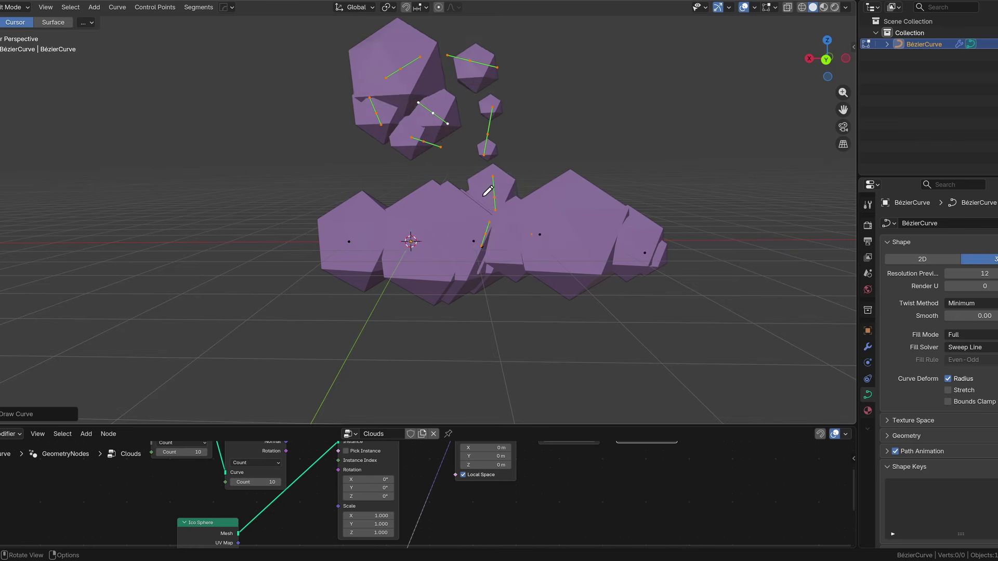
scroll(475, 193, down, 3)
mouse_move(445, 219)
mouse_down()
mouse_move(488, 92)
mouse_move(507, 152)
mouse_up()
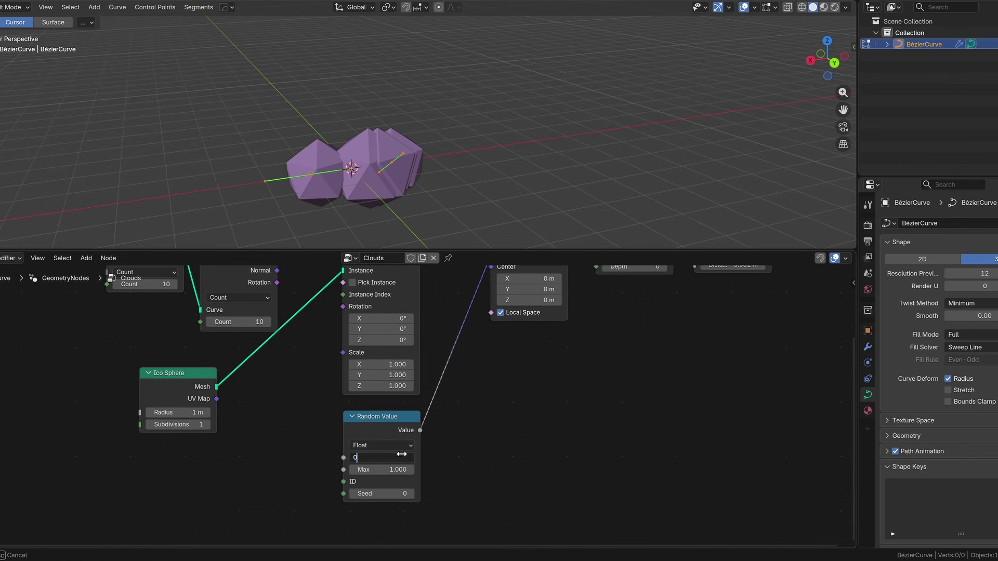
Set the Random Value node driving the instance scale to a minimum of 0.870 and a maximum of 1.930
key(Return)
scroll(473, 474, up, 3)
middle_drag(504, 494, 527, 432)
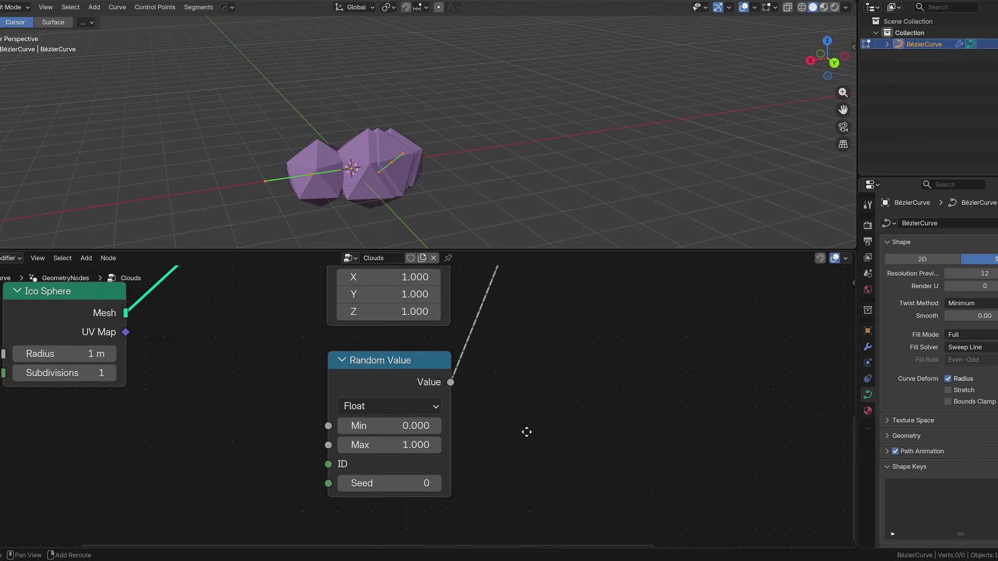
drag(413, 428, 528, 427)
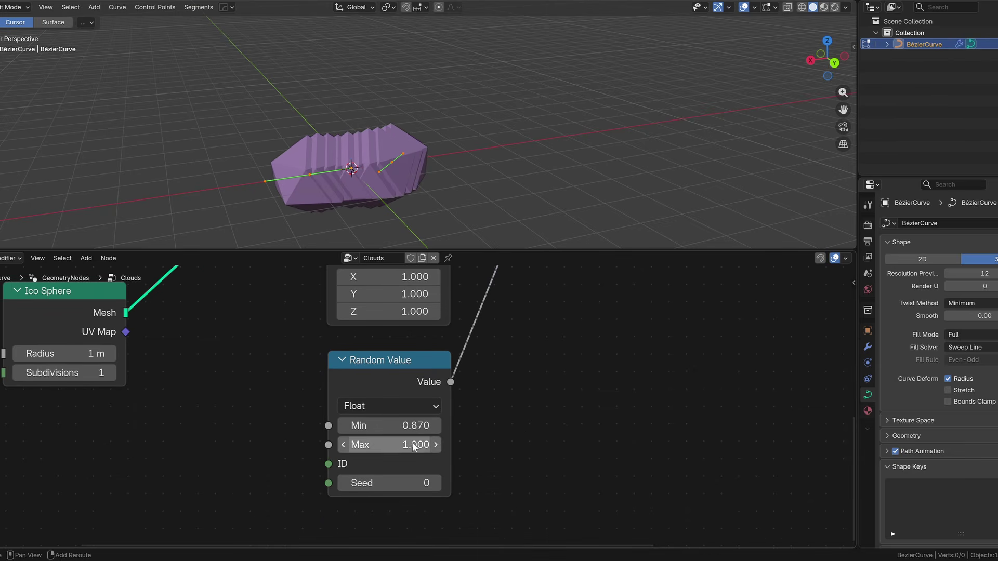
drag(414, 447, 536, 447)
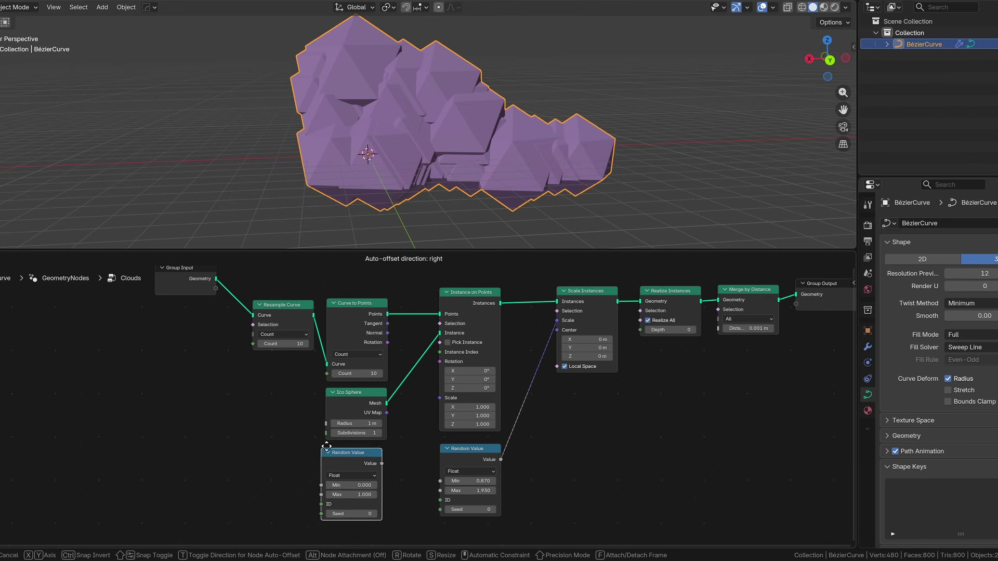
Add a Random Value node ranging from -360 to 360 and connect it to the Rotation of Instance on Points
click(327, 450)
drag(386, 460, 439, 361)
double_click(357, 482)
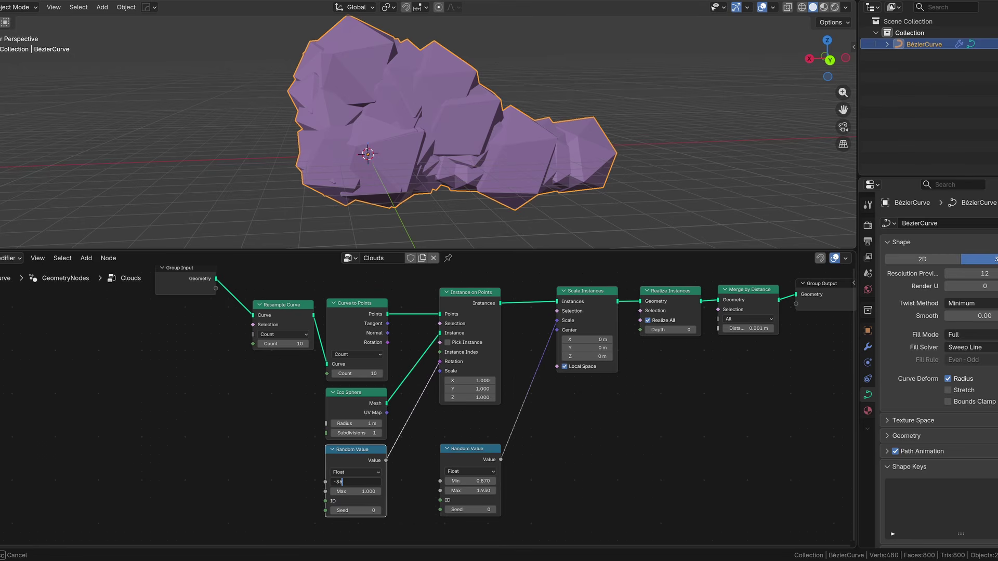
text(-360)
key(Tab)
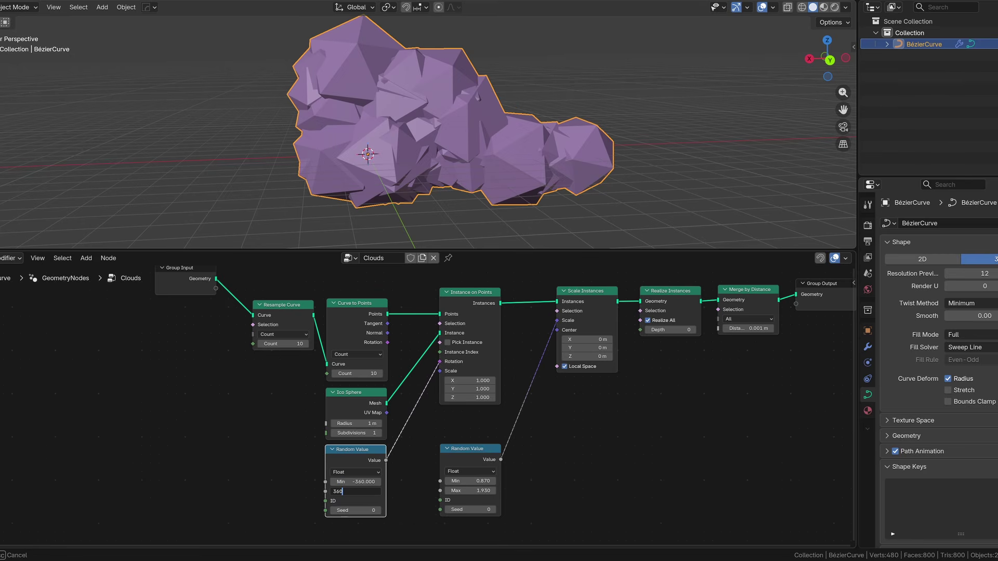
key(Return)
Change the mode of both Resample Curve and Curve to Points to Evaluated
click(298, 334)
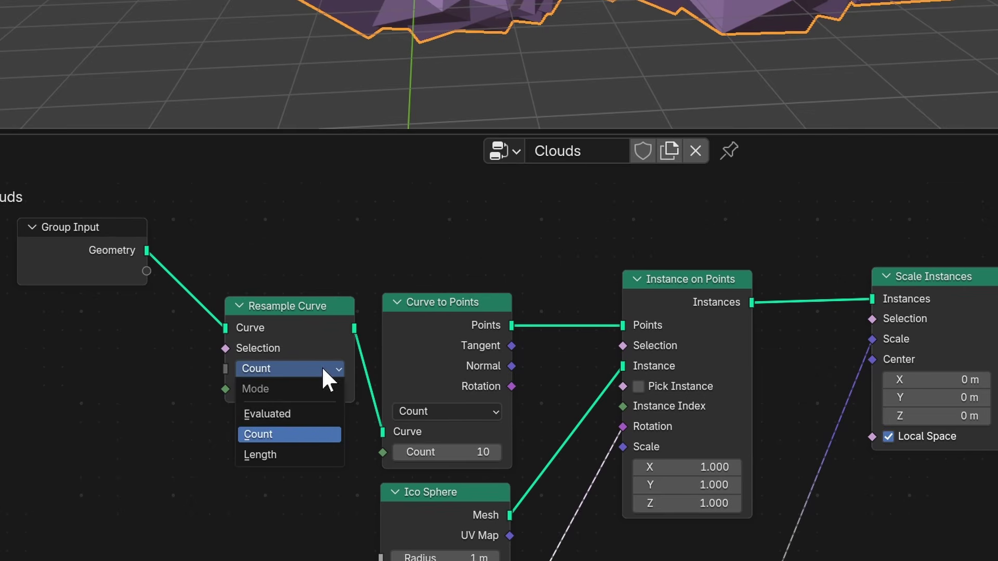
click(315, 415)
click(462, 410)
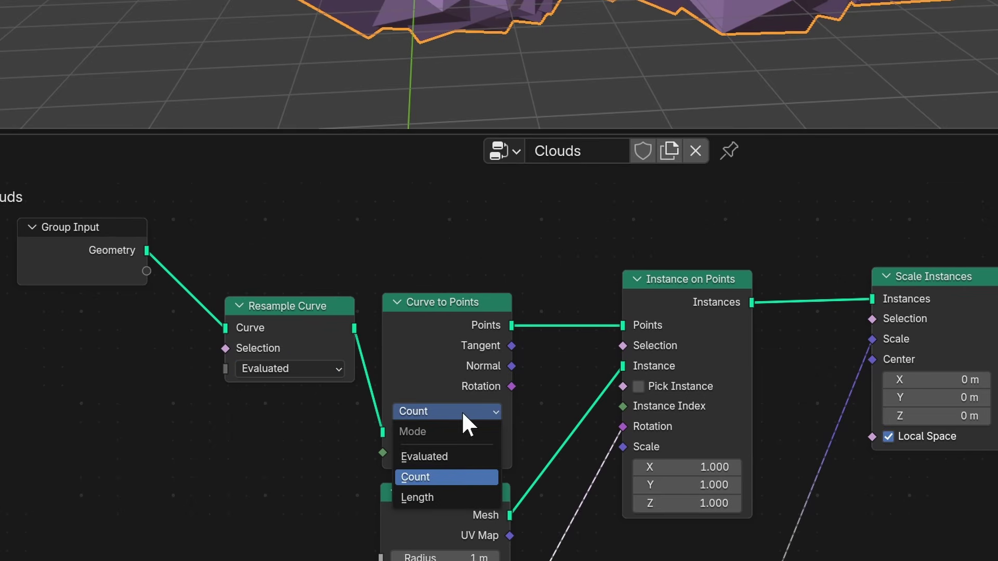
click(456, 457)
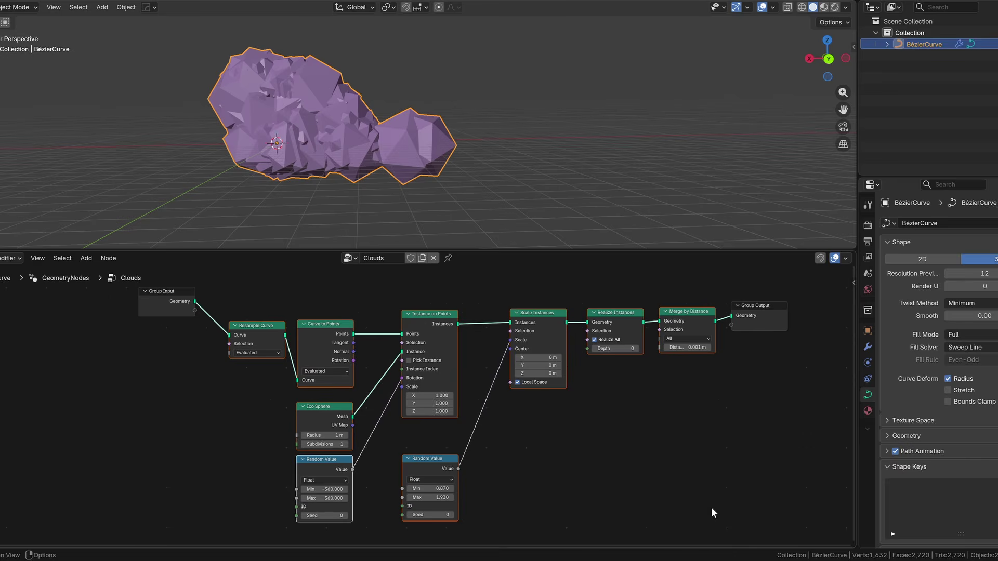
Join the selected nodes between Group Input and Group Output in a frame labelled "Base structure"
key(F3)
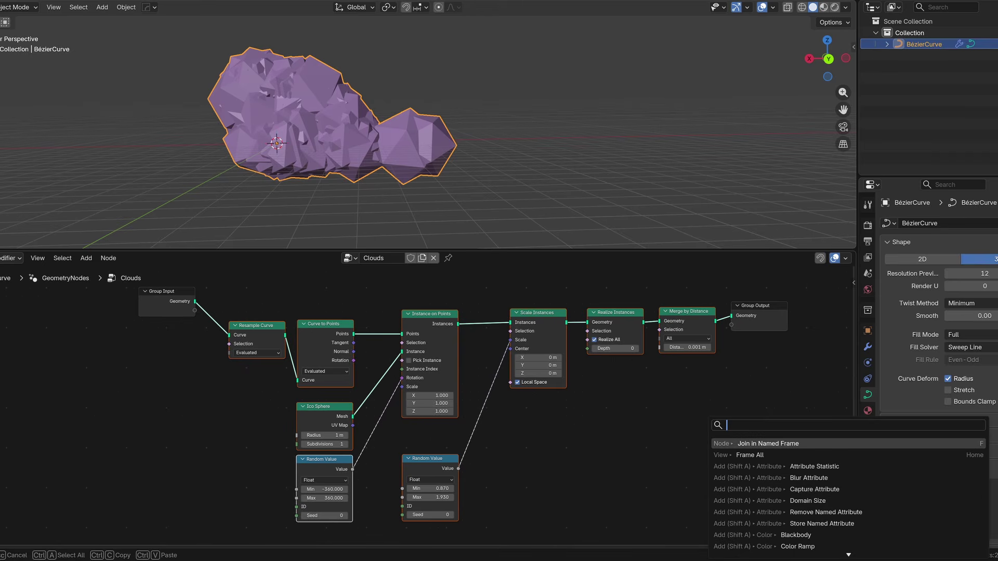
key(Return)
text(Base structure)
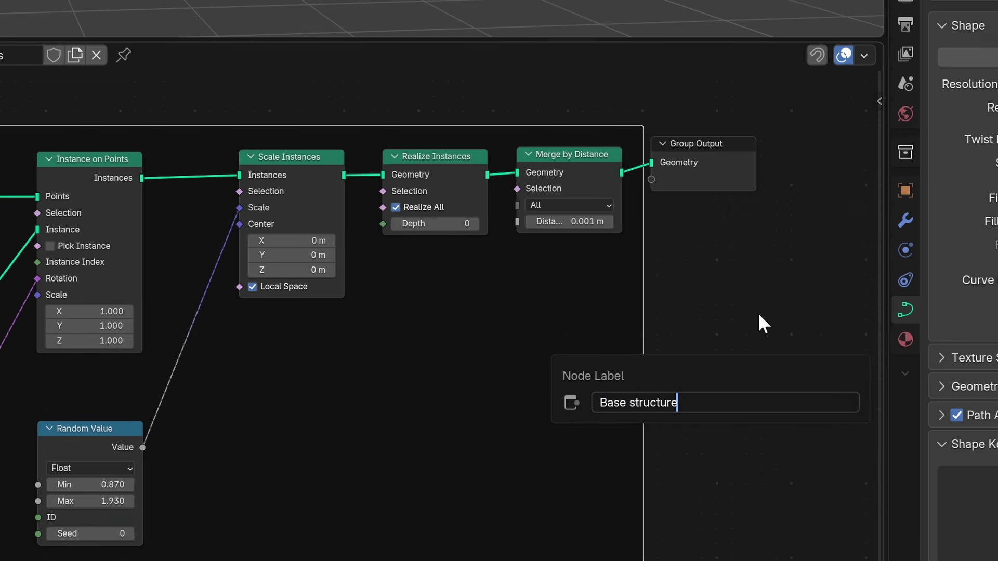
key(Return)
Move the Group Output node well away from the Base structure frame to make room for more nodes
key(g)
click(567, 343)
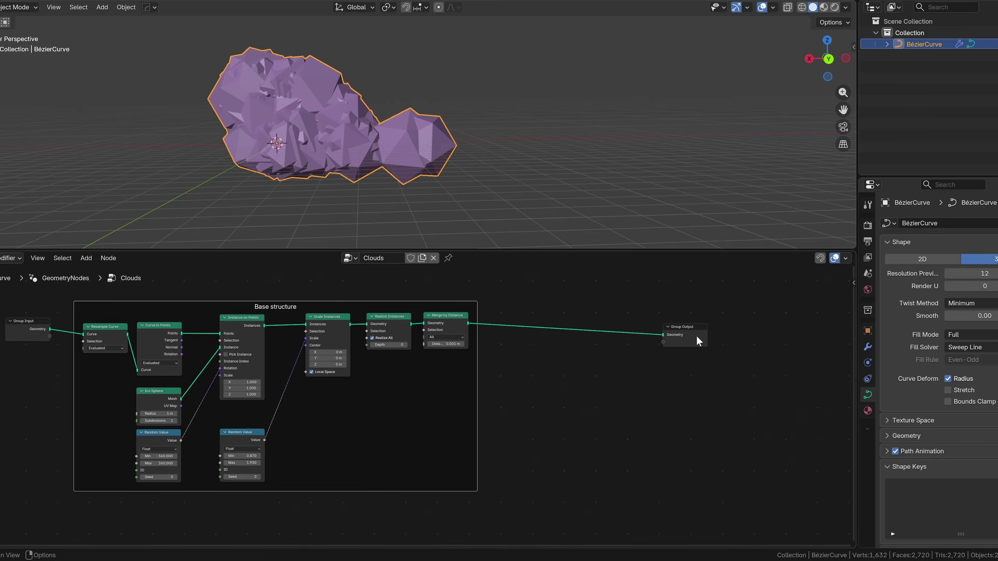
drag(680, 330, 797, 315)
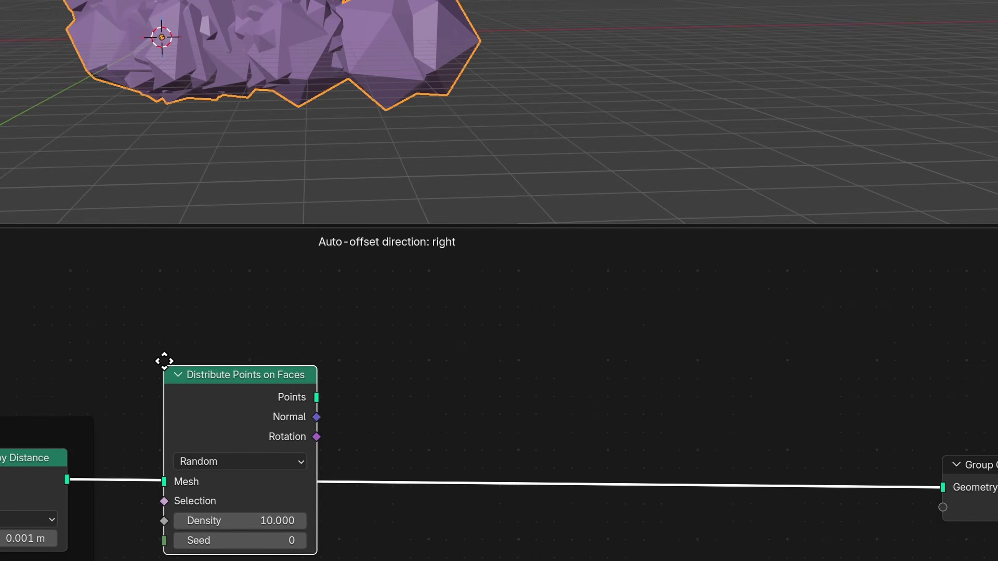
Insert Distribute Points on Faces and a second Instance on Points between Merge by Distance and Group Output
click(163, 356)
drag(257, 217, 416, 240)
text(instanc)
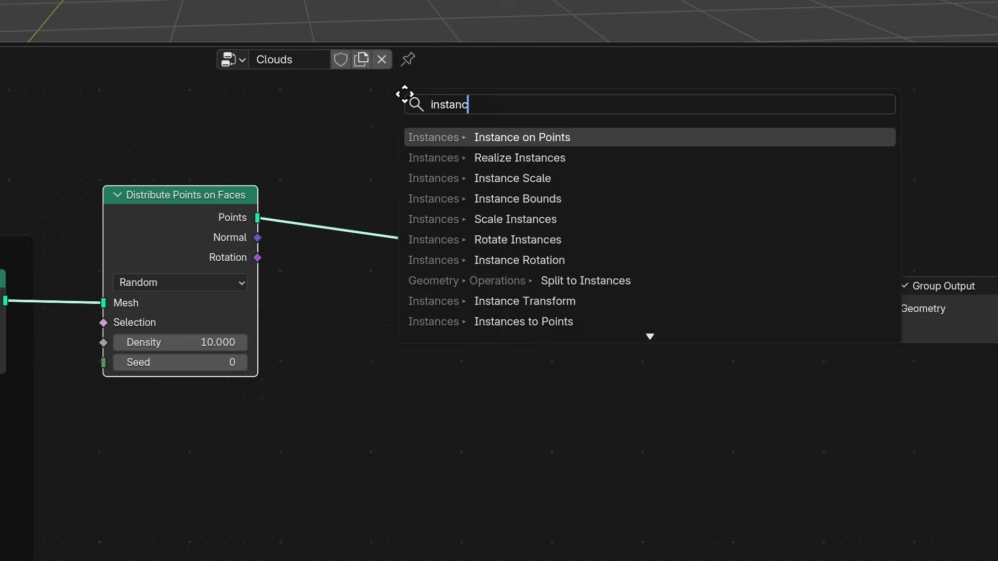
key(Return)
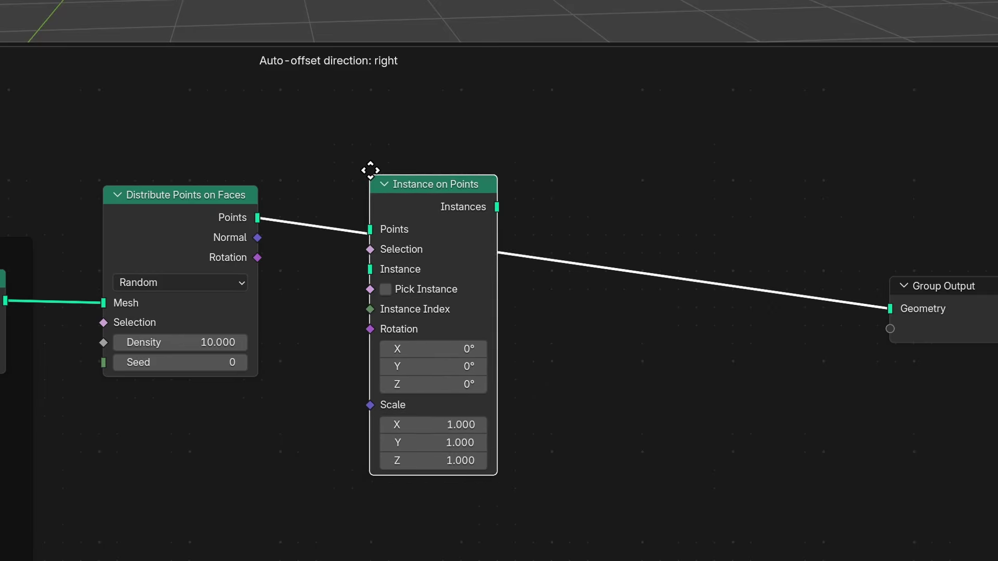
click(372, 179)
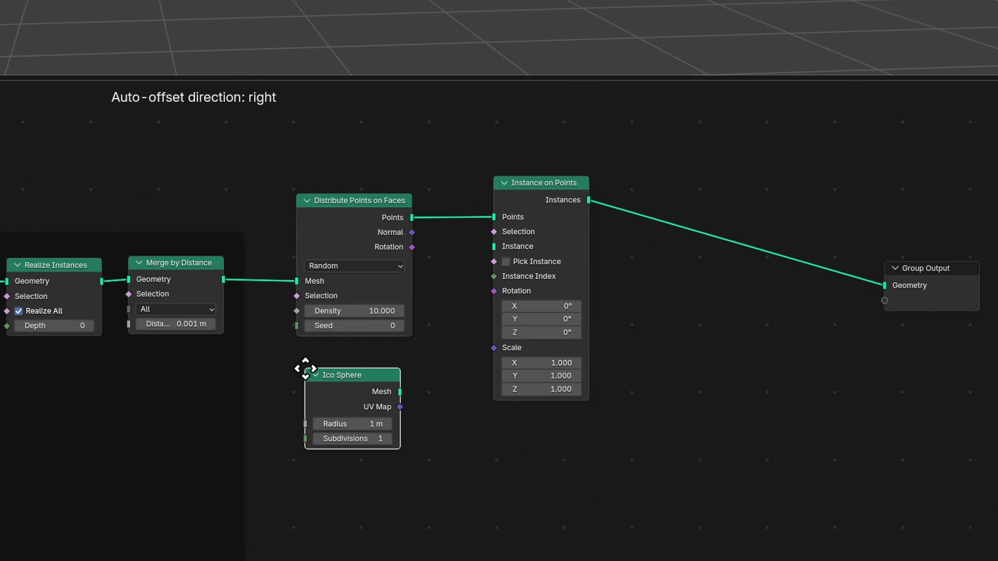
Give the second Instance on Points a new Ico Sphere as instance and a Random Value scale with a maximum of 0.350
click(306, 369)
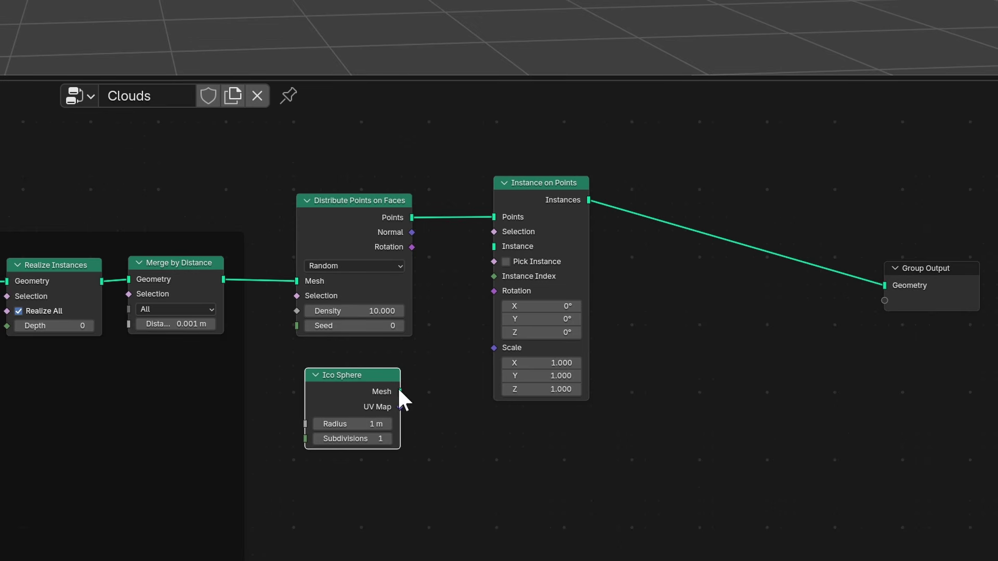
drag(399, 391, 495, 245)
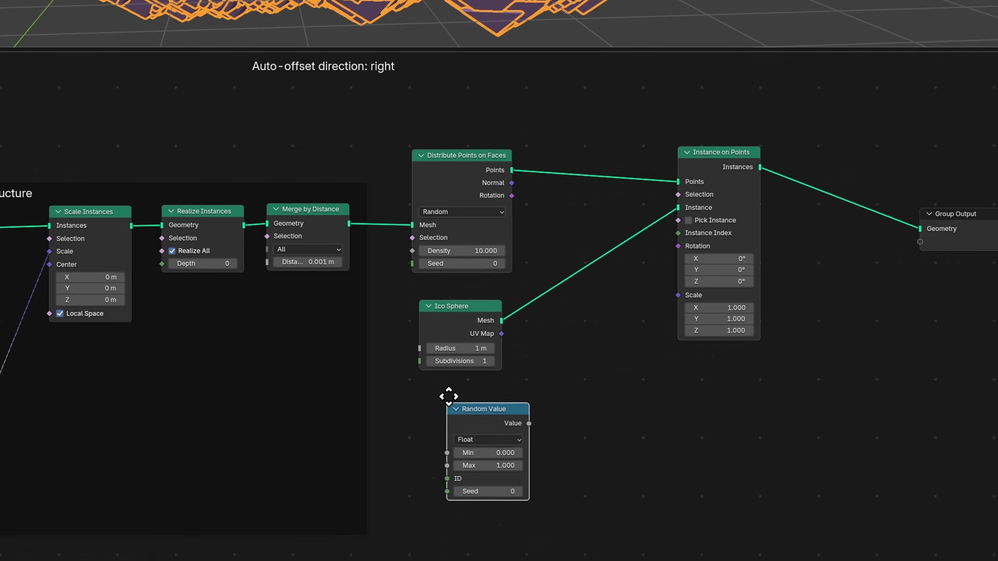
click(418, 384)
drag(498, 412, 679, 294)
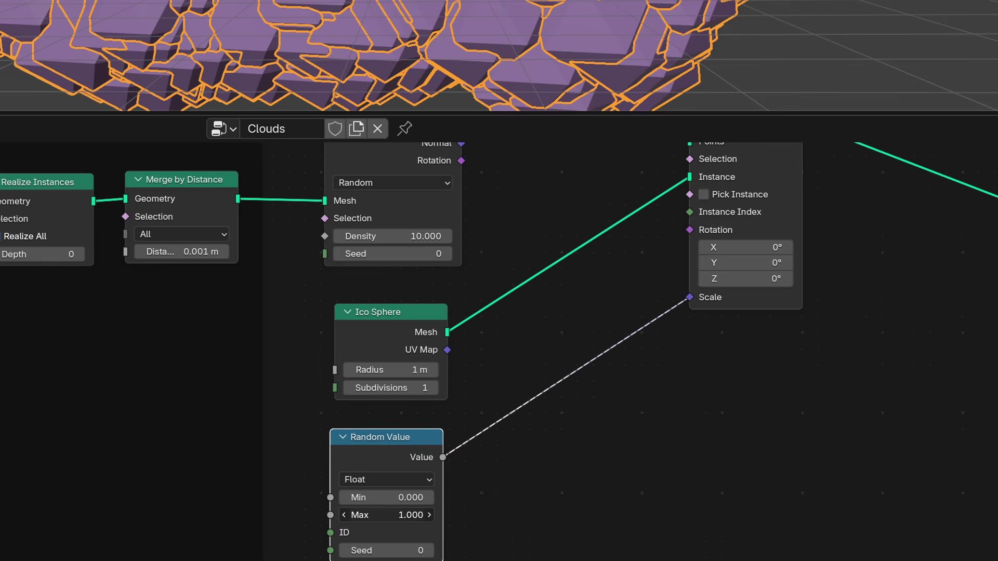
drag(416, 515, 387, 515)
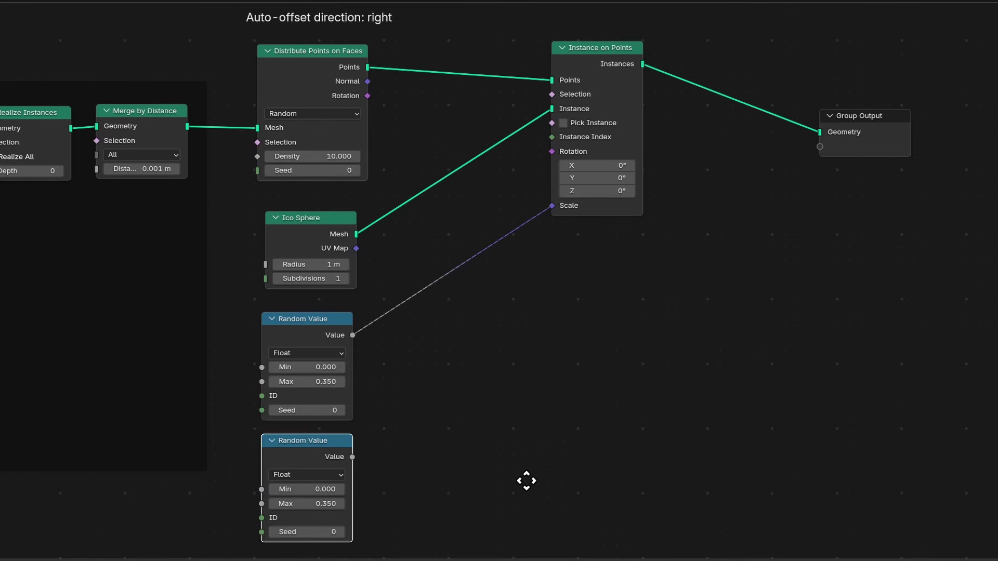
Duplicate the scale's Random Value node, connect the copy to the second Instance on Points' Rotation, and set its range to -360 to 360
click(527, 480)
drag(353, 457, 545, 151)
double_click(307, 489)
text(-360)
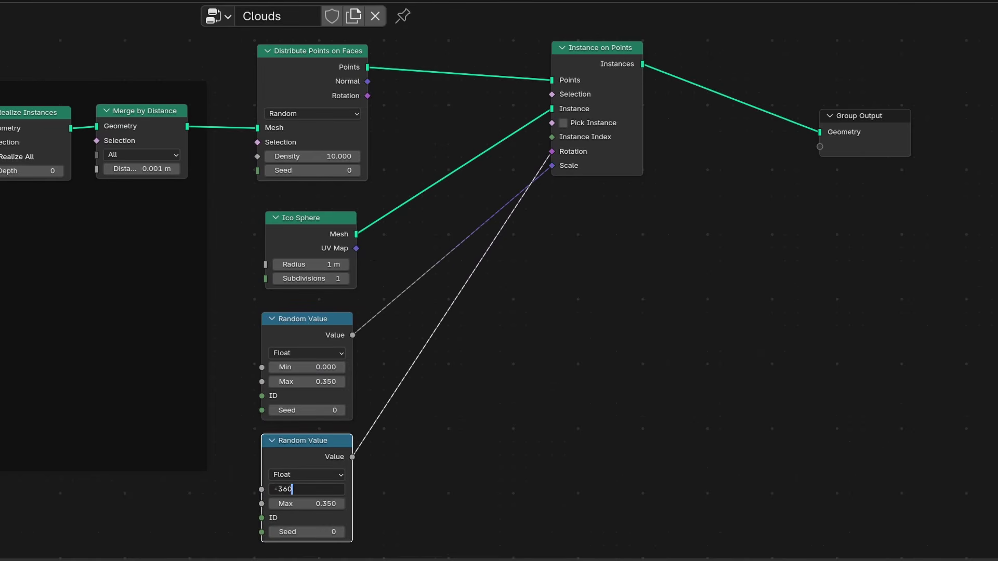
key(Tab)
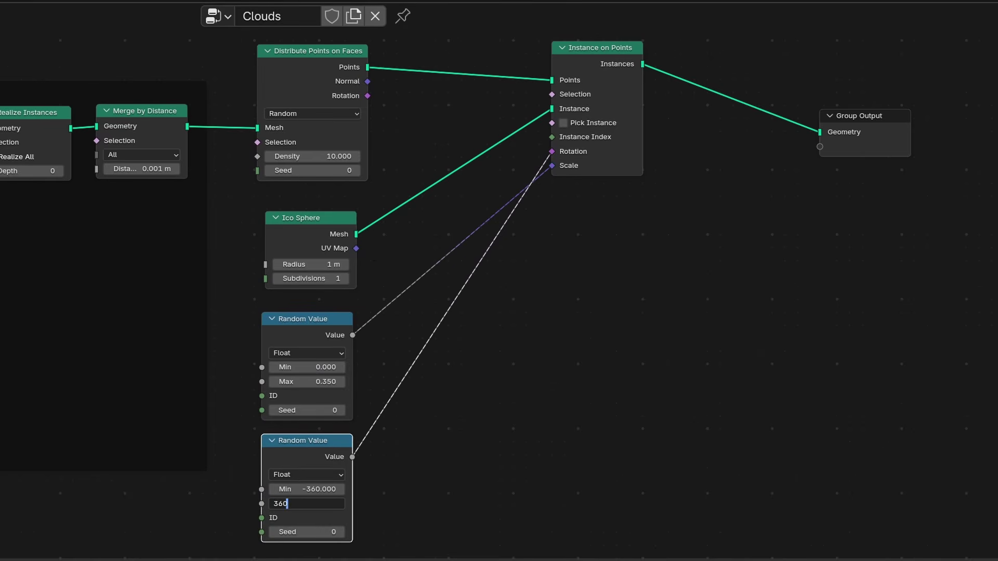
key(Return)
Rearrange the two new Random Value nodes so the rotation one sits under Ico Sphere and the scale one below it
drag(322, 442, 464, 377)
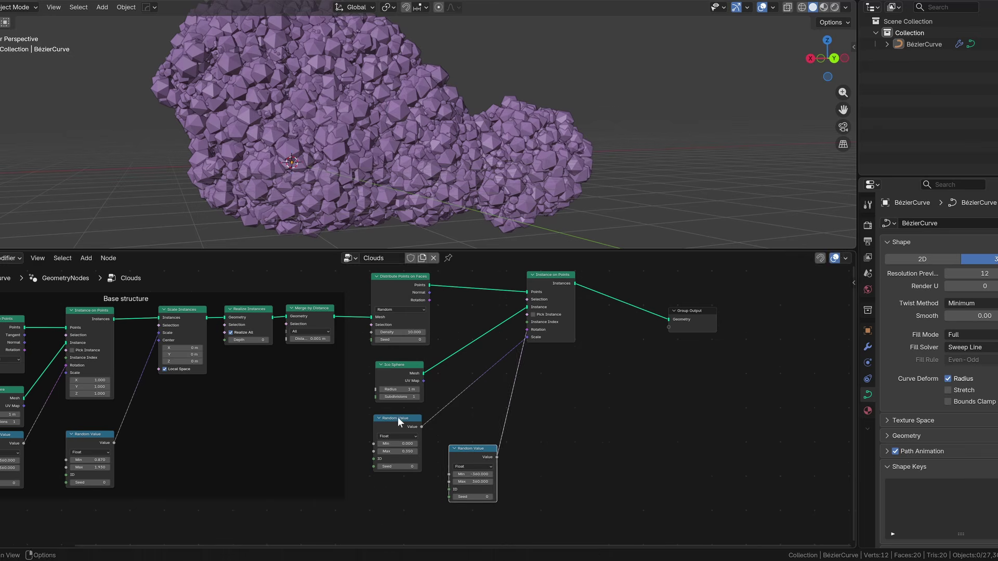
drag(399, 421, 411, 513)
drag(476, 450, 401, 412)
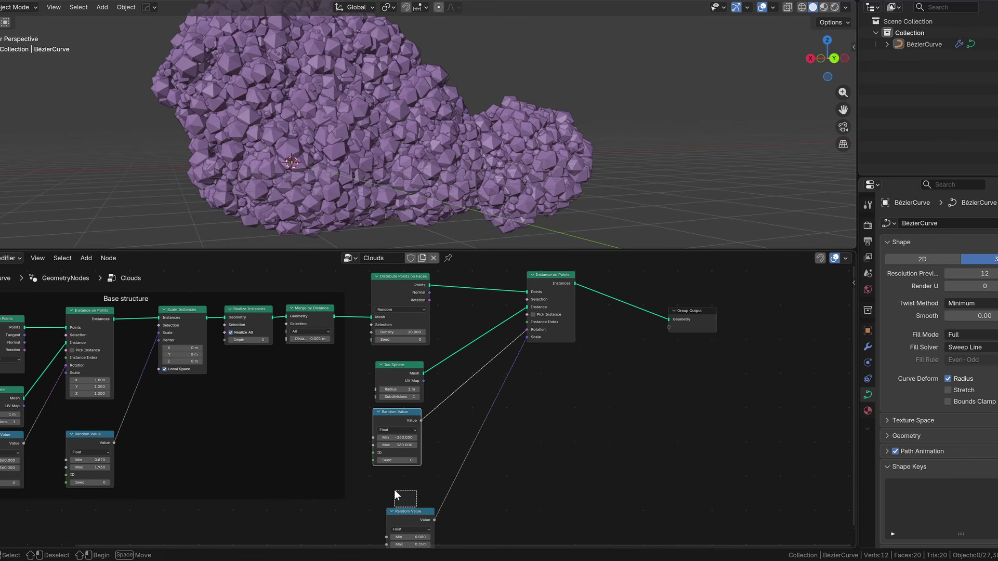
Move the scale Random Value node up beneath the rotation one and insert Scale Instances between the second Instance on Points and Group Output
drag(395, 491, 392, 475)
scroll(392, 475, up, 1)
drag(410, 485, 430, 476)
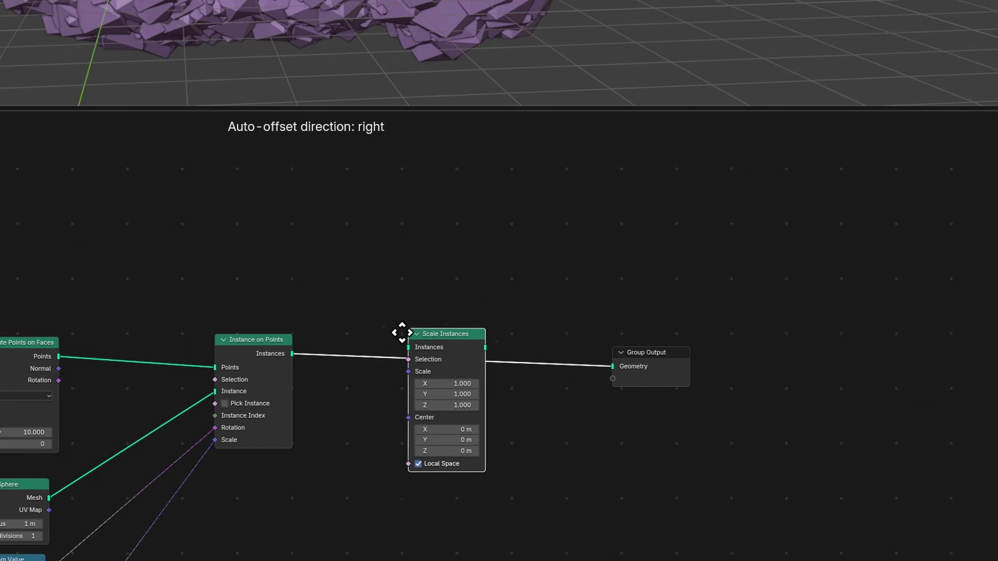
drag(452, 361, 473, 361)
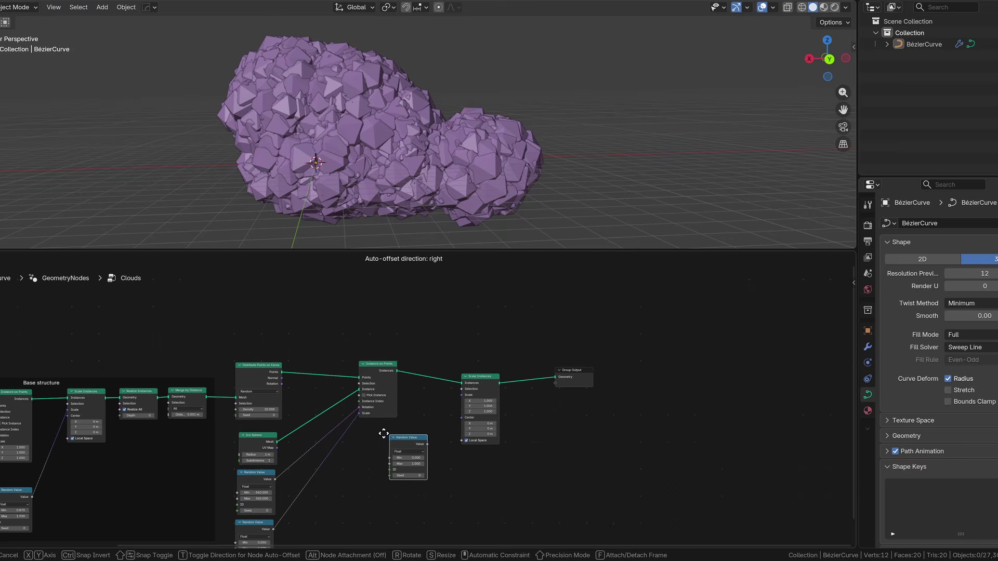
Add a Random Value node with a maximum of 0.730 and connect it to the new Scale Instances node's Scale
click(383, 434)
scroll(405, 411, up, 3)
drag(400, 460, 511, 385)
drag(376, 495, 360, 495)
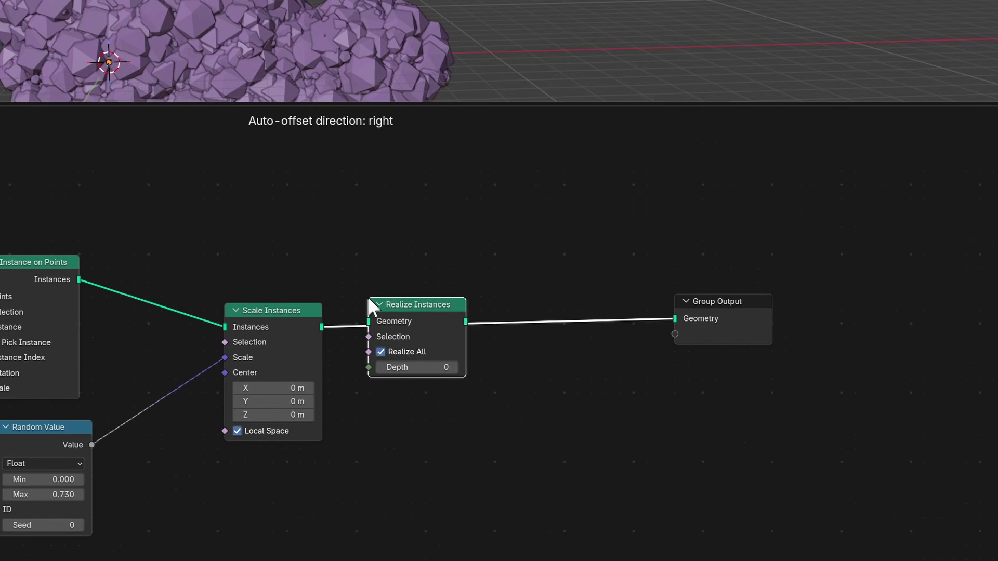
Insert Realize Instances after Scale Instances and add a Mesh to SDF Grid node linked to a new Grid to Mesh node
click(365, 294)
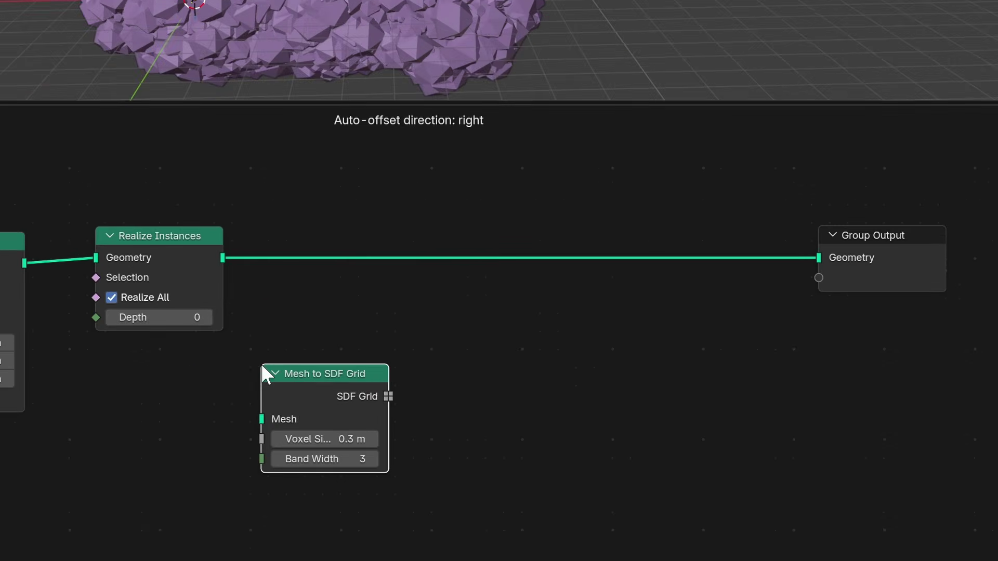
click(261, 362)
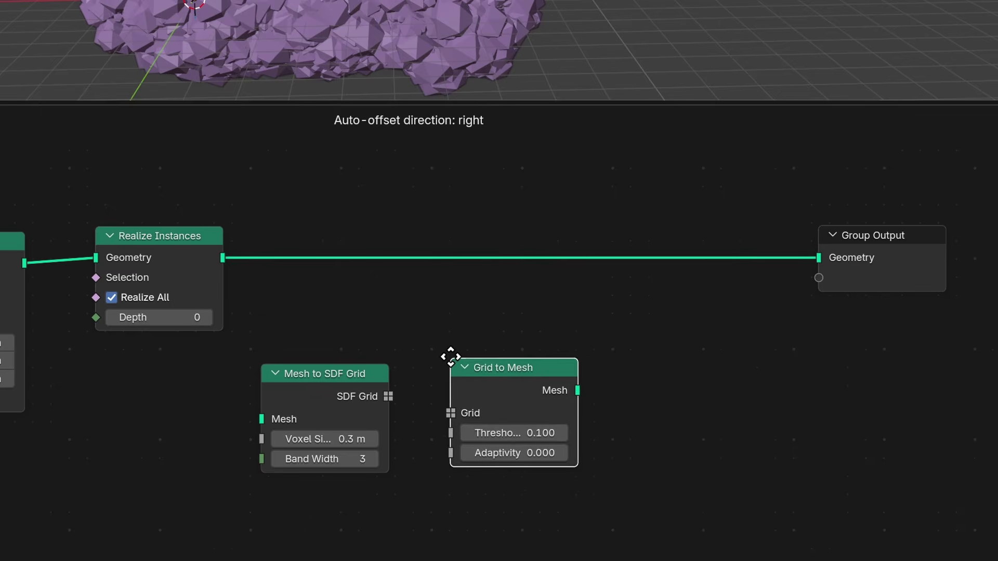
click(450, 357)
drag(388, 397, 455, 409)
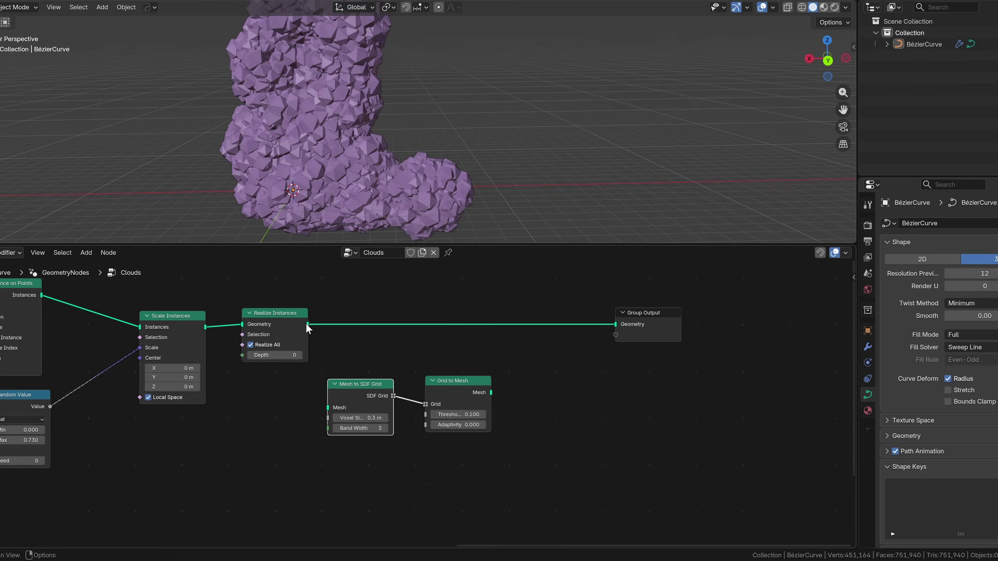
Route Realize Instances through Mesh to SDF Grid and Grid to Mesh into Group Output, with Set Shade Smooth inserted before the output
drag(223, 258, 220, 301)
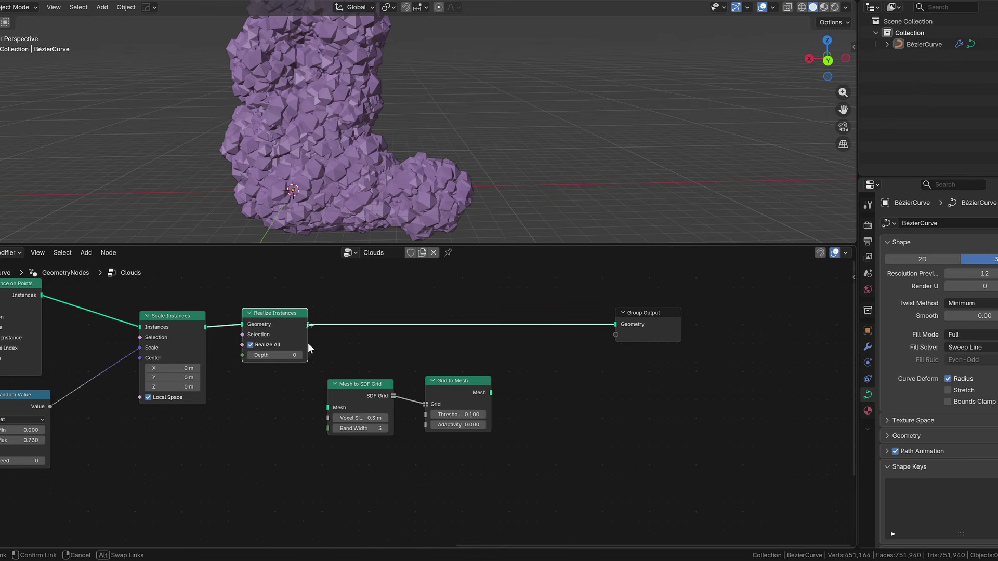
drag(307, 343, 327, 407)
drag(491, 393, 613, 328)
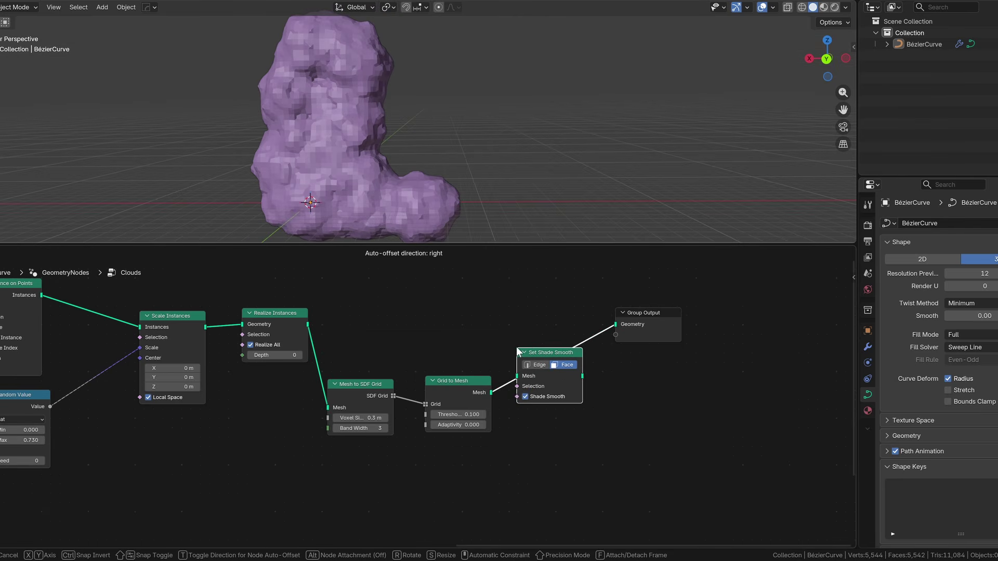
click(532, 351)
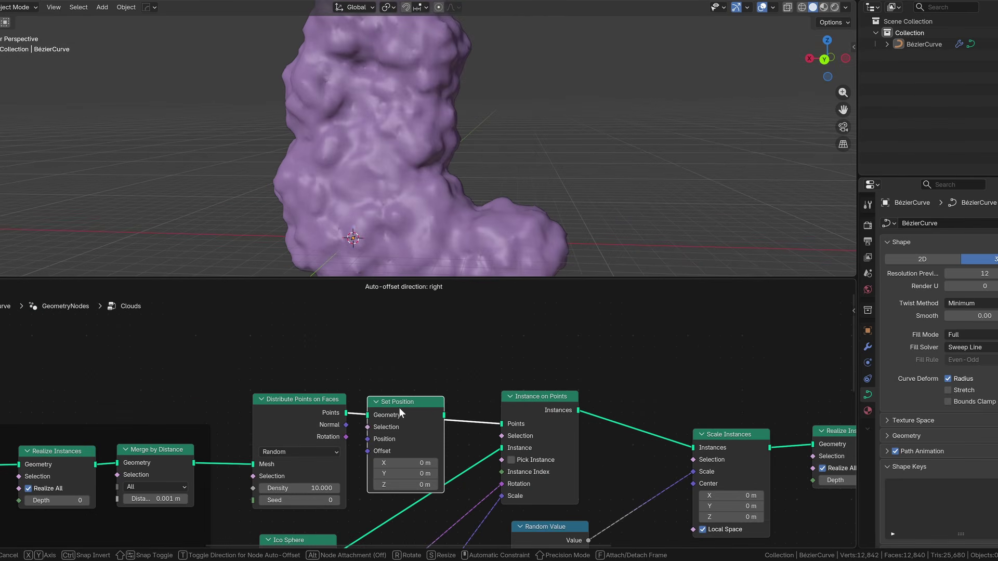
Insert Set Position between Distribute Points on Faces and Instance on Points, and add a Random Value node of type Vector
click(400, 413)
drag(406, 401, 425, 363)
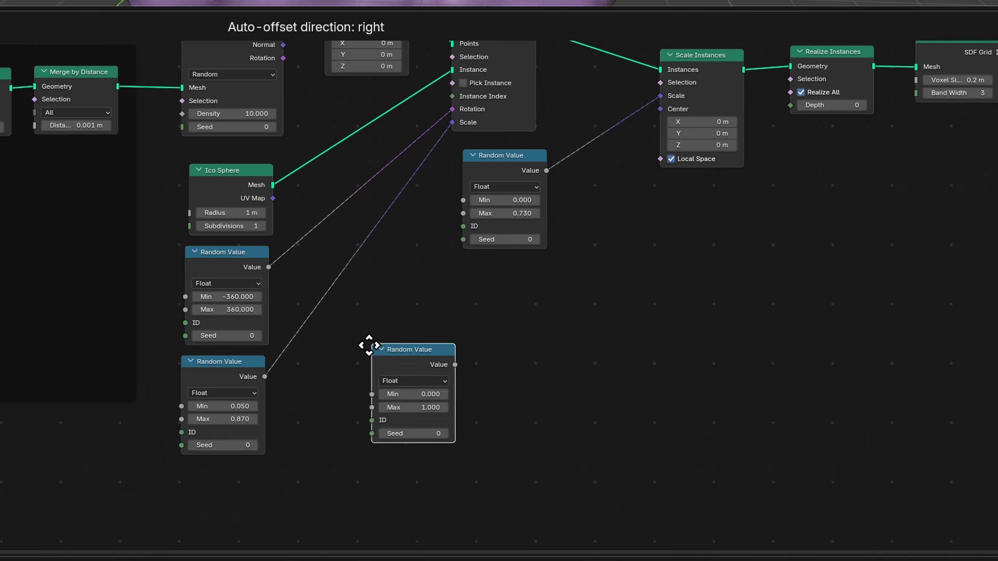
drag(367, 345, 184, 452)
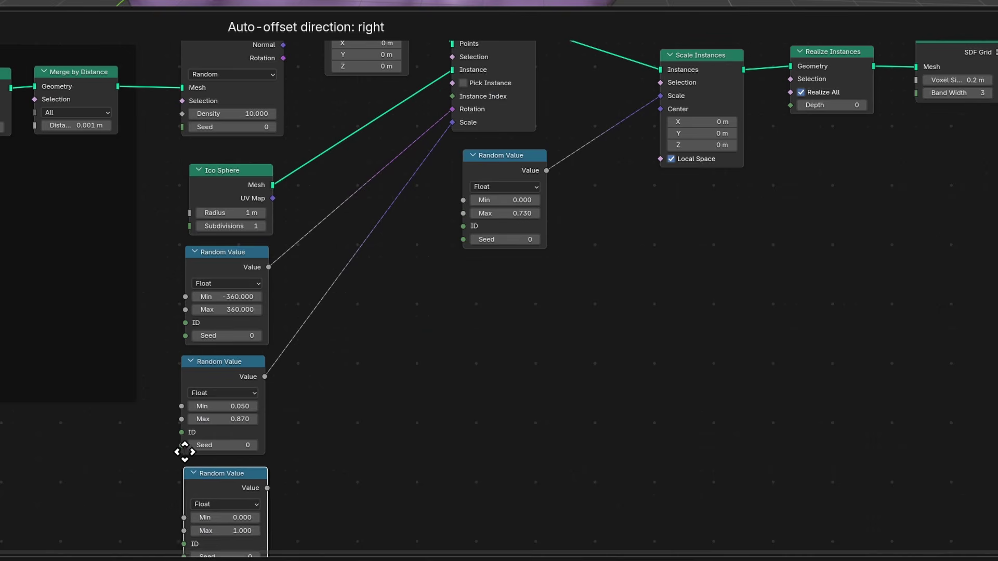
click(186, 449)
click(227, 502)
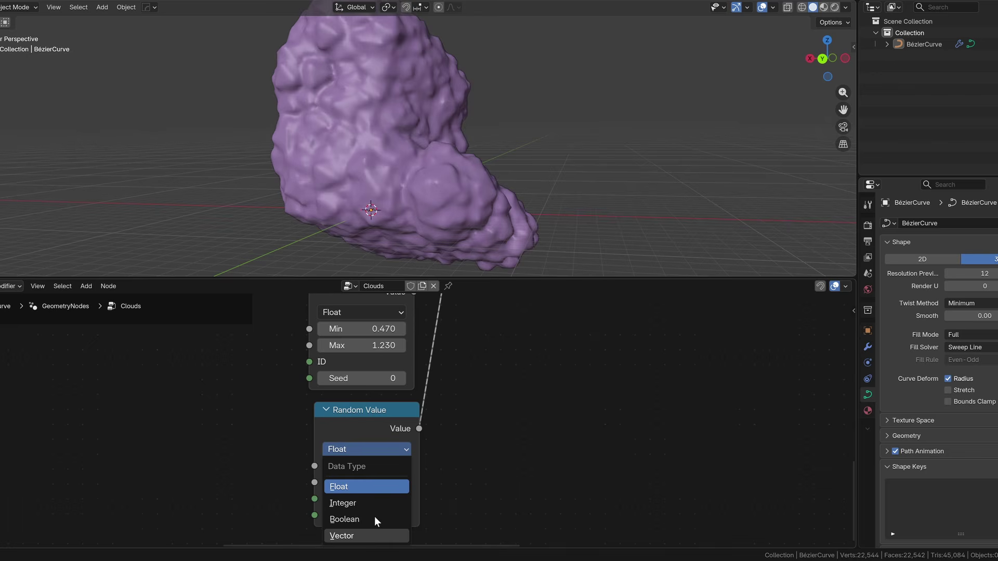
click(370, 535)
Connect the vector Random Value to Set Position's Offset and set its range to -5 to 5 on all axes
scroll(455, 468, down, 2)
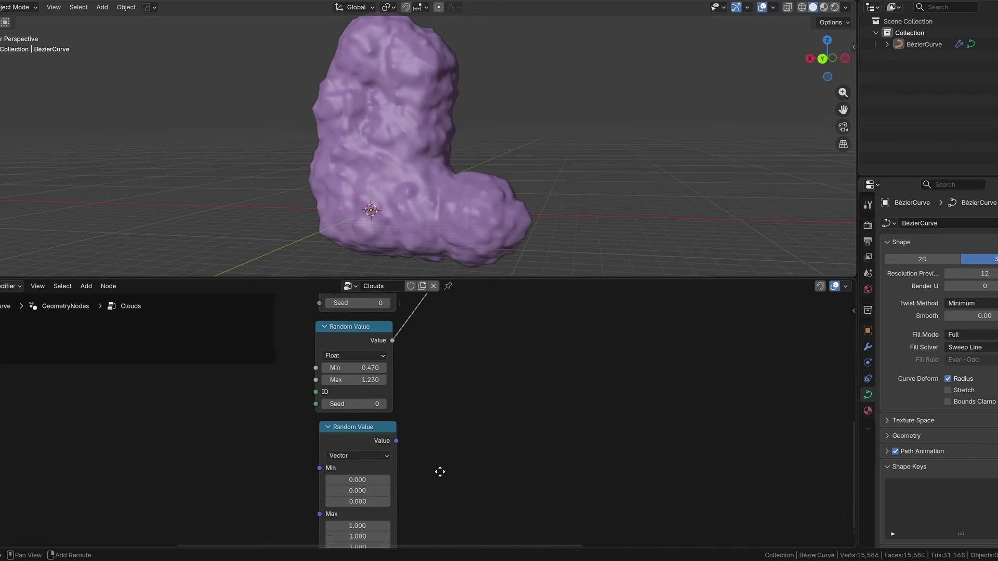
scroll(440, 470, down, 2)
drag(431, 471, 438, 411)
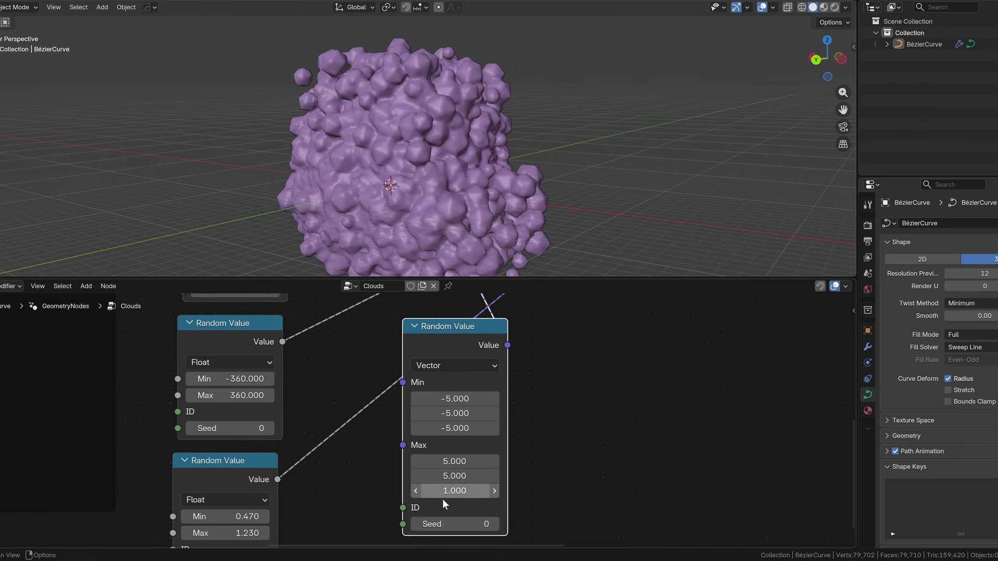
click(454, 490)
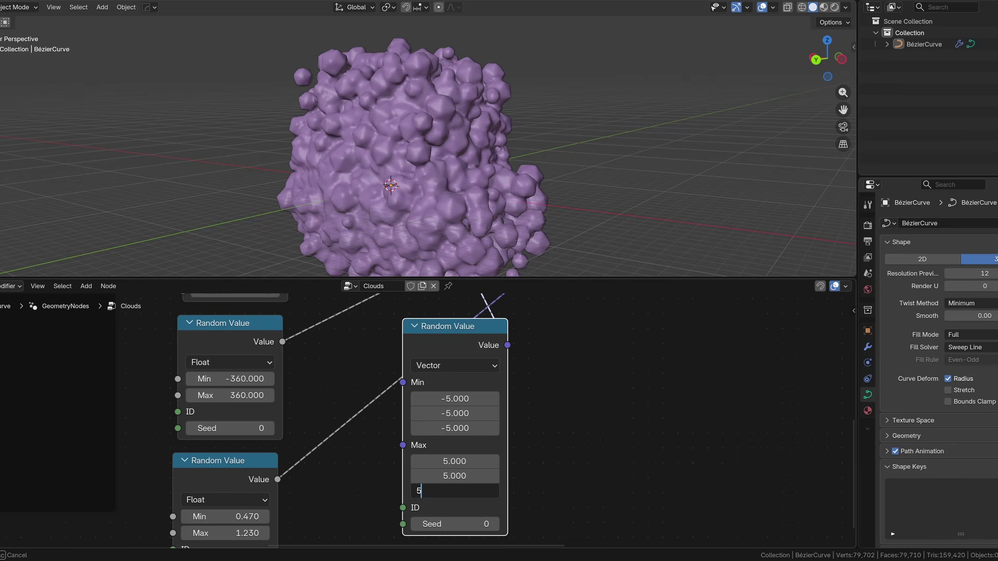
text(5)
key(Return)
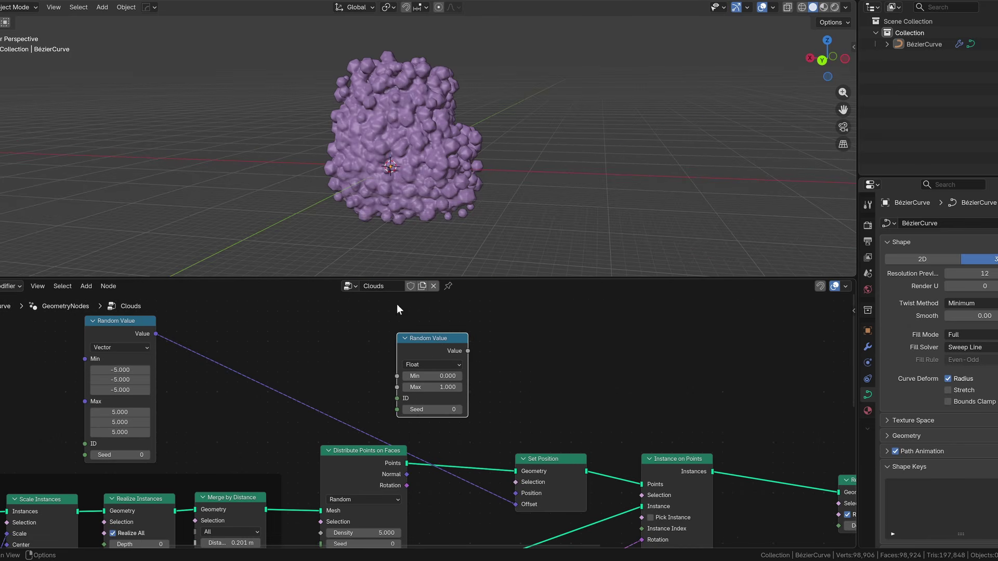
Set the new Random Value node to Boolean with probability 0.02 and connect it to Set Position's Selection
click(438, 364)
click(426, 409)
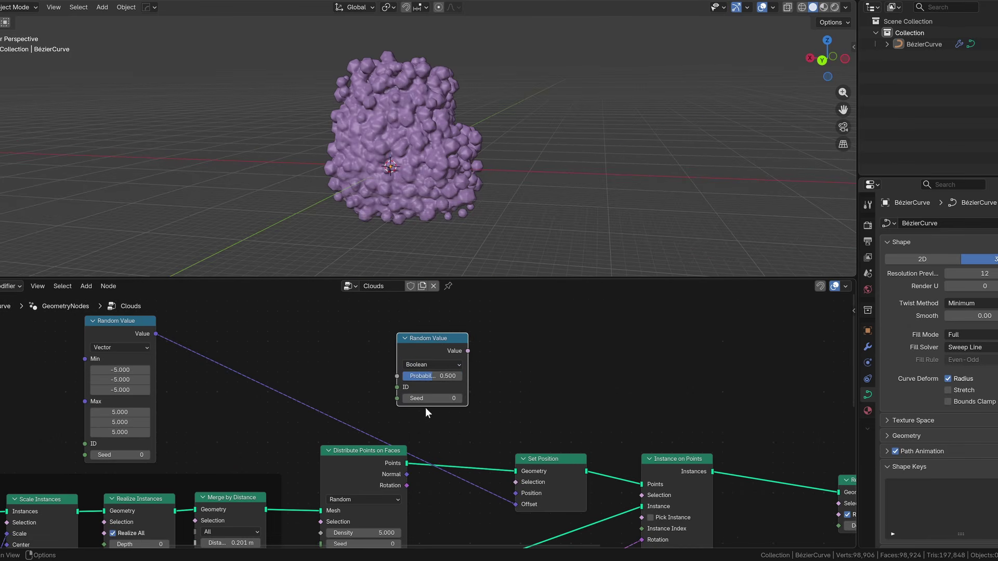
drag(468, 350, 481, 403)
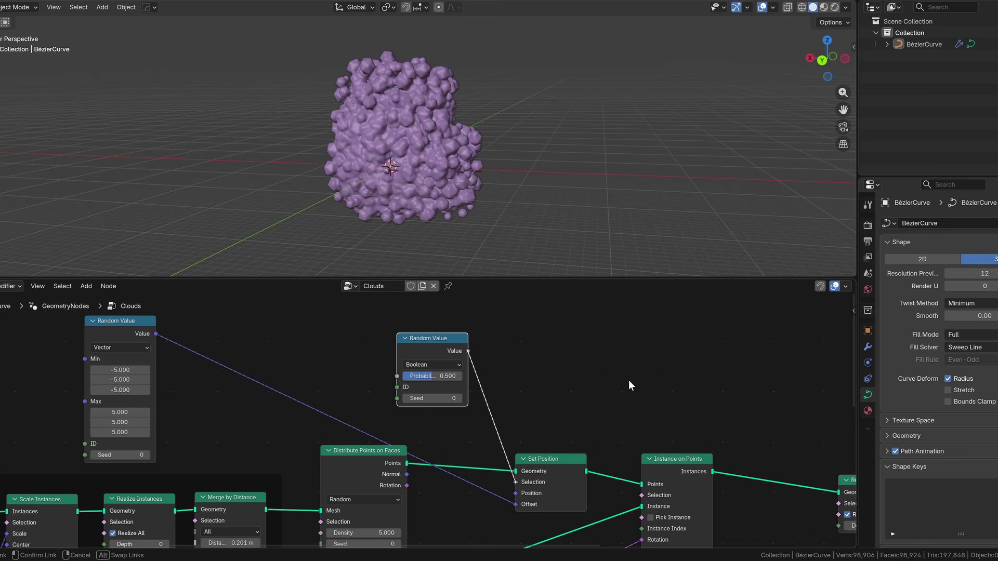
drag(515, 482, 515, 482)
click(432, 376)
text(0.02)
key(Return)
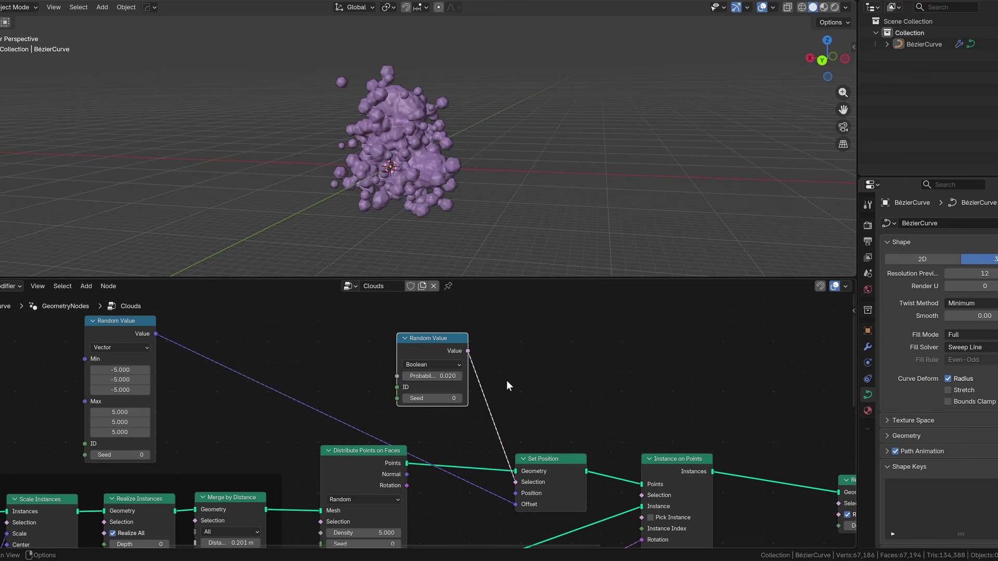
Change the offset Random Value to Float with a range of -1.5 to 1.5 and keep it connected to Set Position's Offset
middle_drag(458, 229, 506, 201)
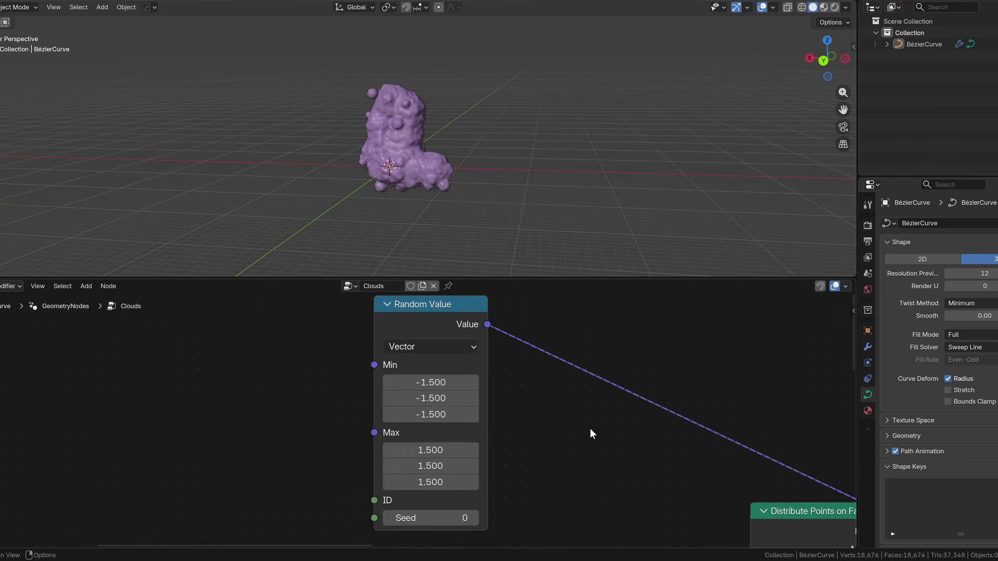
click(415, 347)
click(411, 383)
double_click(431, 365)
text(-1.)
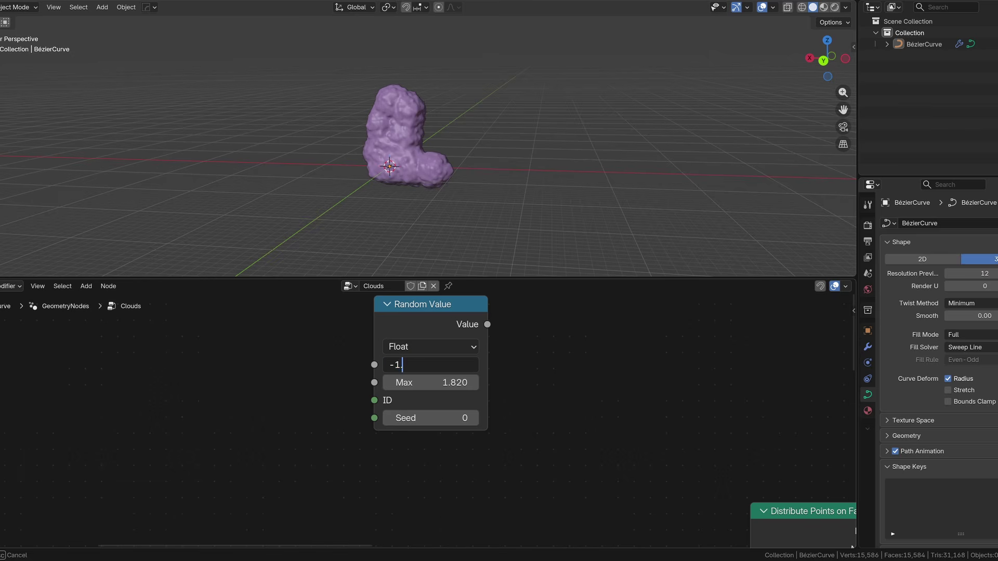
text(5)
key(Tab)
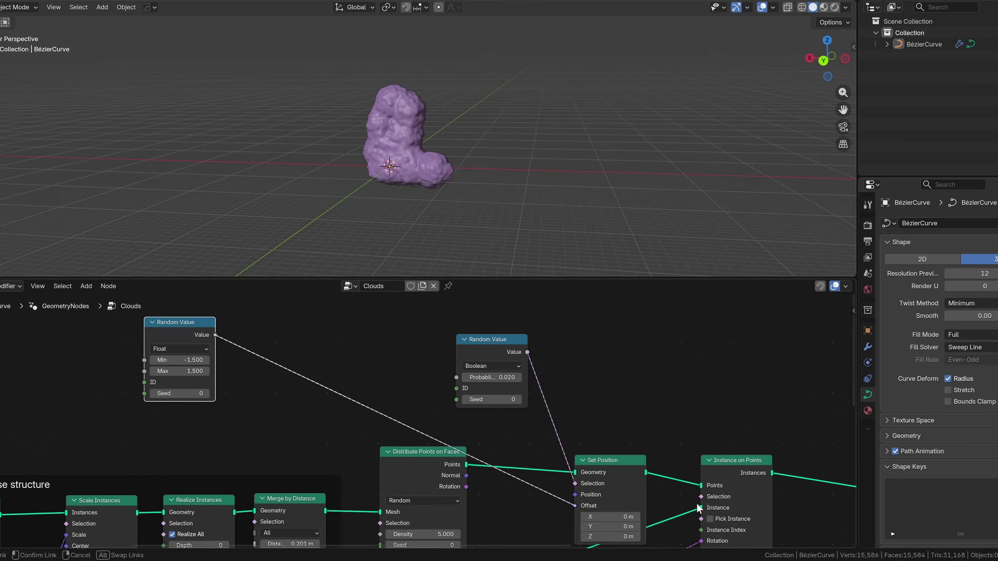
double_click(491, 378)
key(Return)
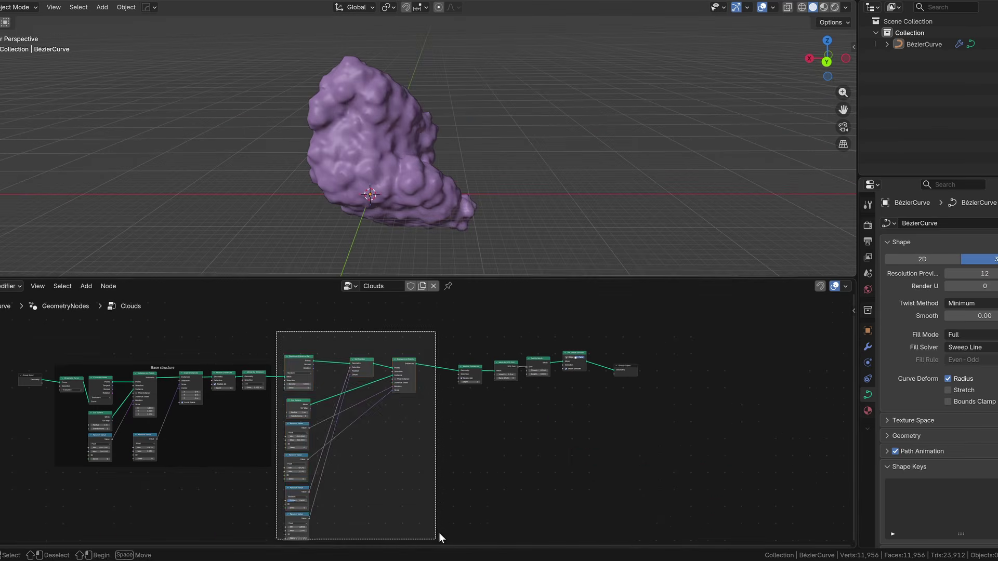
Put the second scattering nodes in a labelled frame and the SDF grid conversion nodes in a frame labelled Merge
key(F3)
key(Return)
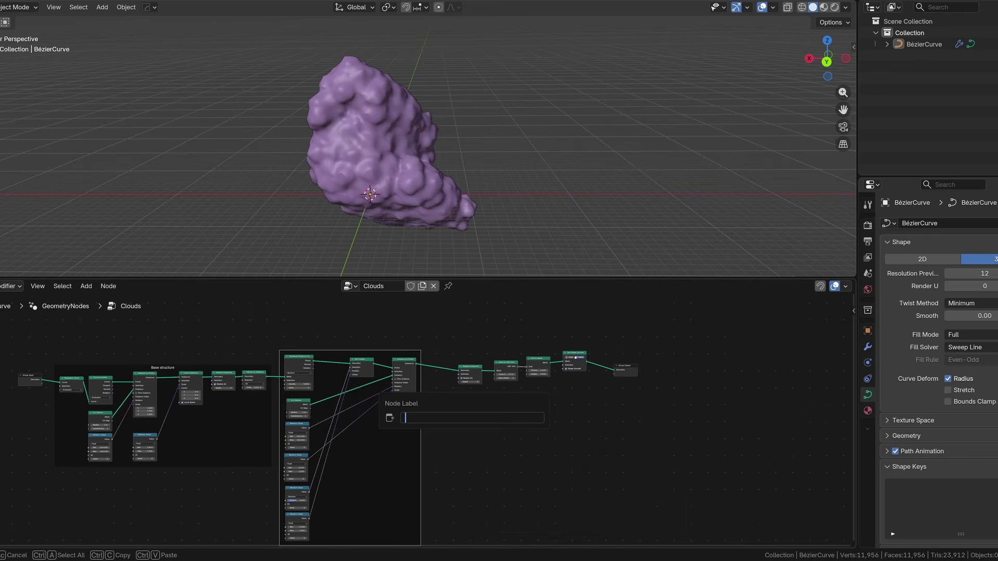
key(Return)
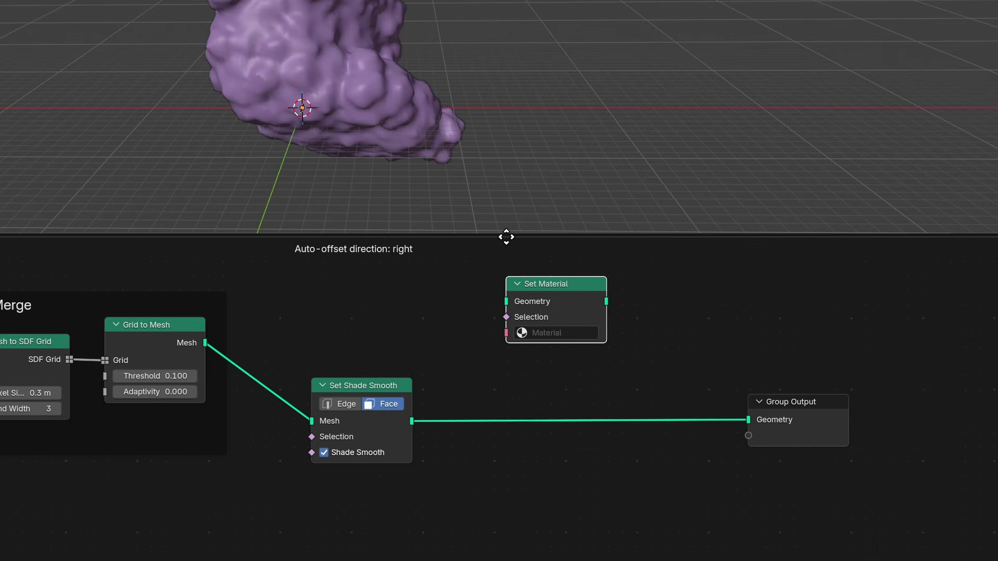
Insert Set Material between Set Shade Smooth and Group Output and assign it a new material named Cloud
click(492, 356)
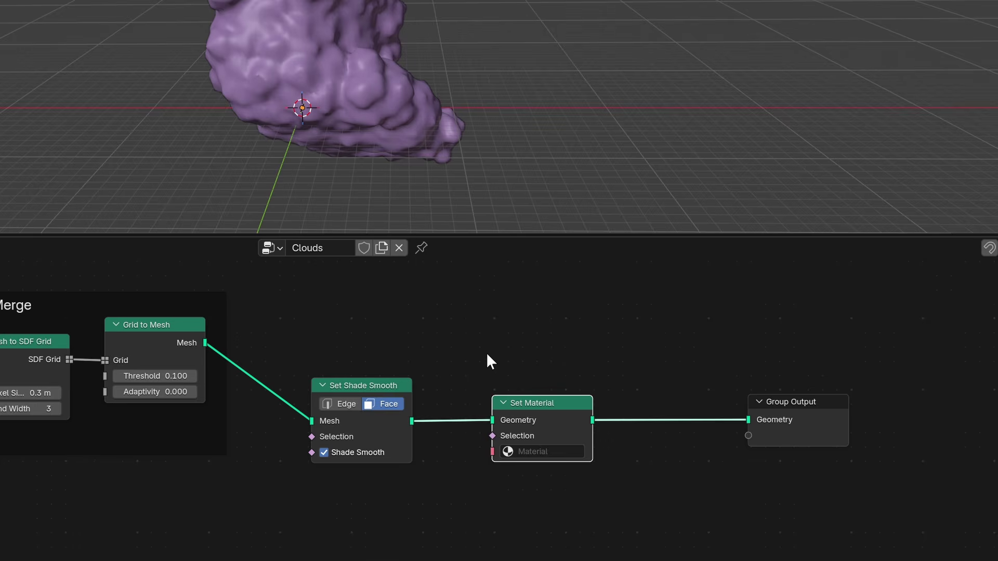
scroll(488, 360, down, 1)
middle_drag(487, 363, 544, 361)
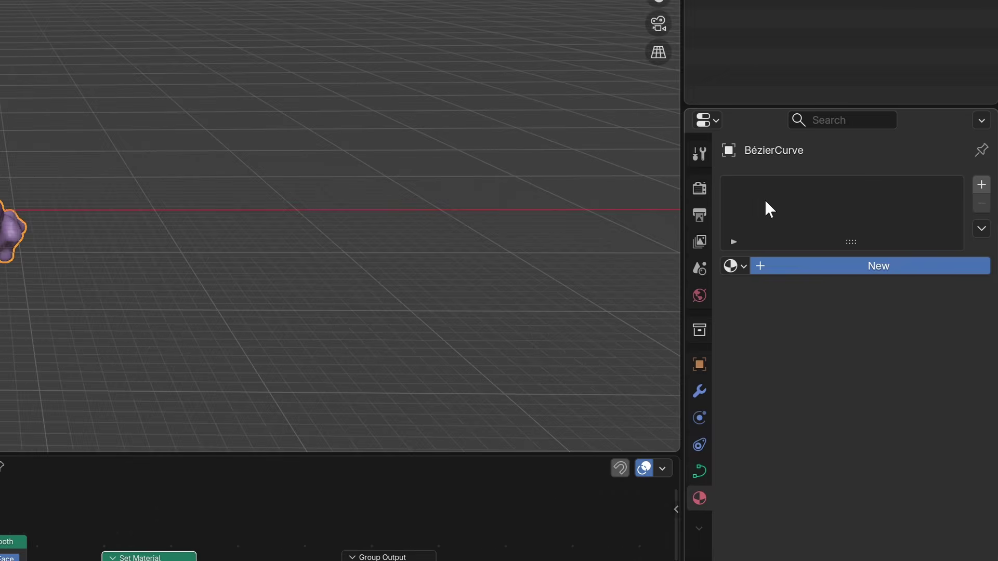
click(795, 265)
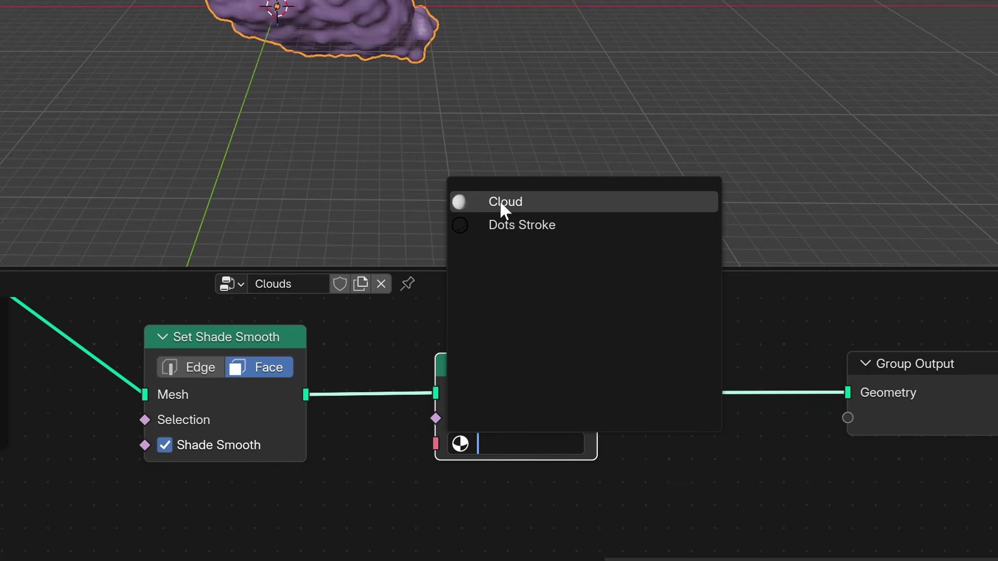
click(499, 201)
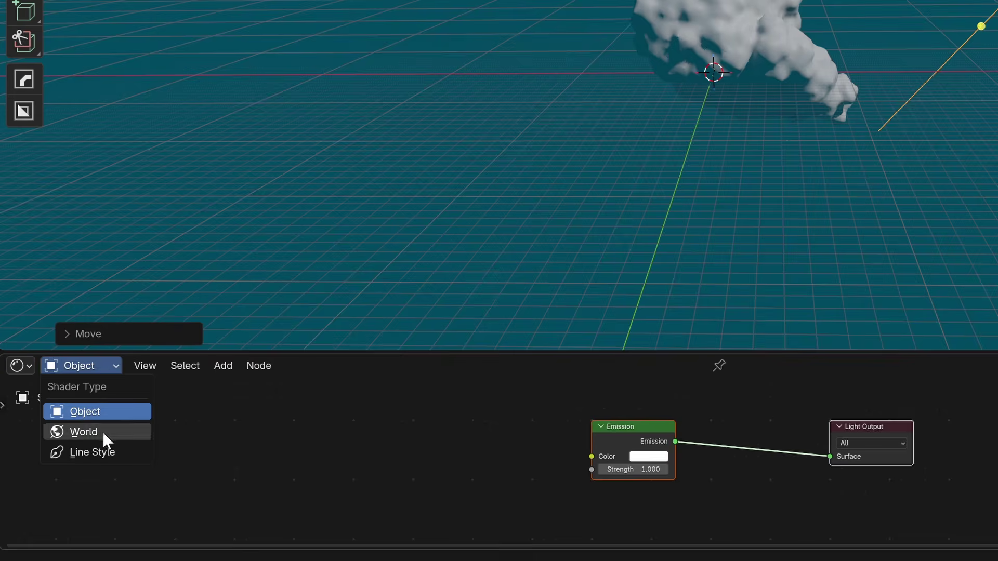
Switch the shader editor to the World shader and adjust the Background color to a lighter teal blue
click(102, 431)
click(626, 452)
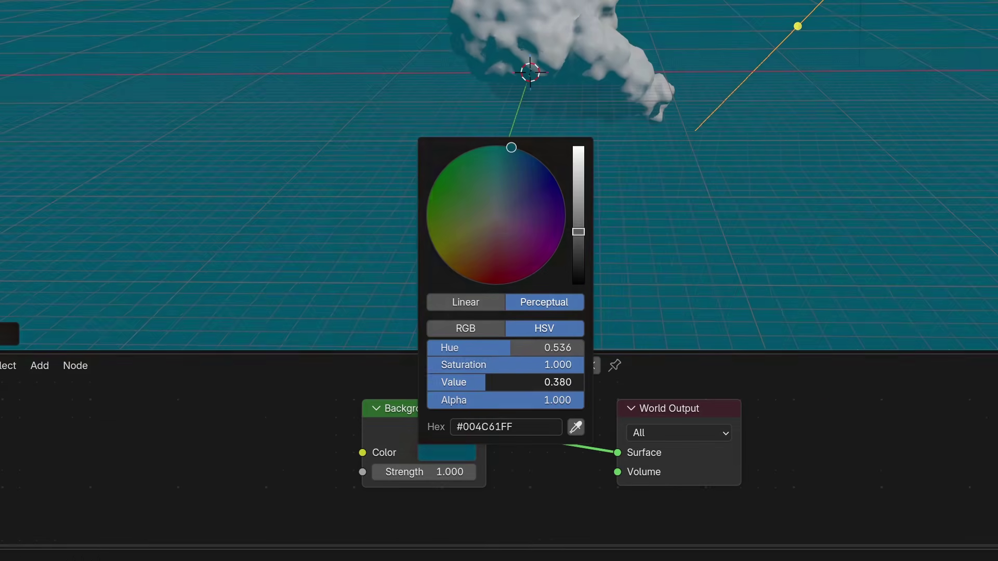
drag(758, 229, 757, 225)
drag(500, 348, 503, 348)
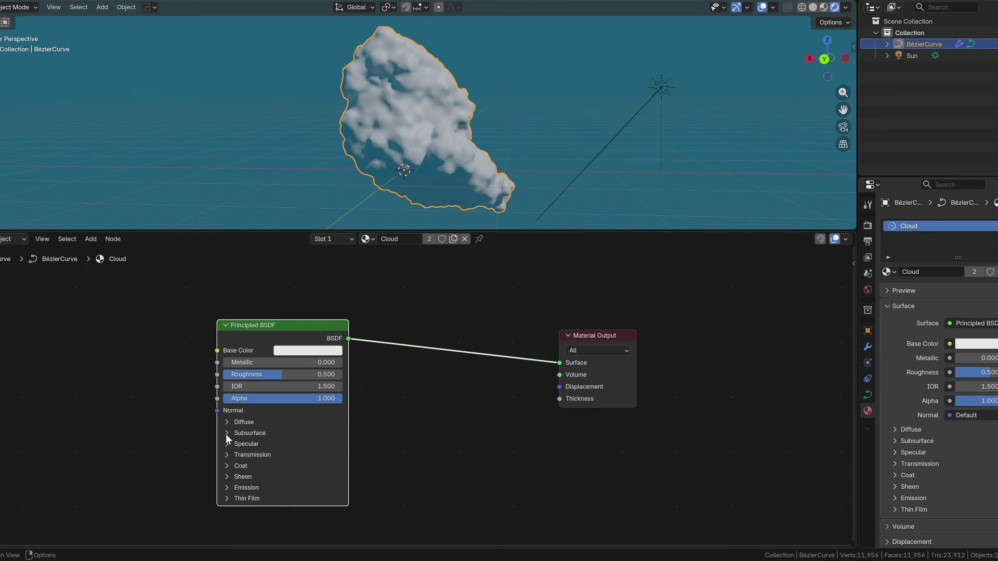
Set the Cloud material's subsurface weight to 1.000, subsurface scale to 6.75 m and roughness to 1.000
click(226, 432)
drag(247, 459, 302, 459)
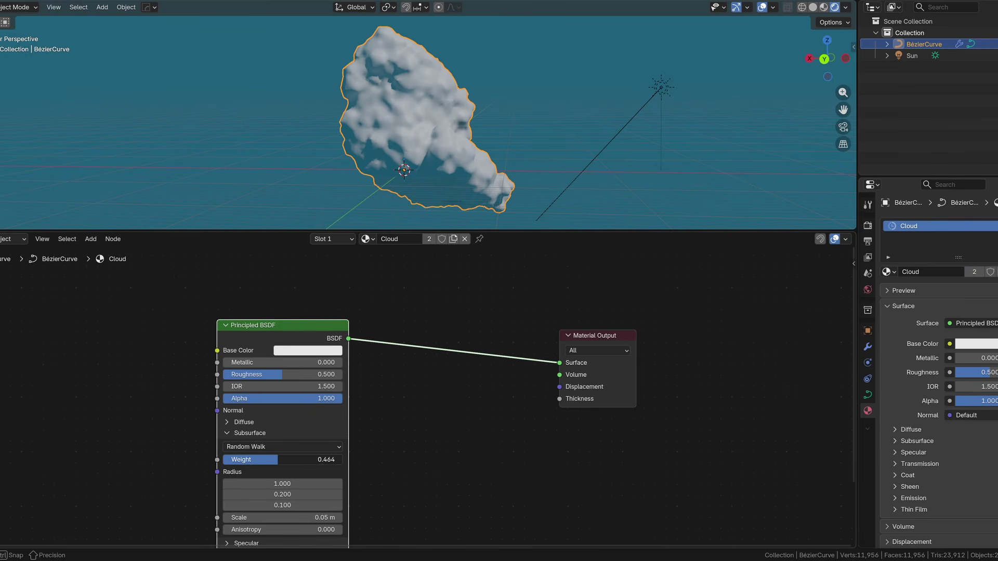
drag(291, 487, 329, 487)
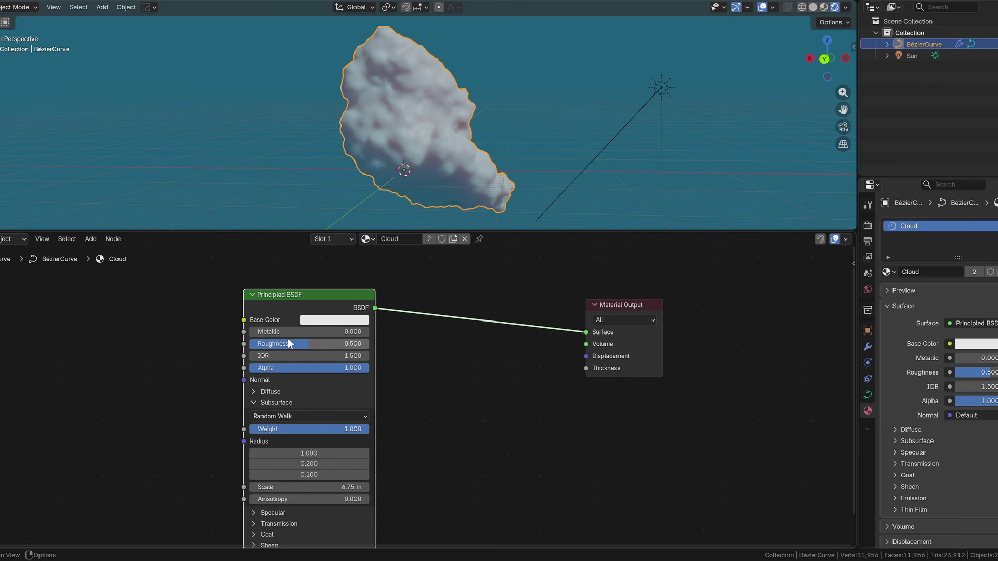
drag(291, 345, 369, 345)
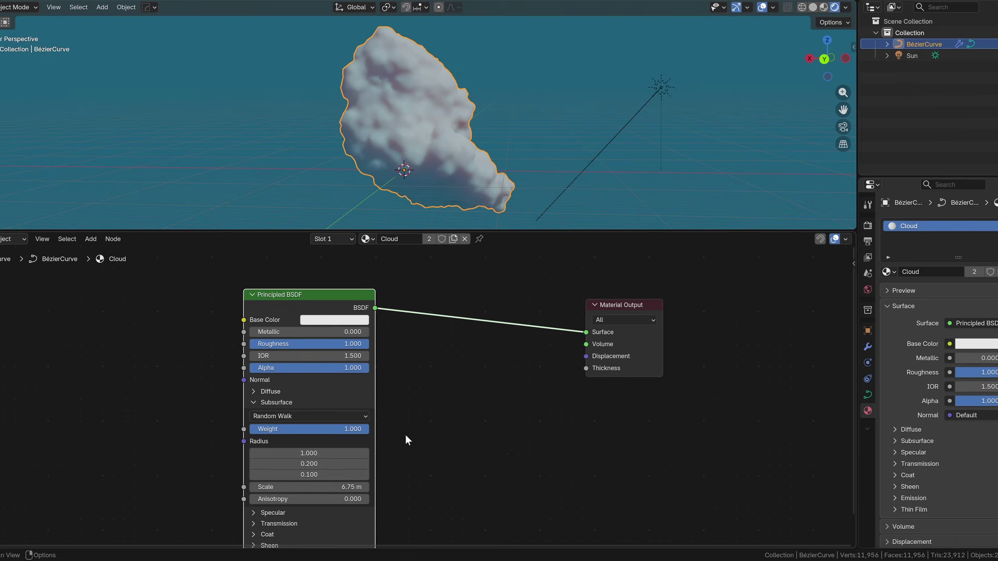
Set the second subsurface radius value of the Cloud material to 1
double_click(308, 463)
text(1)
key(Return)
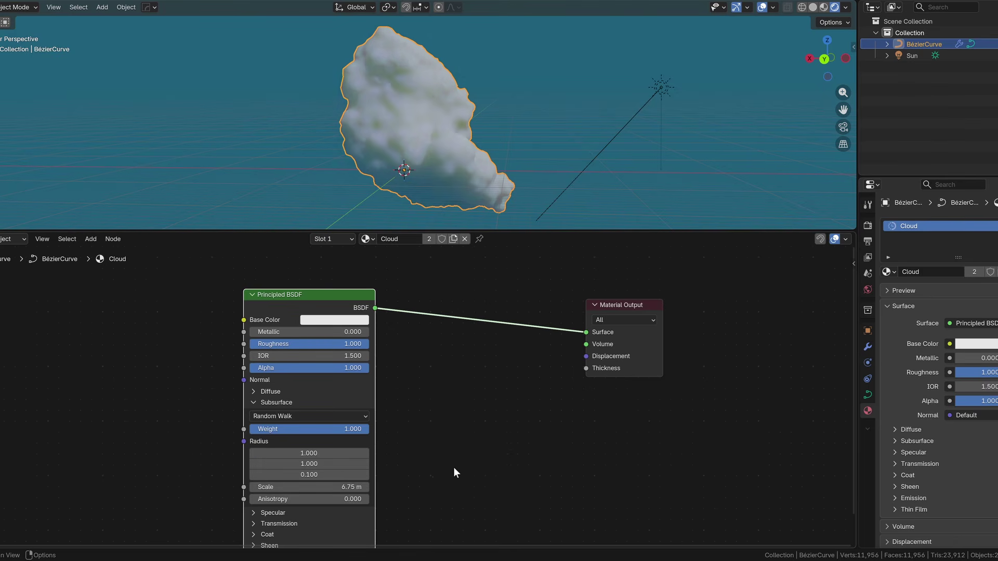
Set the third subsurface radius value of the Cloud material to 1.5
double_click(323, 475)
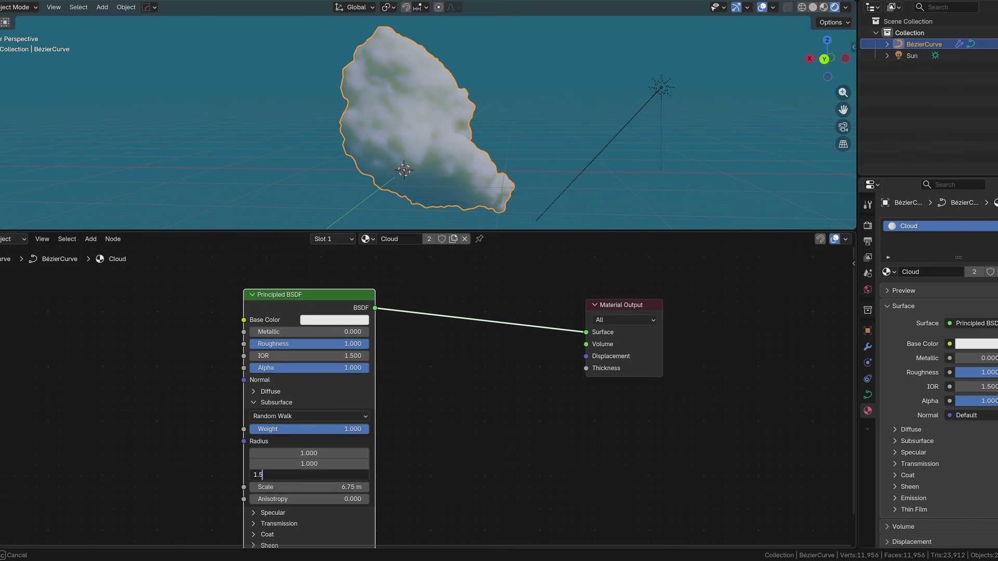
text(1.5)
key(Return)
middle_drag(486, 200, 456, 180)
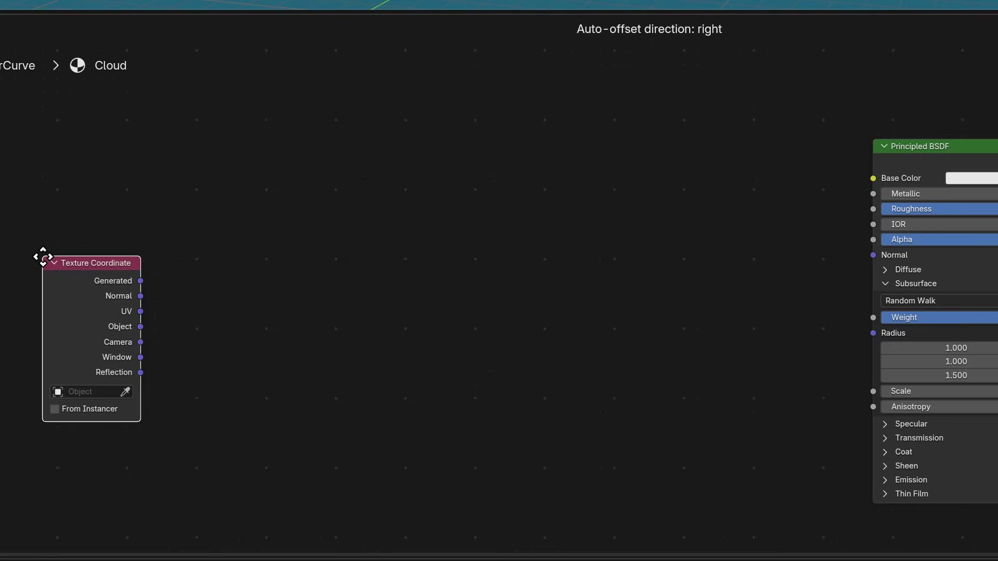
Add a Texture Coordinate node, a Voronoi Texture and a Noise Texture to the Cloud material, placing the Noise Texture below the Voronoi Texture
click(43, 257)
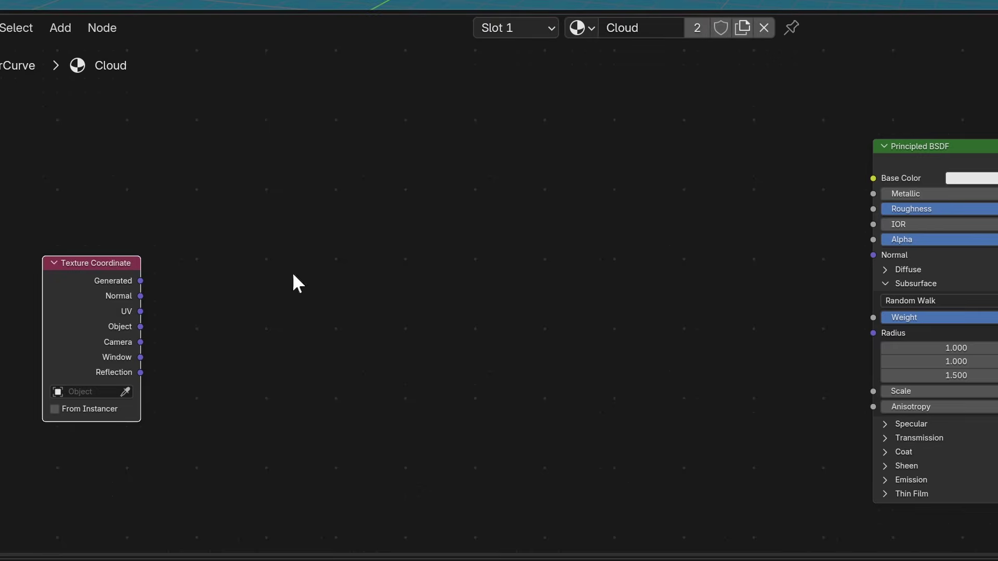
key(shift+a)
click(253, 174)
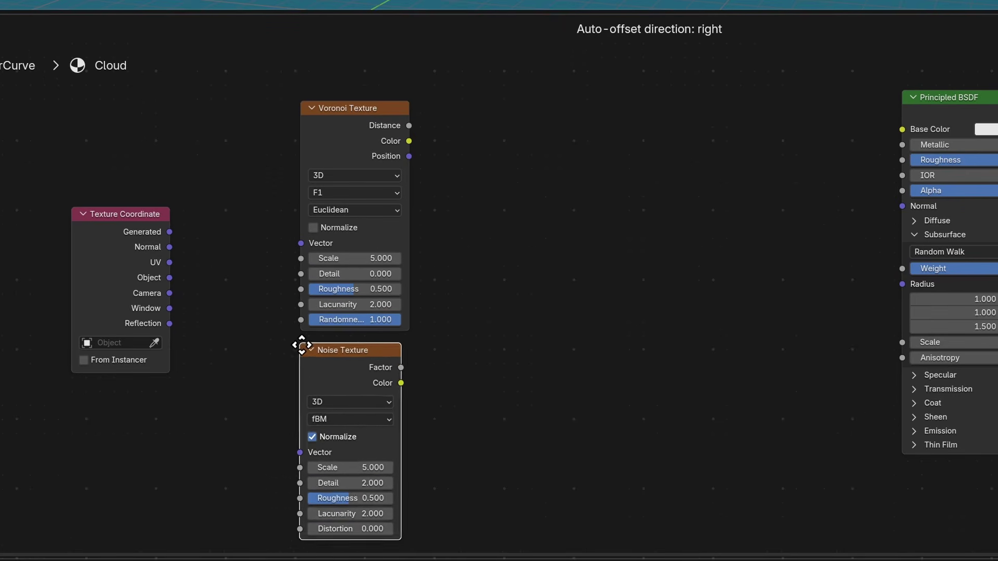
click(306, 347)
Connect the Texture Coordinate's Object output to the Vector inputs of both the Voronoi Texture and the Noise Texture
drag(169, 278, 207, 265)
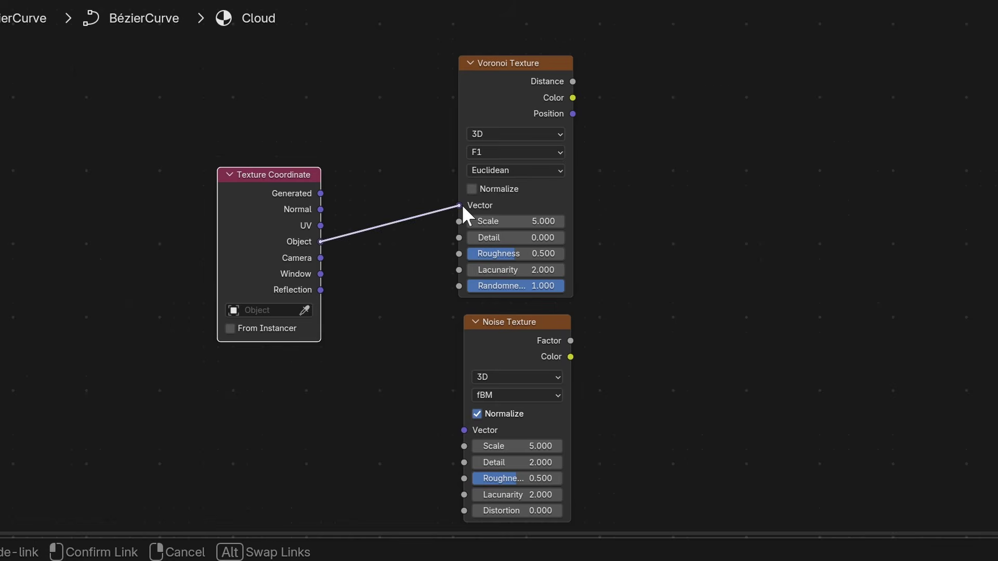
drag(461, 205, 459, 206)
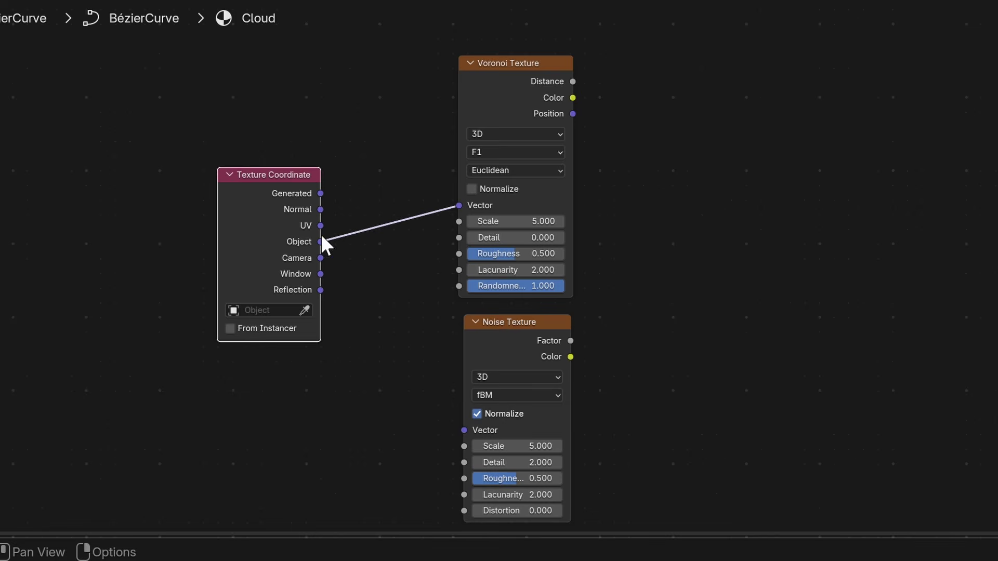
drag(321, 242, 464, 431)
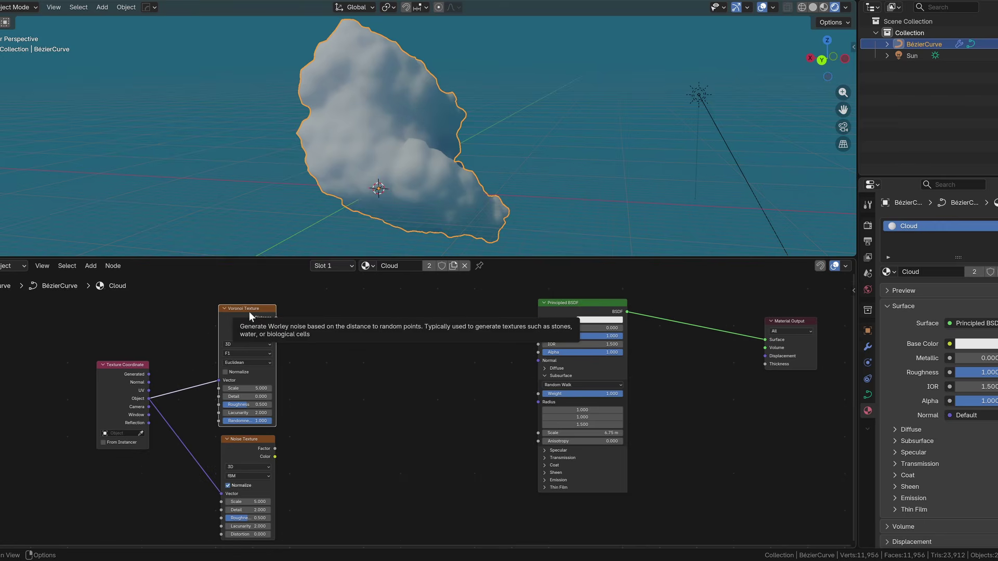
Preview both textures, setting the Voronoi Texture to scale 0.700, detail 3.900, roughness 0.789 and the Noise Texture to scale 0.700, detail 0
ctrl+shift+click(248, 311)
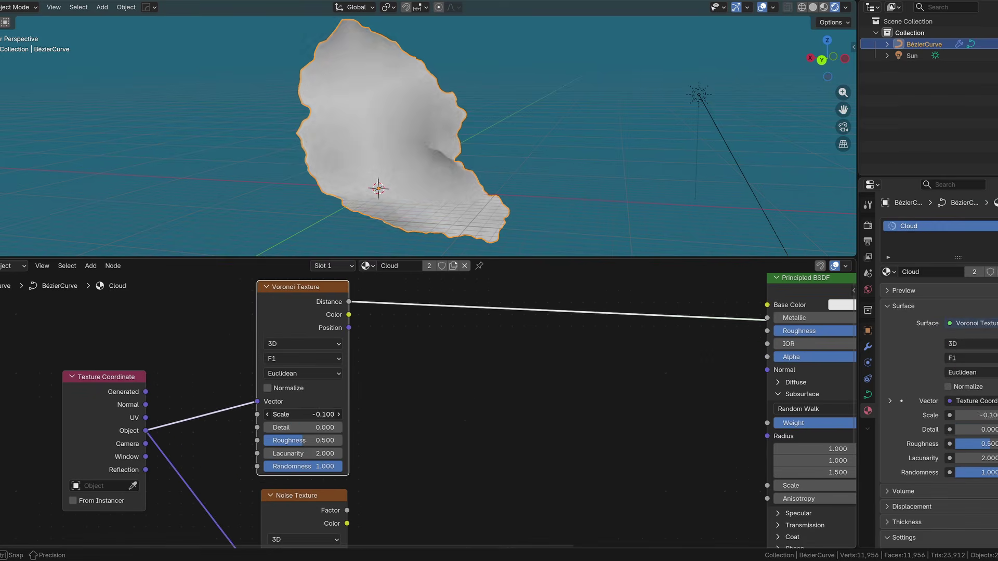
drag(291, 427, 335, 427)
mouse_move(304, 440)
mouse_down()
mouse_move(335, 440)
mouse_move(301, 440)
mouse_move(315, 440)
mouse_up()
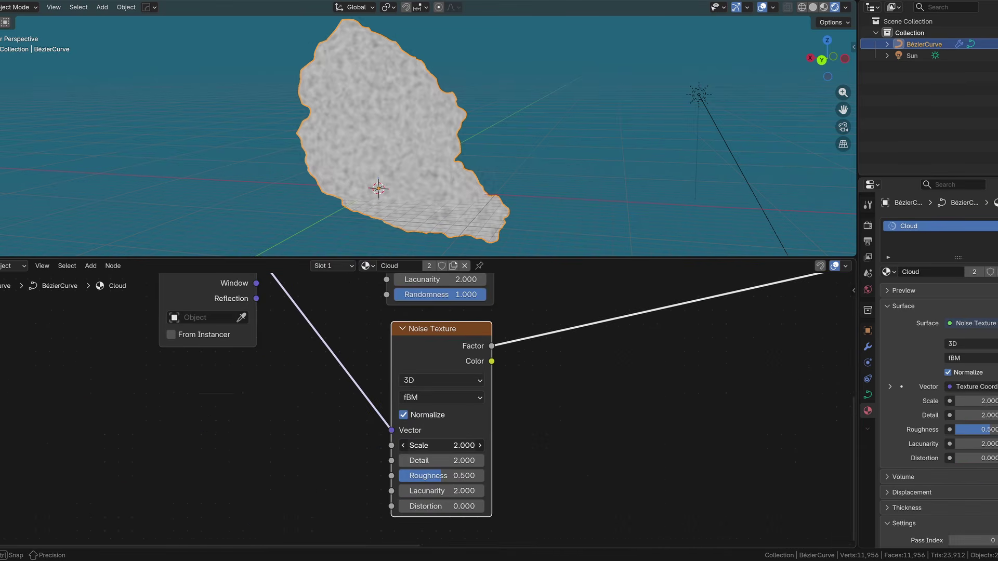
drag(457, 446, 441, 445)
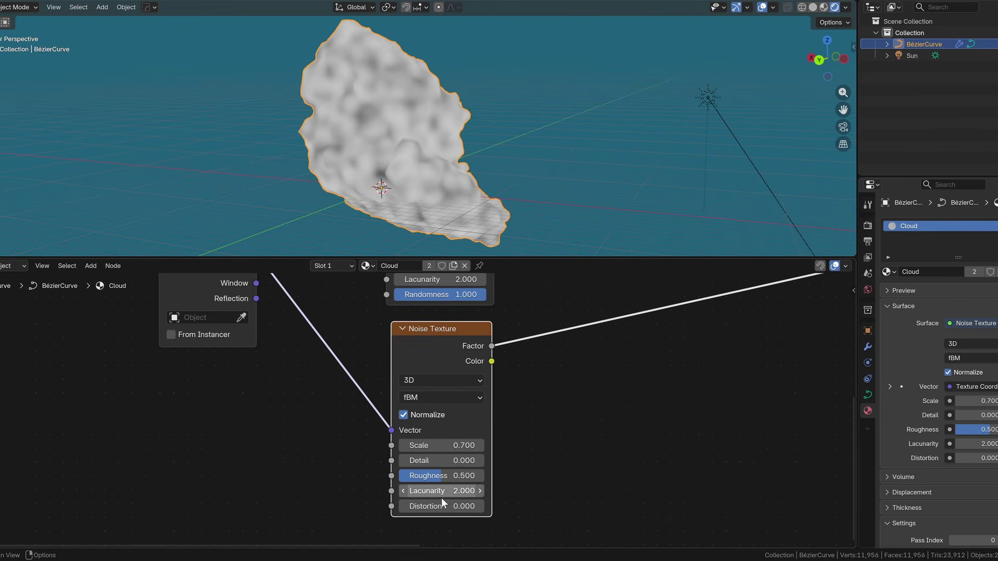
Combine the Voronoi Distance and Noise Factor outputs in a Mix Color node and set its factor to 0.821
scroll(627, 466, down, 3)
ctrl+shift+right_drag(393, 376, 419, 438)
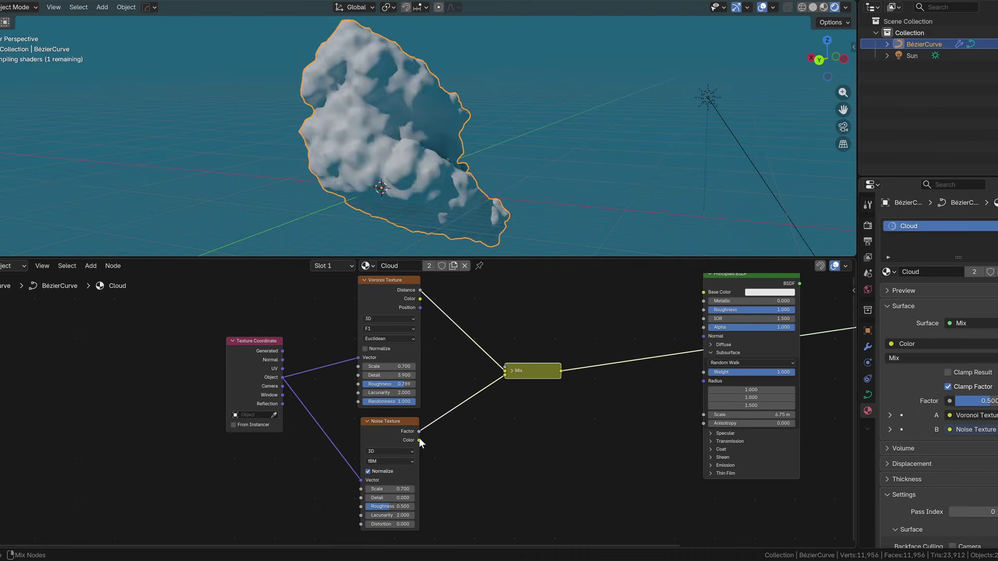
click(512, 370)
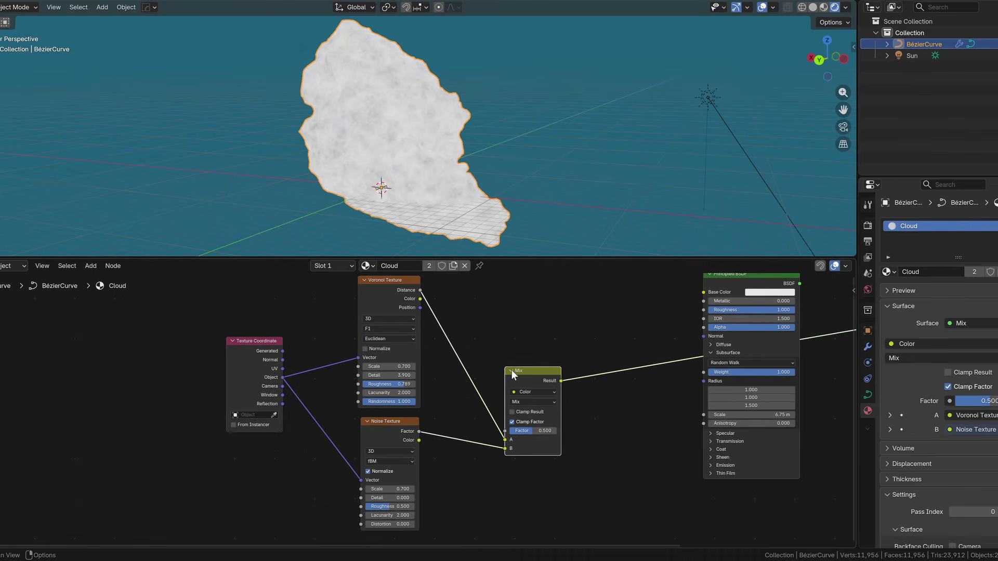
drag(530, 431, 543, 431)
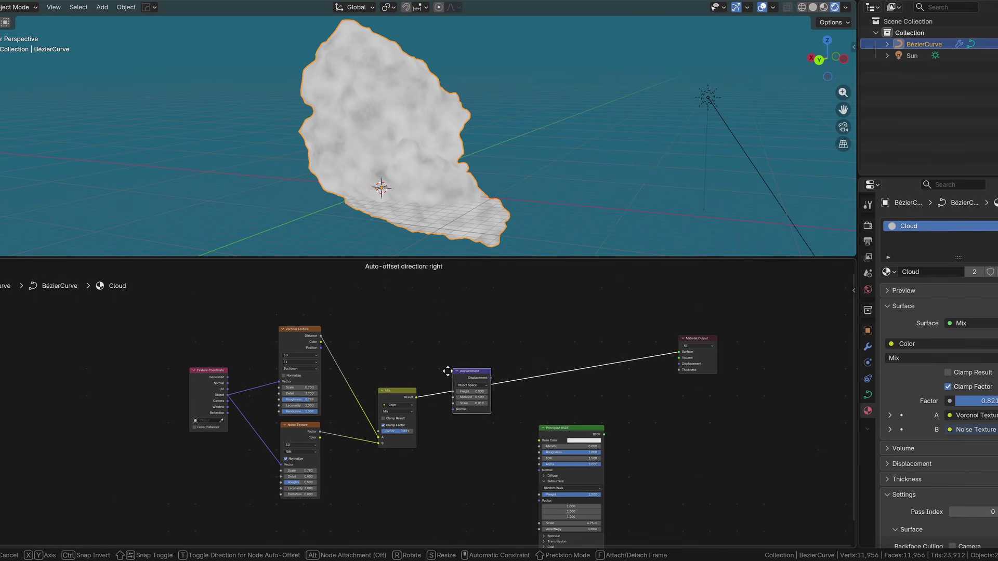
Insert a Displacement node, feed the Mix result into its Height and link it to the Material Output's Displacement input instead of Surface
click(432, 372)
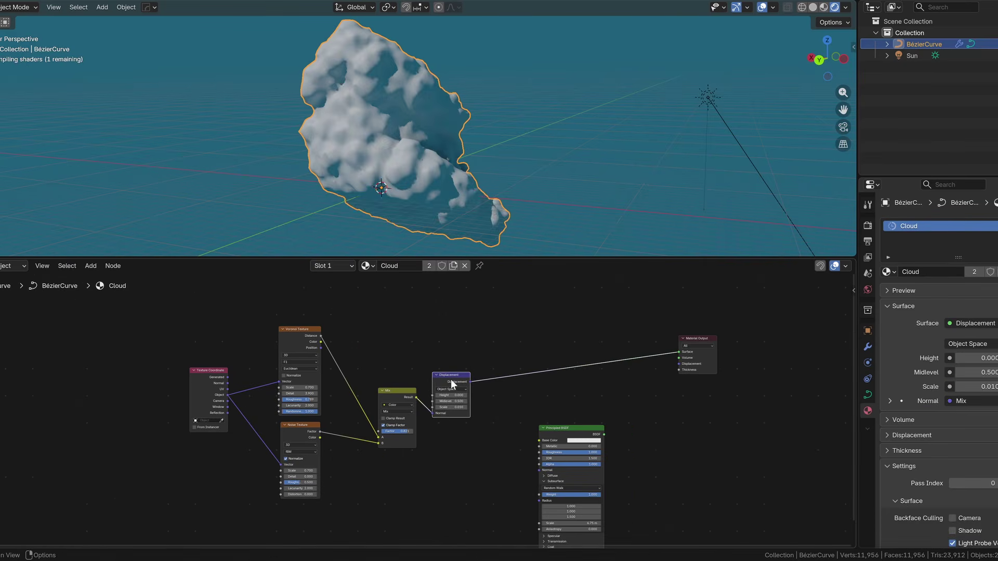
scroll(423, 387, up, 4)
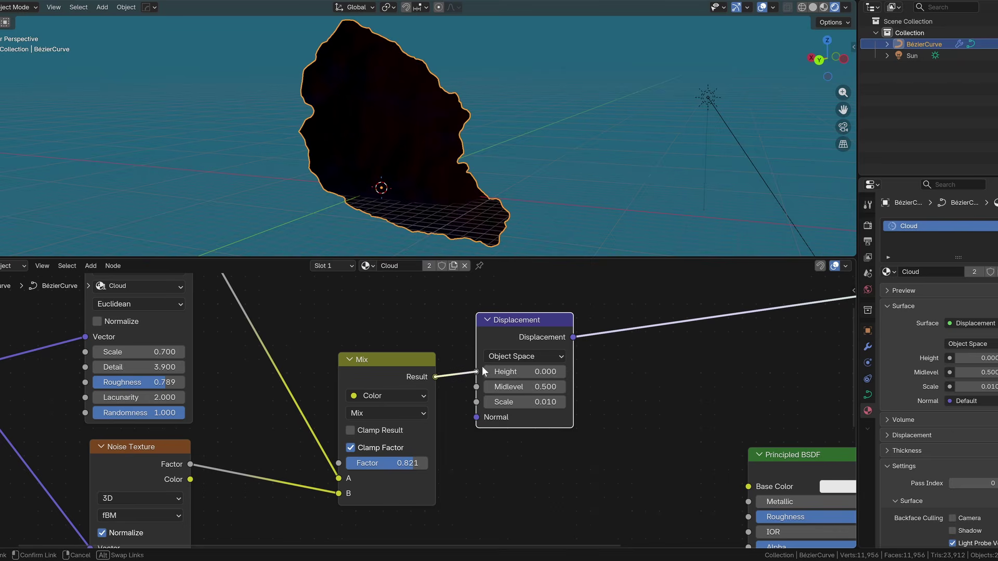
drag(482, 366, 482, 369)
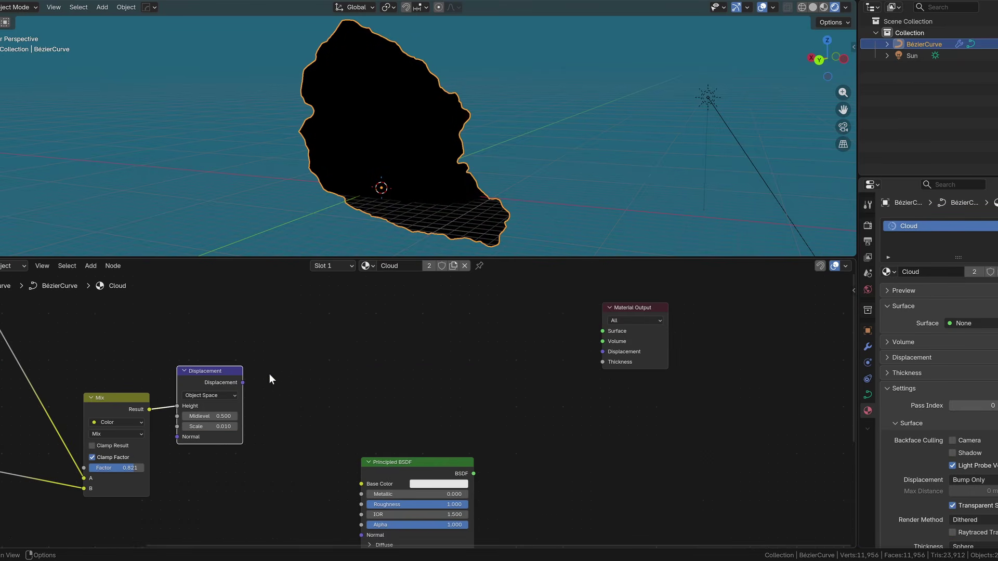
drag(558, 352, 606, 351)
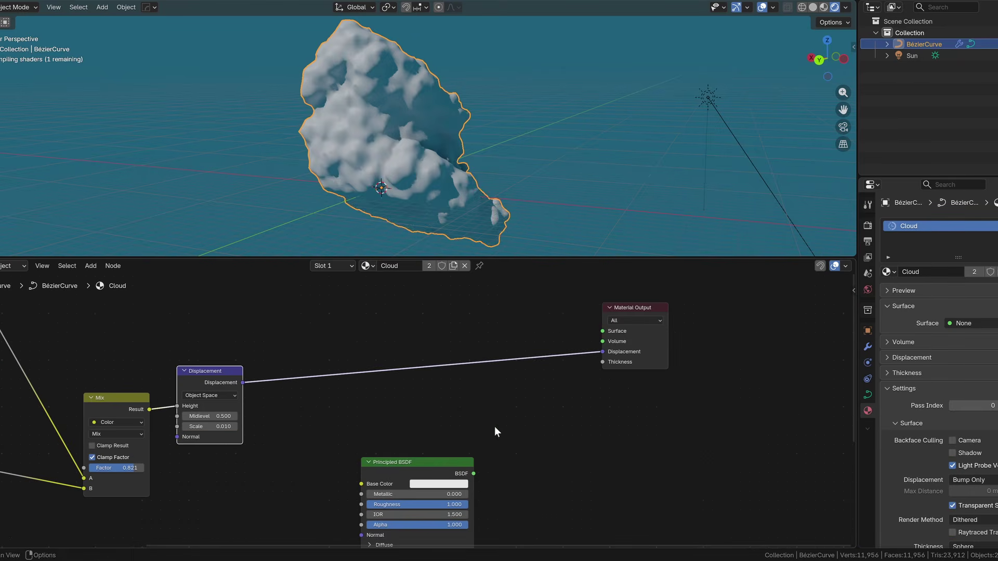
Reconnect the Principled BSDF to the Material Output's Surface and set the Displacement node's scale to 3.850
drag(419, 460, 371, 428)
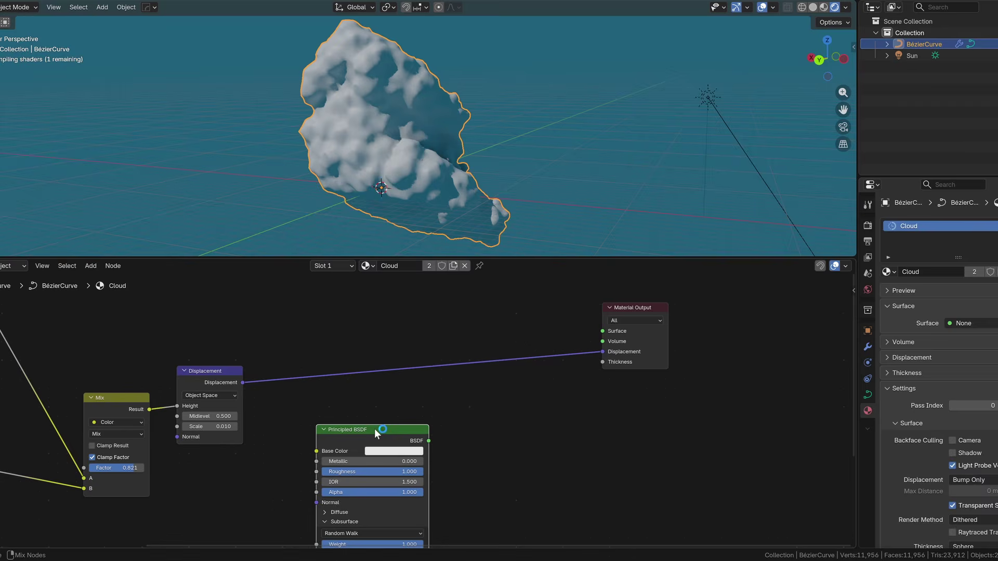
ctrl+shift+click(374, 428)
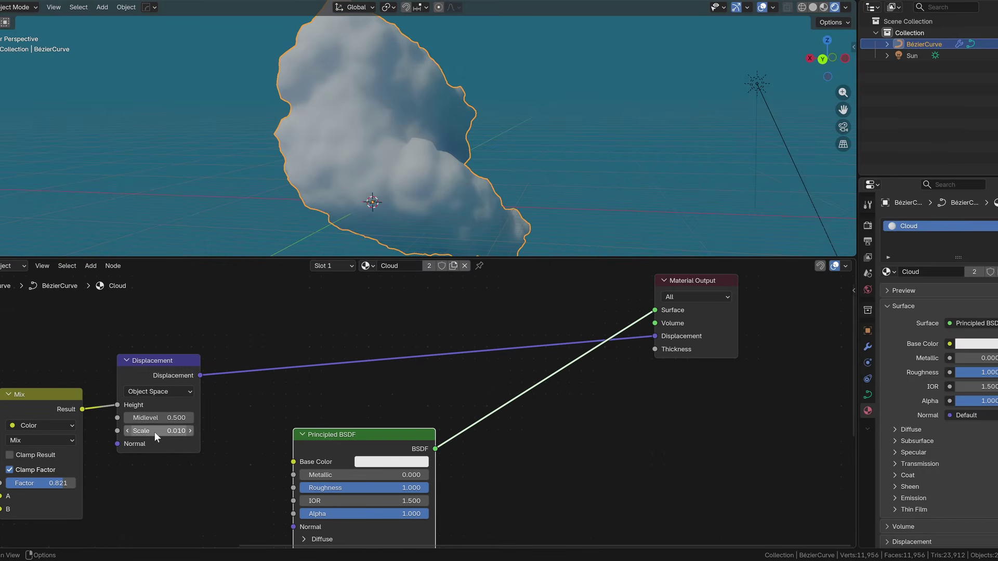
mouse_move(154, 431)
mouse_down()
mouse_move(104, 431)
mouse_move(164, 431)
mouse_up()
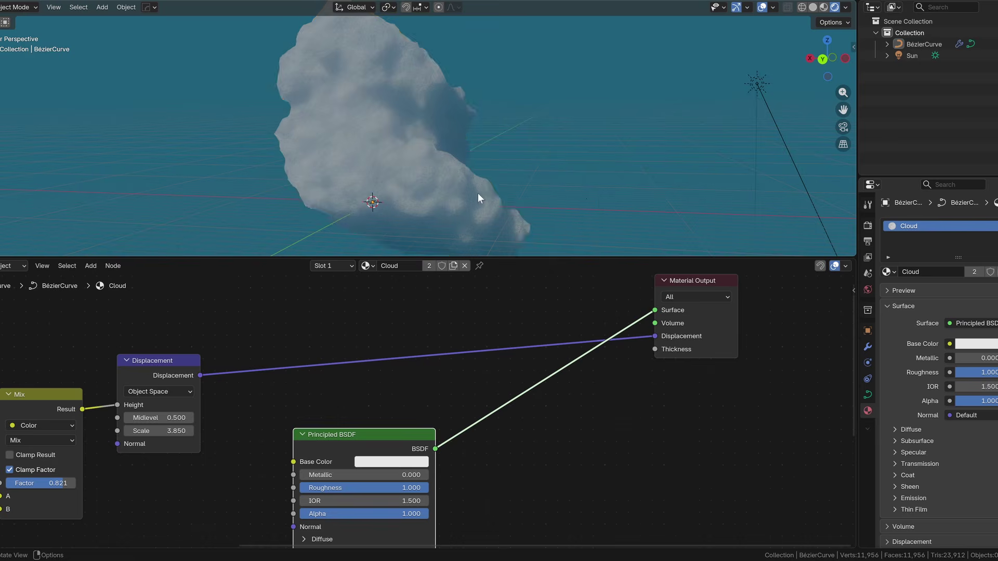
Join the Texture Coordinate, Voronoi, Noise, Mix and Displacement nodes in a named frame
scroll(279, 123, up, 3)
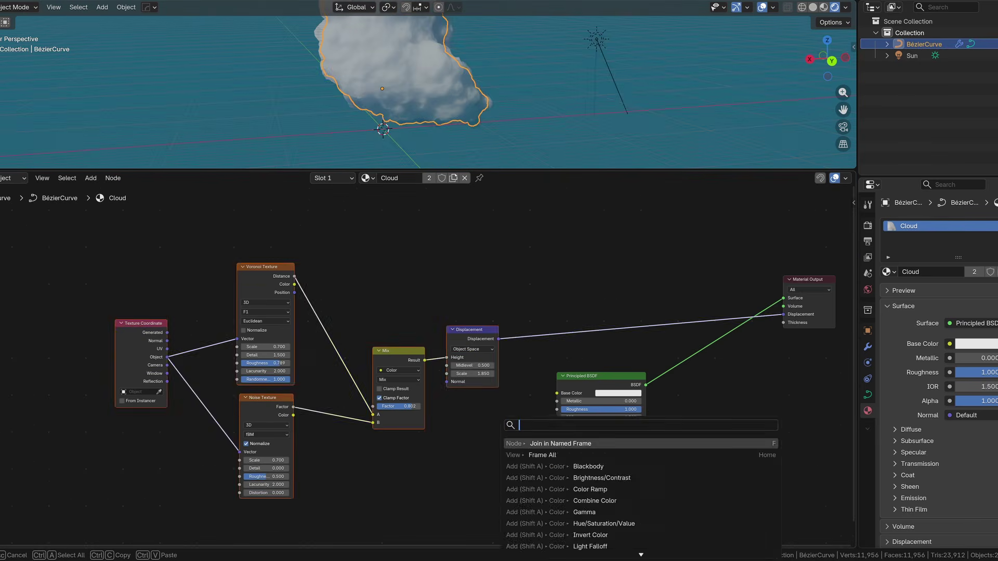
key(Return)
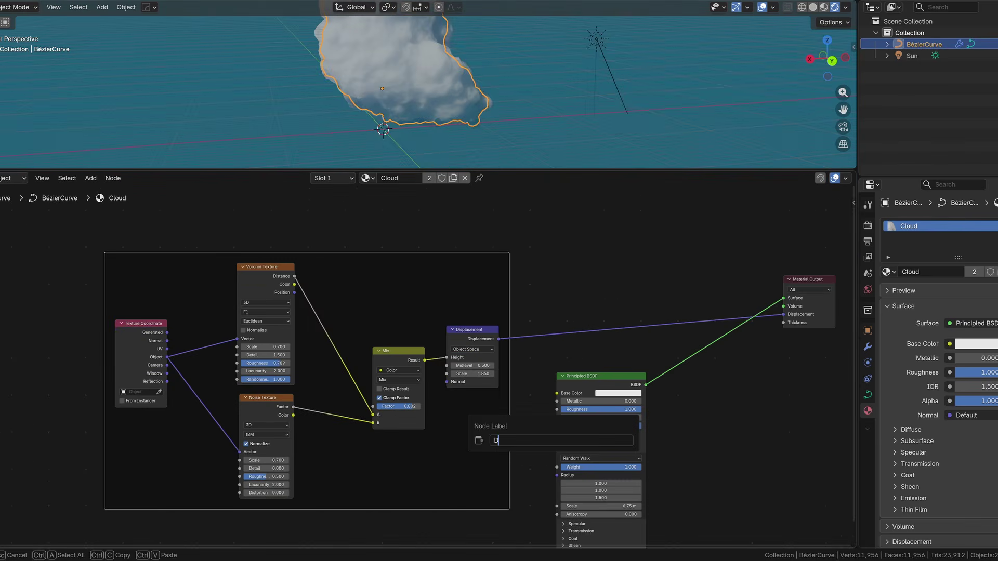
key(Return)
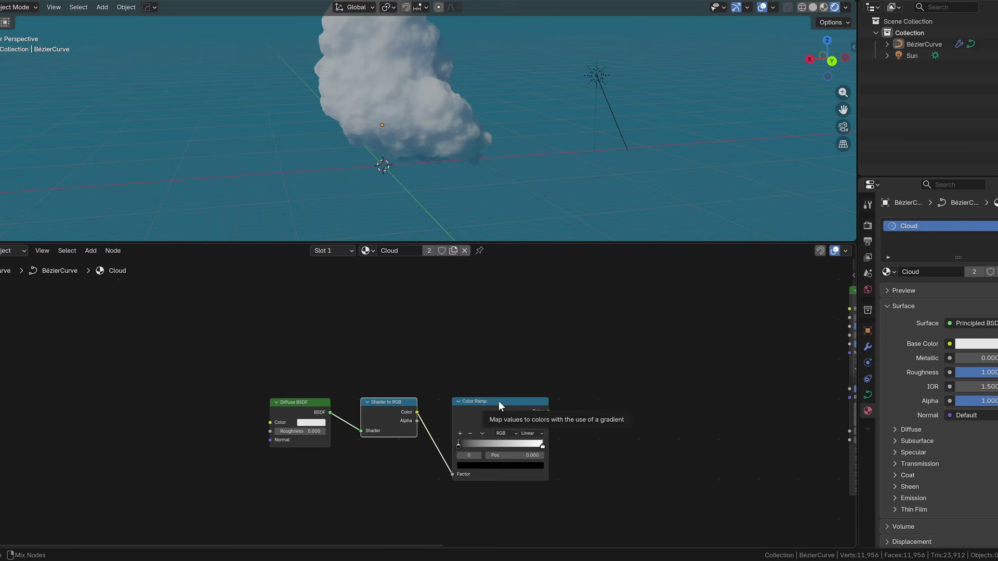
Preview the Color Ramp on the cloud, move its white stop to position 0 and bring the black stop closer to it
ctrl+shift+click(498, 401)
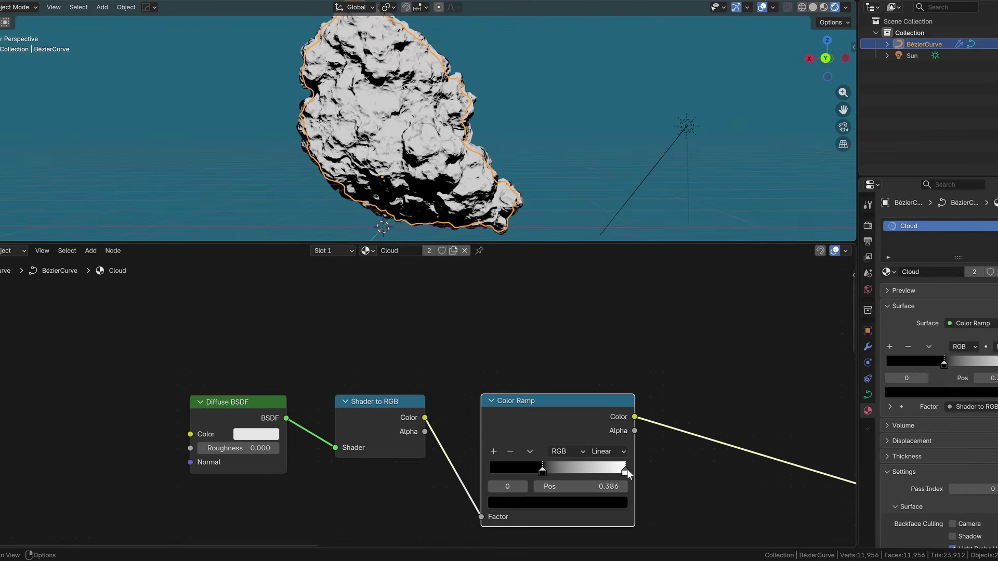
drag(624, 471, 475, 470)
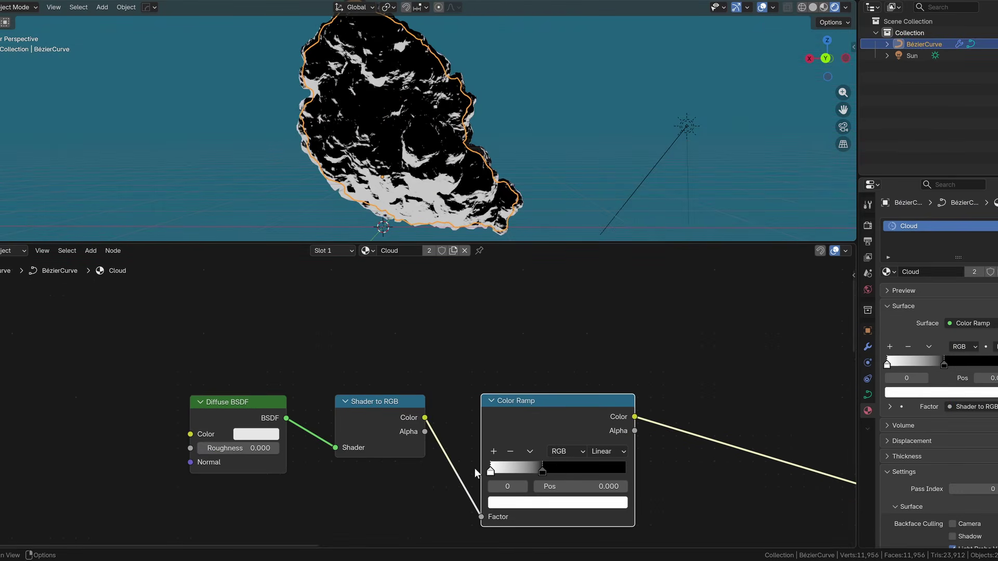
drag(539, 470, 498, 467)
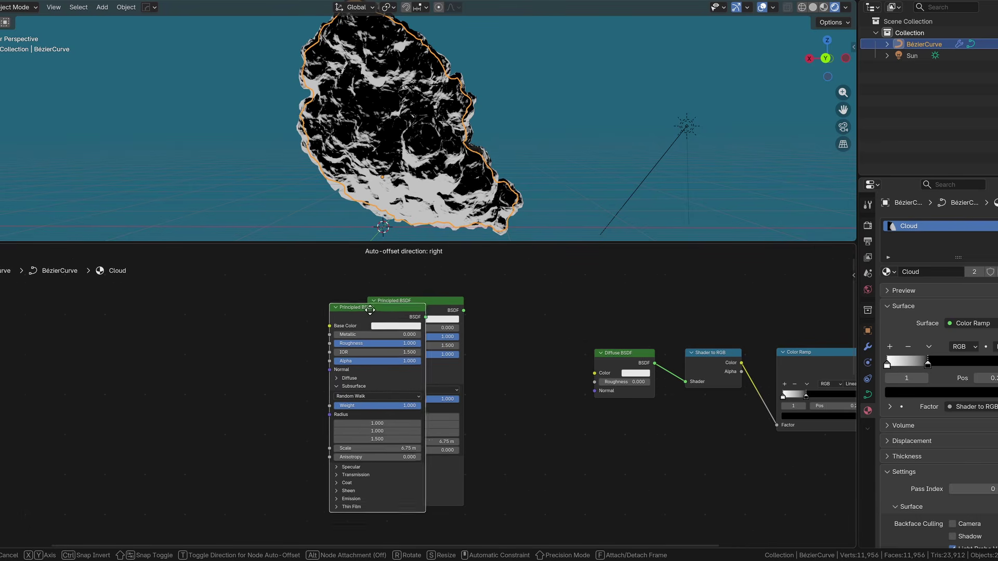
Place a duplicate Principled BSDF beside the original and set its base color to dark blue with hue 0.570, saturation 0.729 and value 0.412
drag(369, 311, 277, 302)
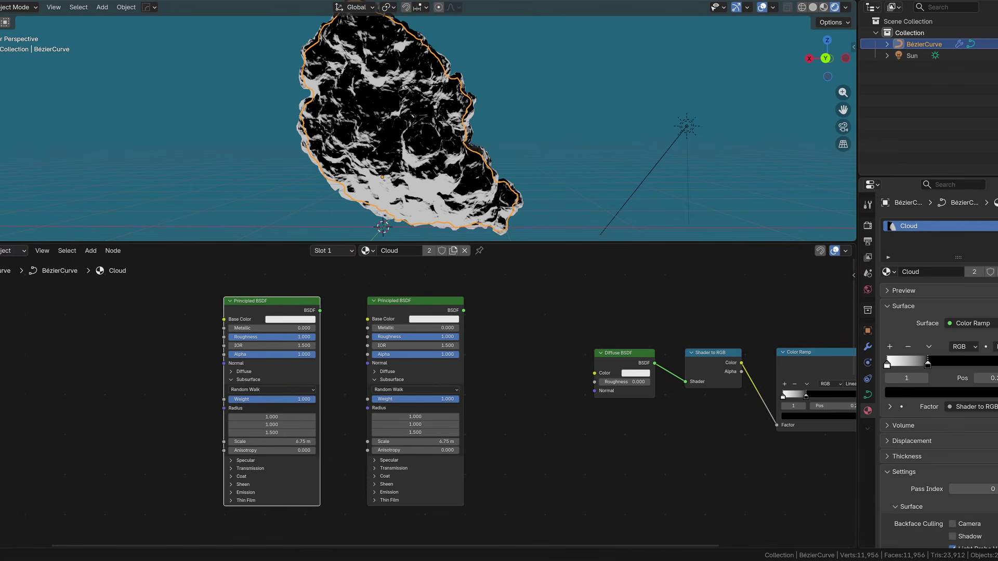
drag(388, 250, 389, 261)
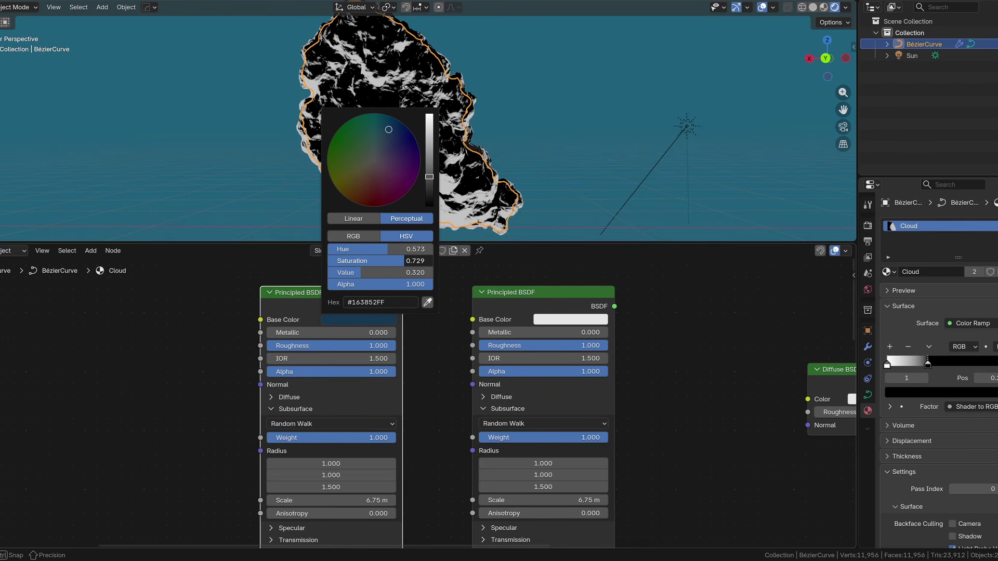
mouse_move(356, 276)
mouse_down()
mouse_move(372, 276)
mouse_move(387, 250)
mouse_move(370, 272)
mouse_up()
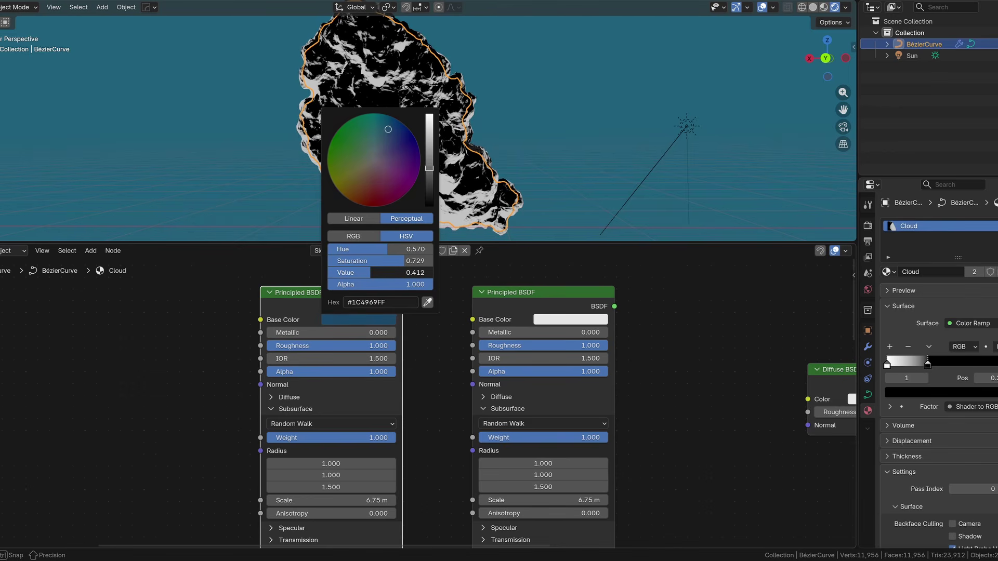
Combine the white and blue Principled BSDFs in a Mix Shader and place it below the Color Ramp
scroll(438, 370, down, 3)
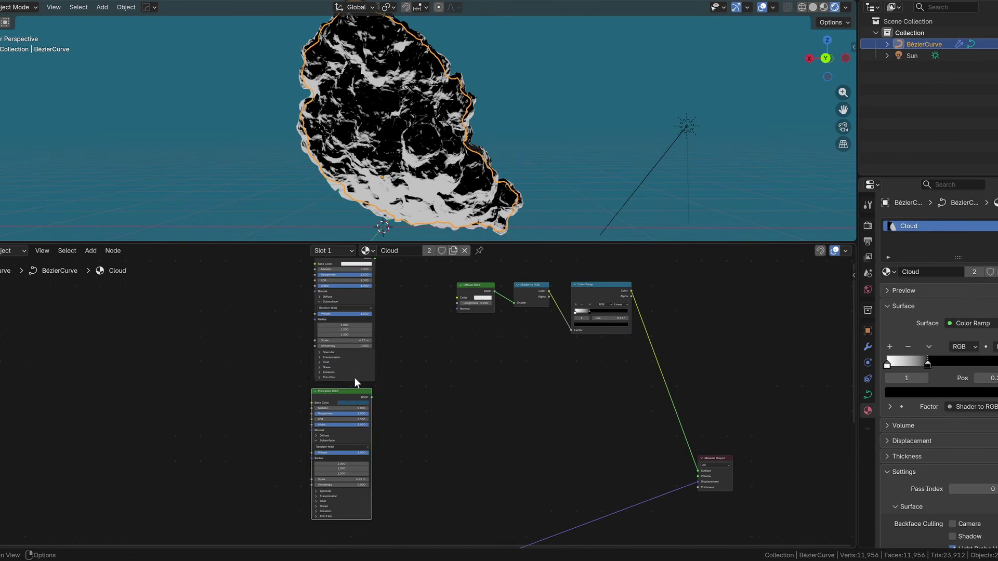
ctrl+shift+right_drag(354, 377, 349, 400)
key(g)
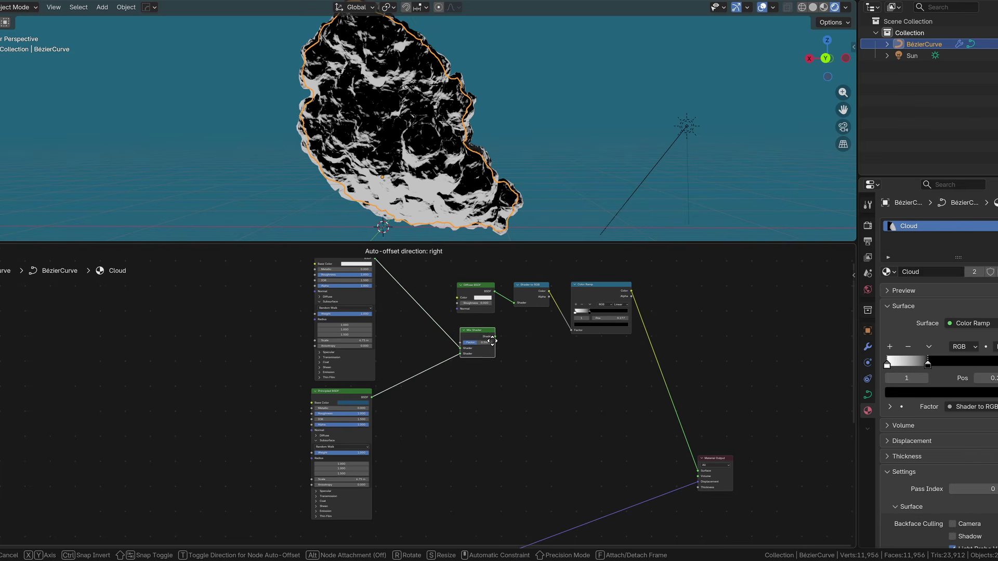
click(606, 380)
Cut the Color Ramp's link to the Material Output, use the ramp as Mix Shader factor and connect the Mix Shader to Surface
ctrl+right_drag(657, 319, 644, 376)
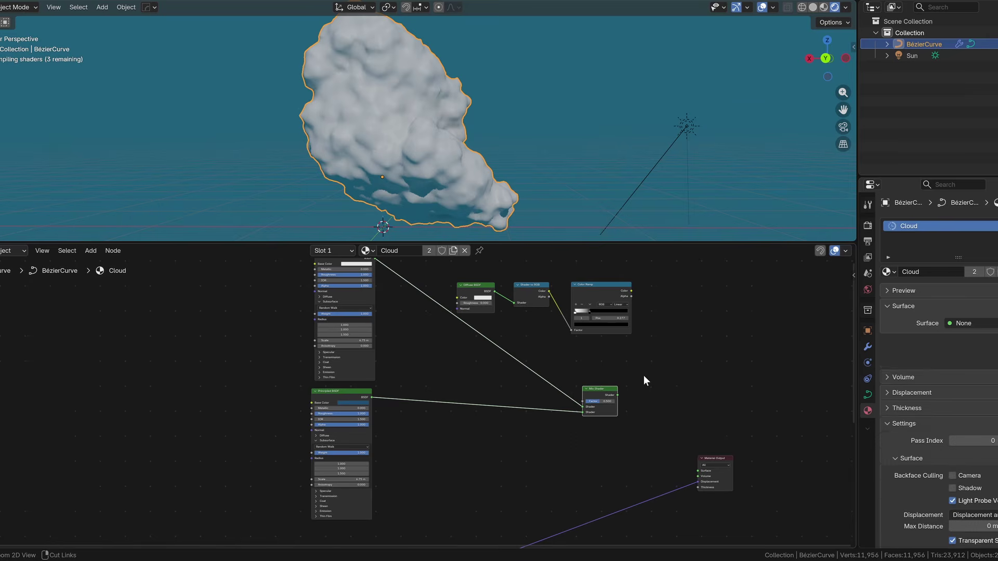
drag(631, 291, 584, 401)
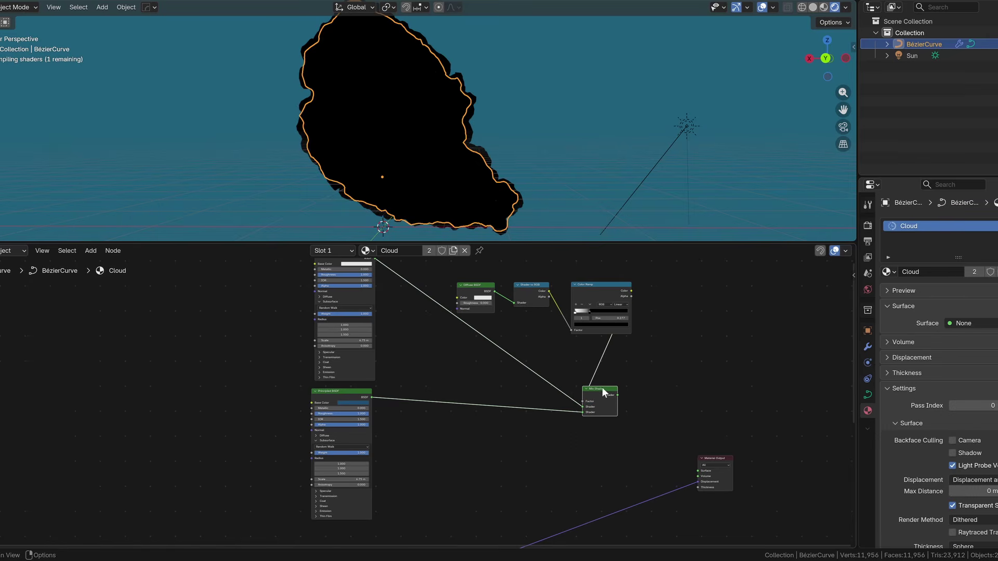
ctrl+shift+click(602, 388)
Set the blue Principled BSDF's subsurface scale to 9.9 m and brighten its base color
drag(455, 266, 553, 318)
click(527, 329)
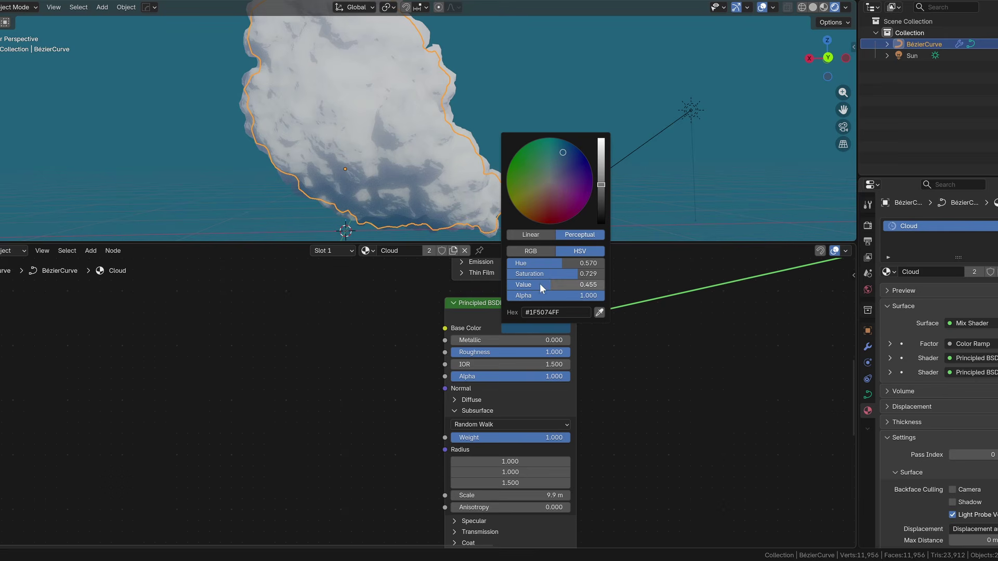
drag(554, 284, 567, 284)
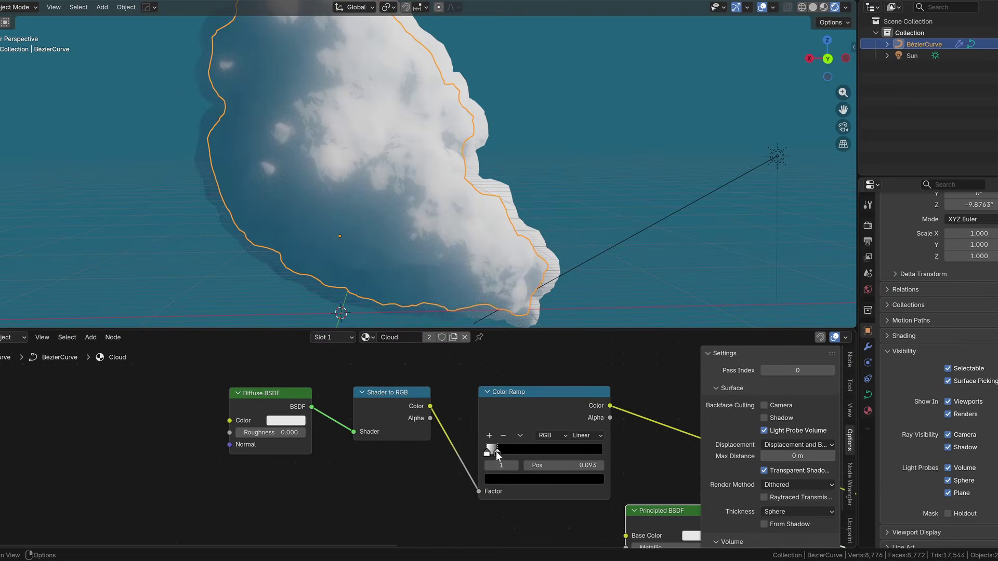
Move the Color Ramp's second stop slightly closer to its first stop
drag(497, 451, 494, 451)
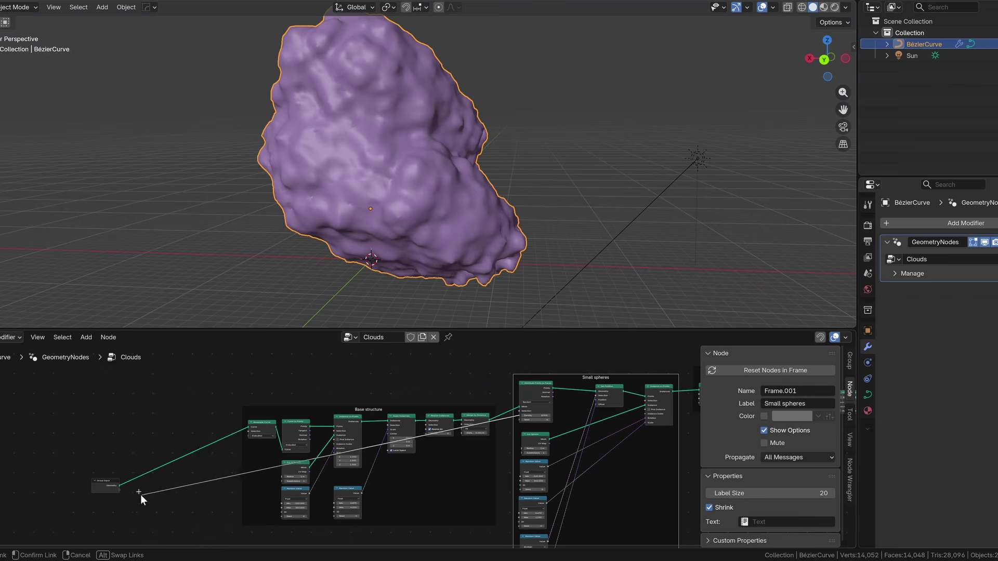
Expose the Seed of Distribute Points on Faces as a group input and feed it to both Base structure Random Value seeds
scroll(517, 429, up, 3)
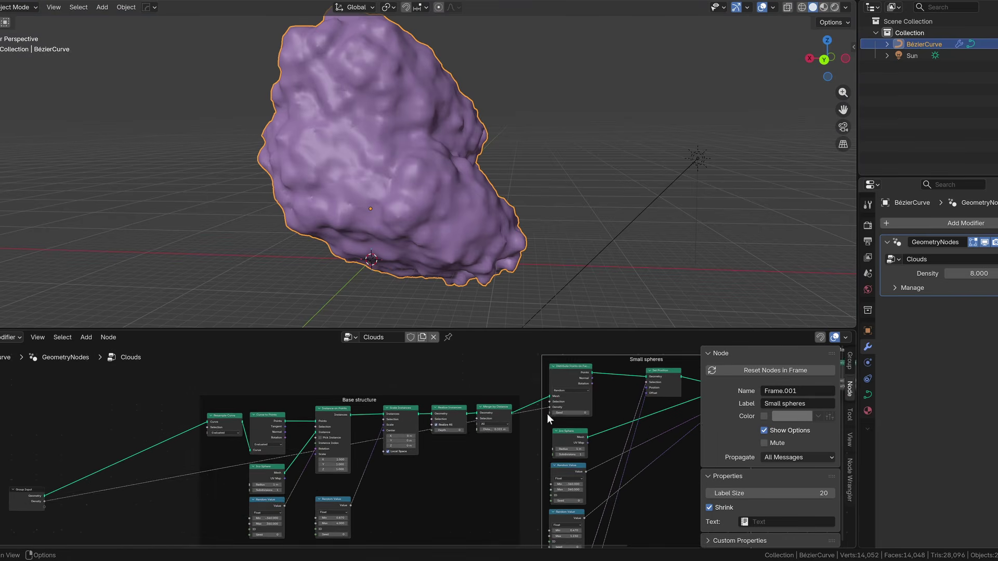
drag(549, 411, 447, 471)
drag(386, 516, 49, 482)
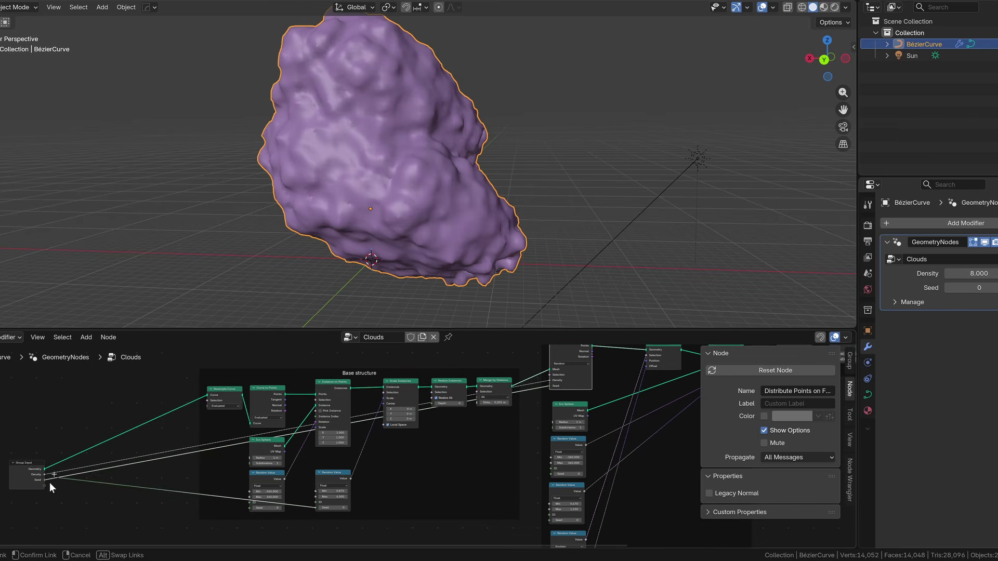
scroll(268, 511, up, 4)
middle_drag(267, 512, 358, 510)
drag(334, 504, 55, 466)
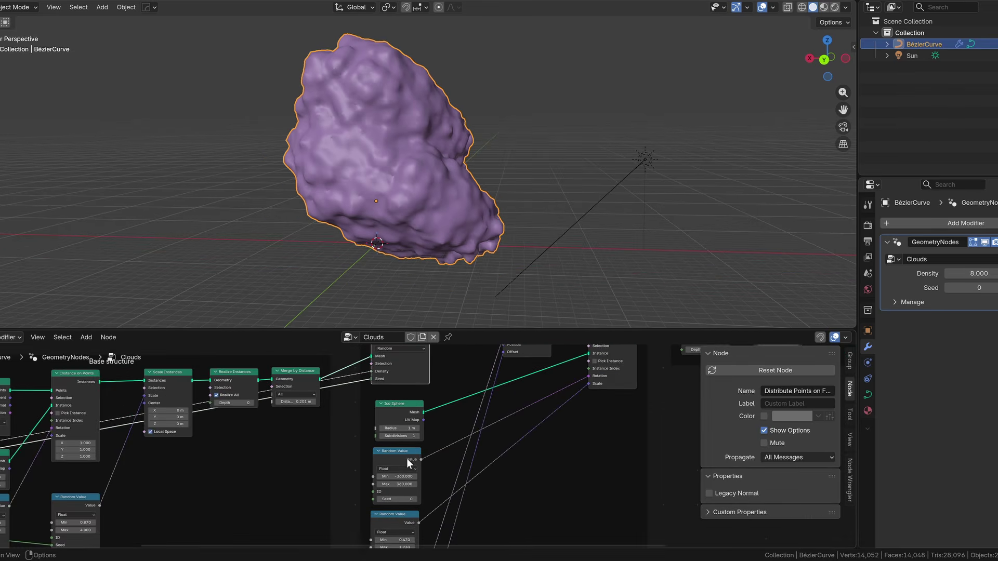
Link the small spheres' rotation Random Value seed to the group Seed and try the modifier's Seed at 1
middle_drag(407, 458, 540, 491)
drag(516, 488, 56, 383)
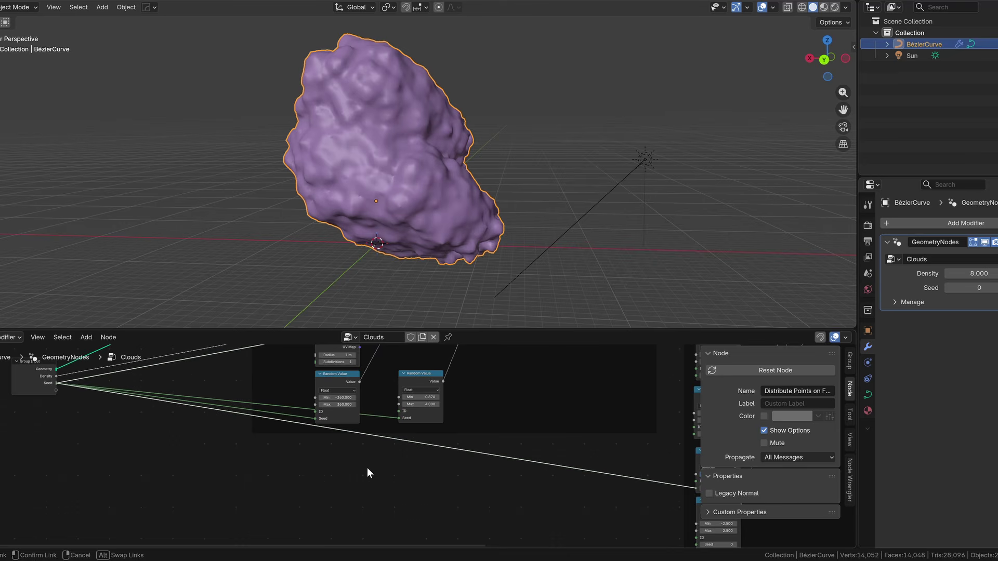
click(993, 287)
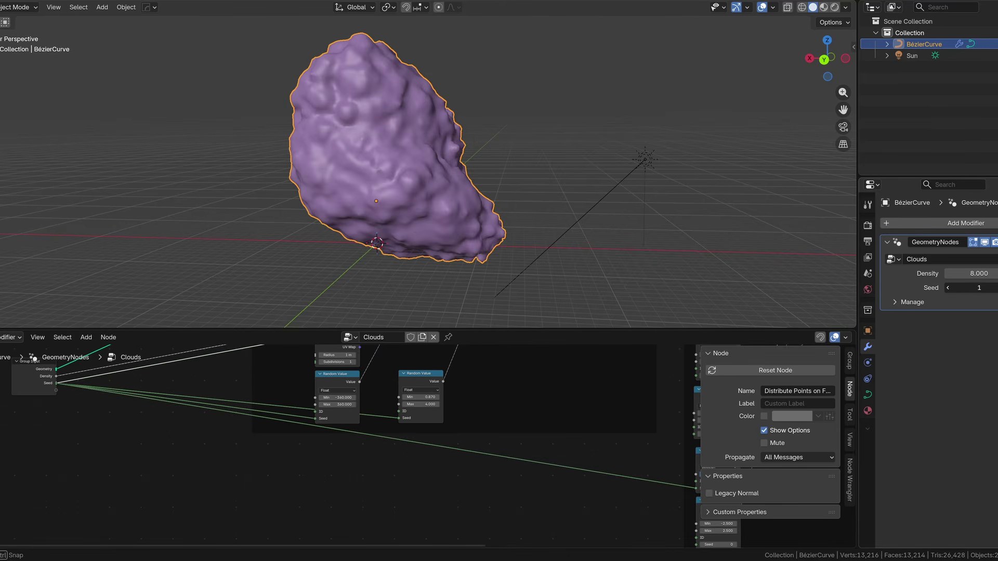
click(994, 288)
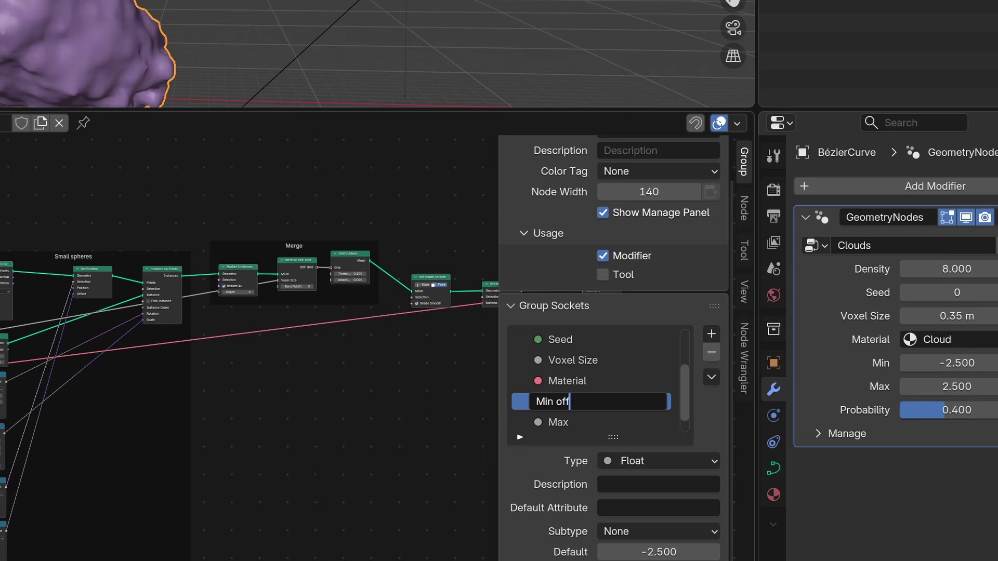
Rename the offset Min and Max group sockets to "Min offset" and "Max offset"
text(set)
key(Return)
double_click(566, 419)
text(Max ofgf)
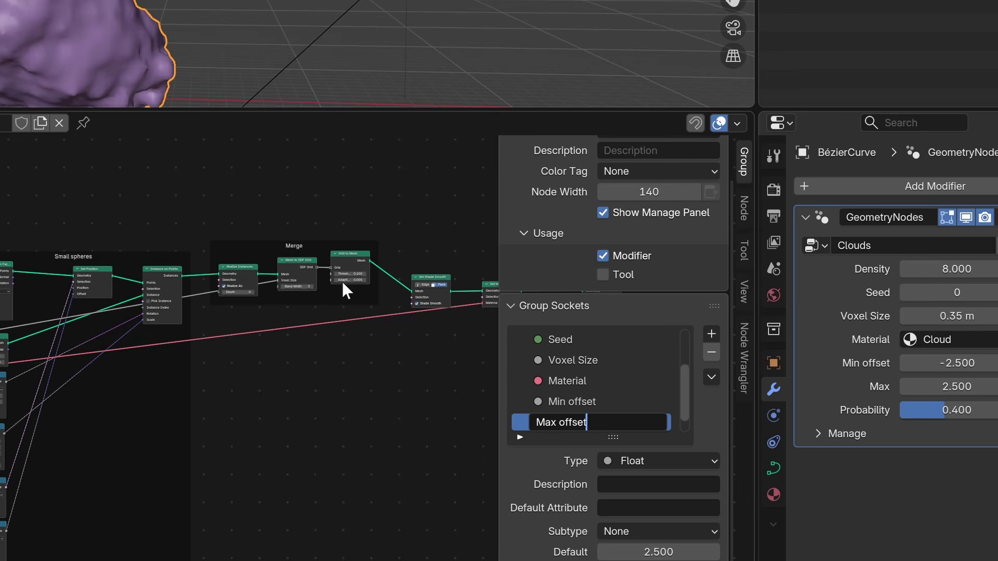
key(Return)
Expose the Min and Max of the Random Value driving the small spheres' scale as group inputs
scroll(92, 426, up, 3)
middle_drag(92, 426, 98, 404)
scroll(138, 366, down, 5)
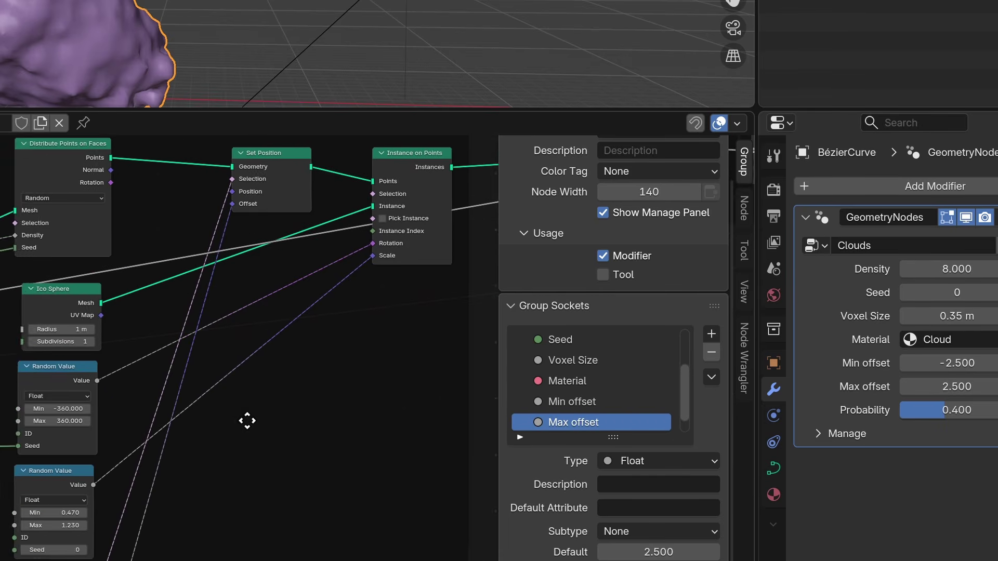
drag(215, 374, 1, 376)
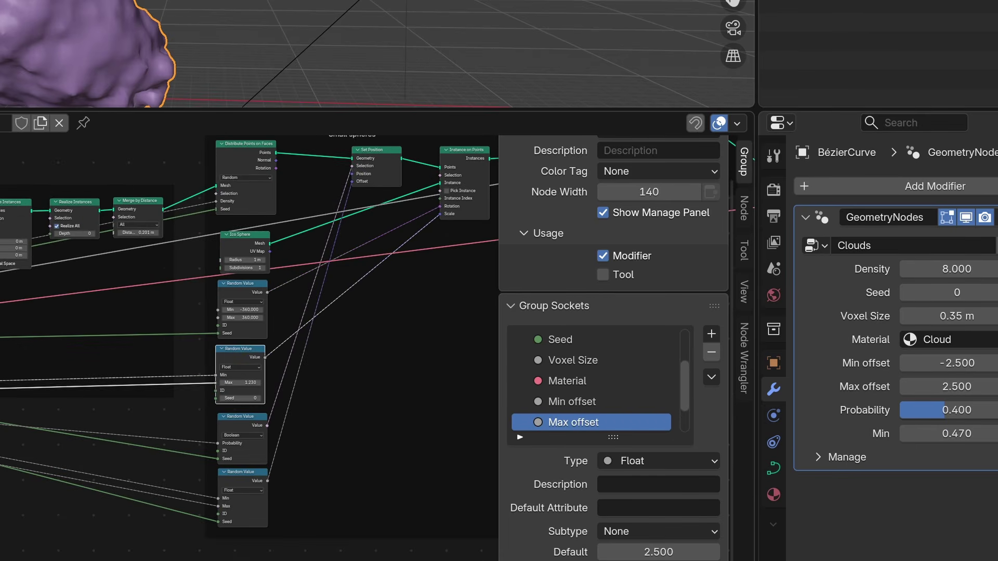
click(579, 401)
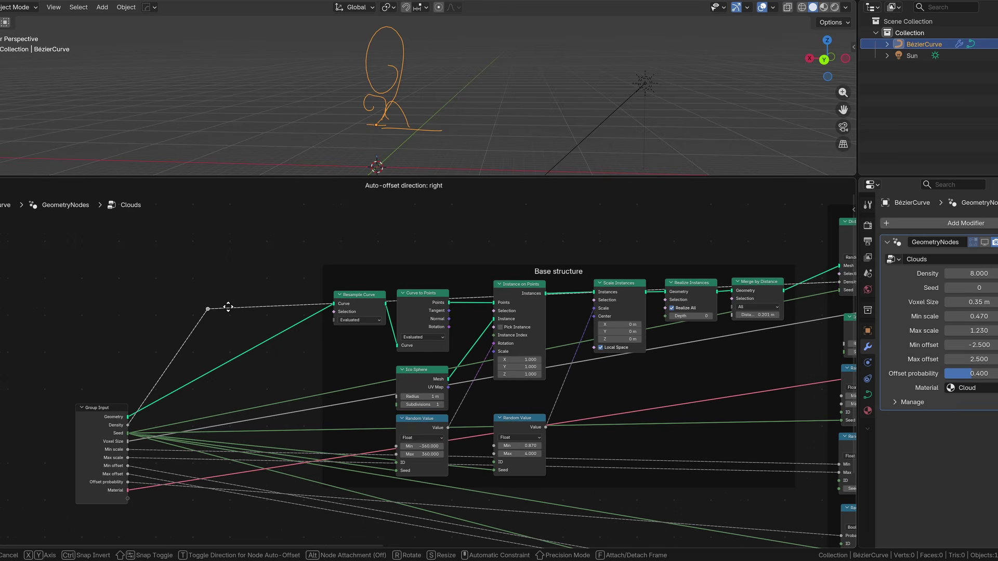
Route the Density link over the top of the Base structure frame with reroute points
drag(223, 307, 775, 242)
right_click(314, 352)
key(Escape)
middle_drag(451, 376, 253, 387)
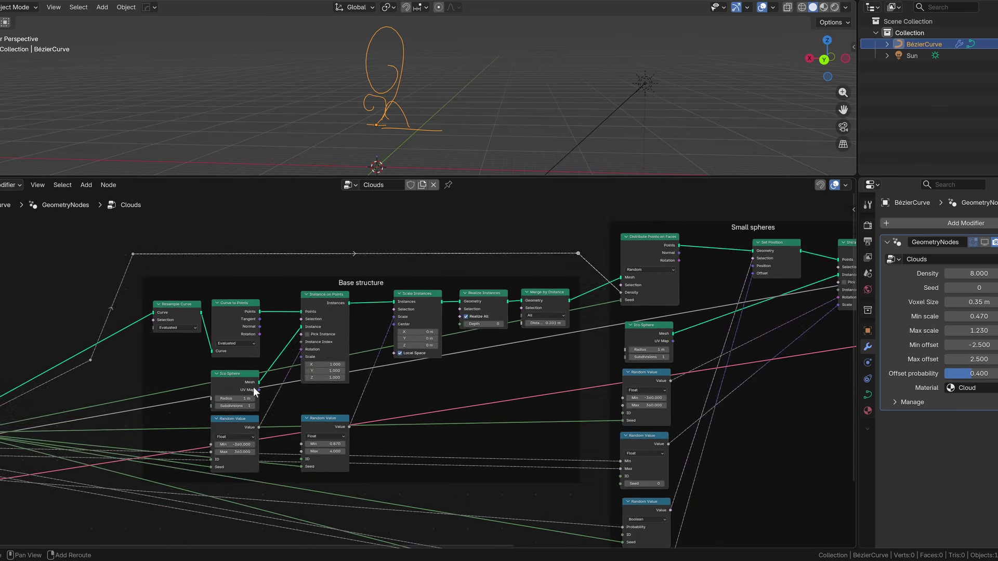
Add reroutes to the Seed link for Distribute Points on Faces and lead it above the Base structure frame
scroll(253, 387, left, 5)
key(shift+a)
key(Return)
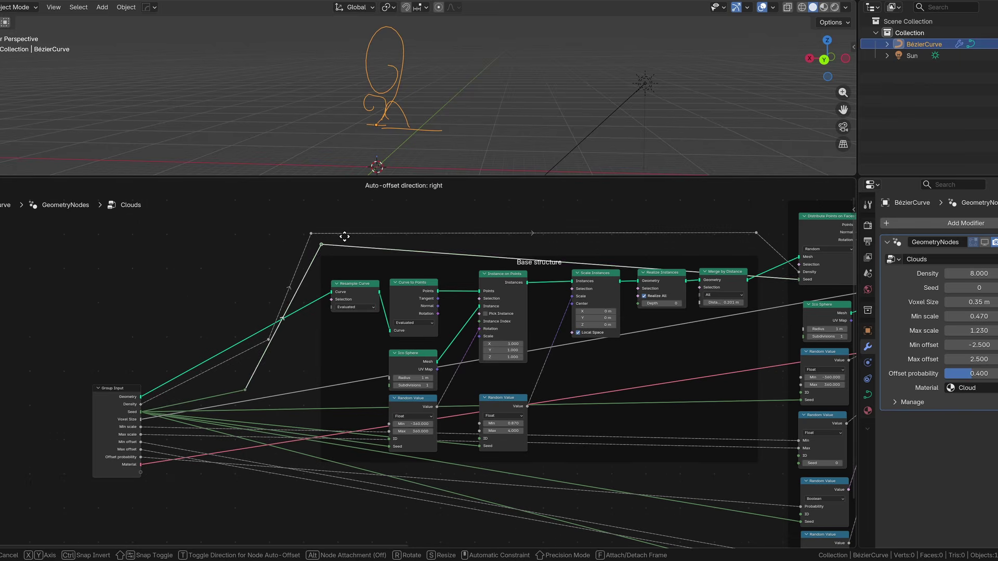
drag(344, 236, 778, 234)
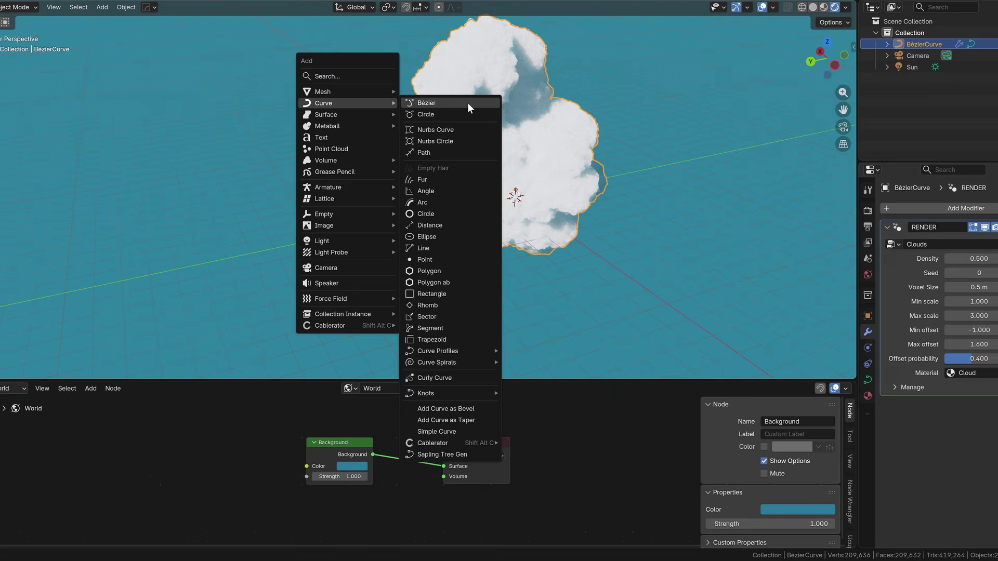
Add a Bézier curve and give it a Geometry Nodes modifier using the Clouds node group
click(467, 102)
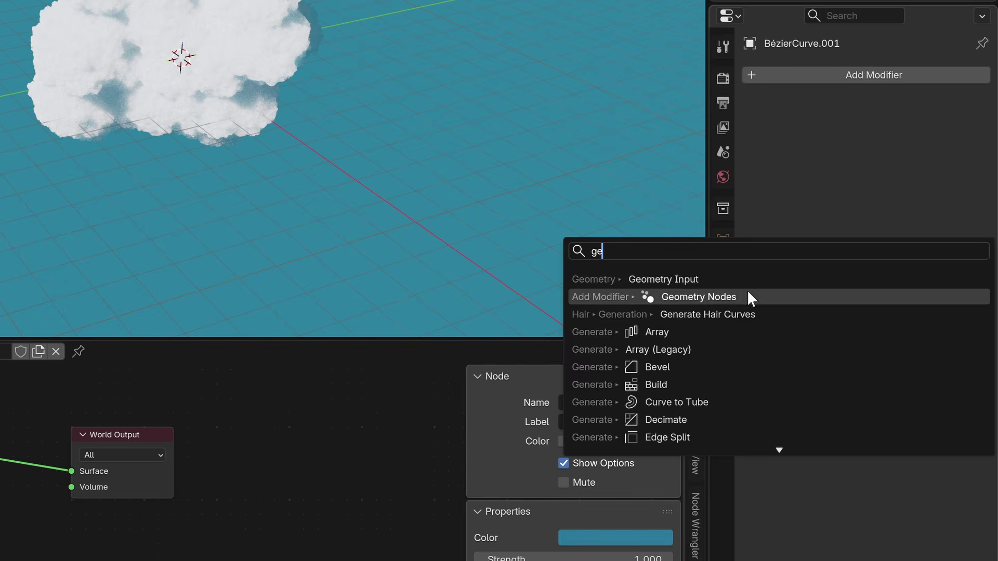
click(748, 292)
click(763, 130)
key(Return)
Set the new cloud's Density to 0.3, Min scale to 1, Max scale to 3, Min offset to -1 and Max offset to 1.5
click(894, 152)
text(0.3)
key(Return)
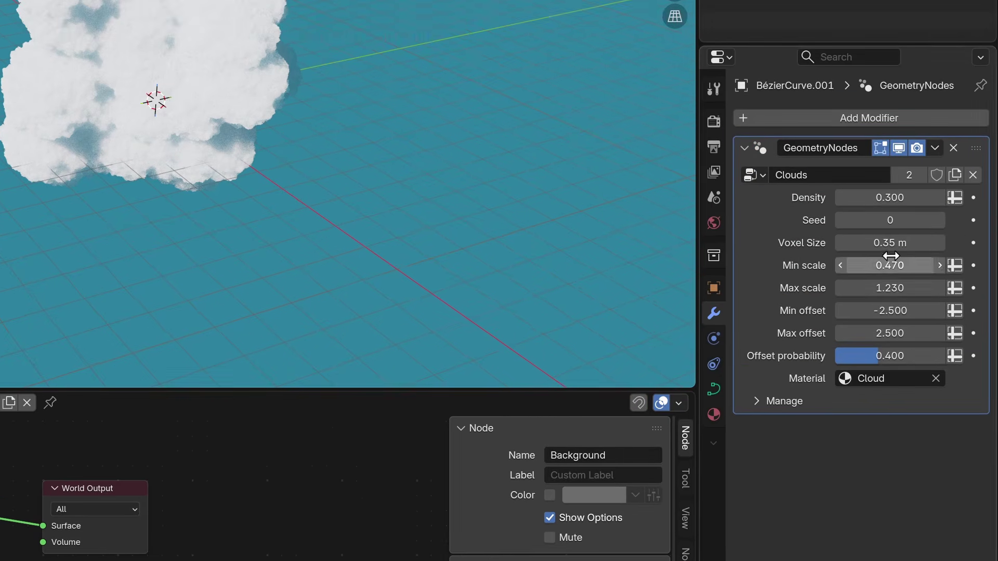
click(883, 218)
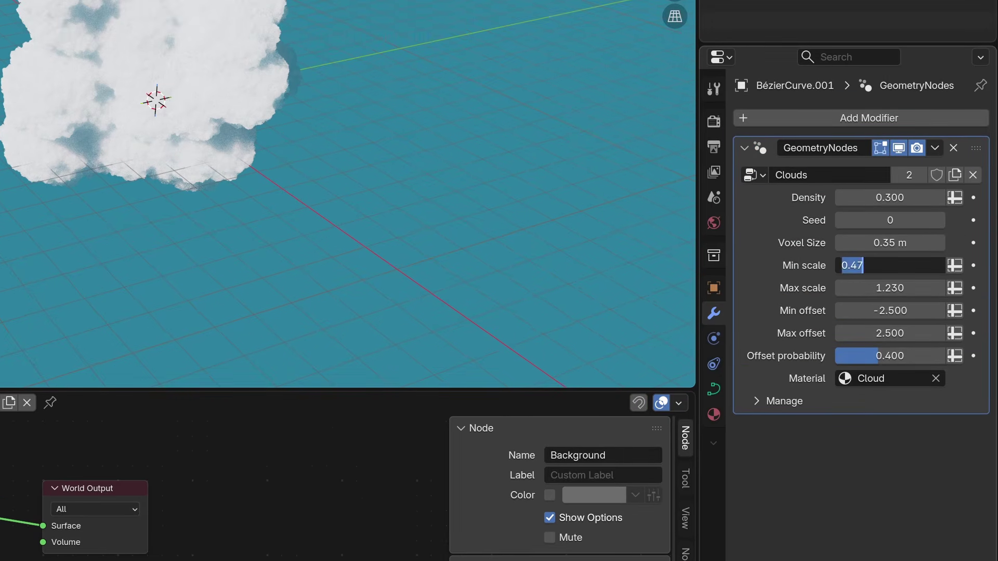
text(1)
key(Return)
click(843, 285)
text(3)
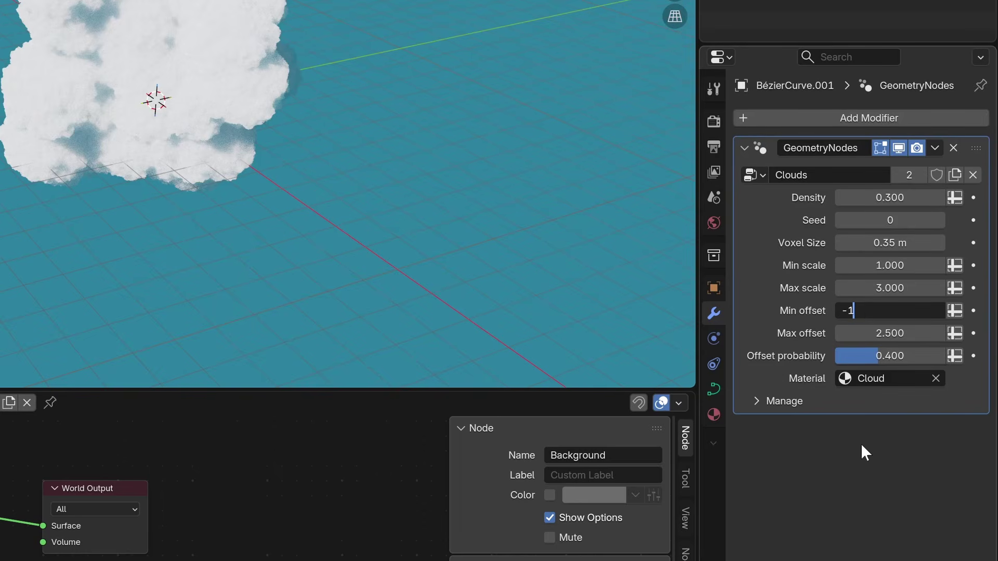
key(Tab)
text(-)
key(Return)
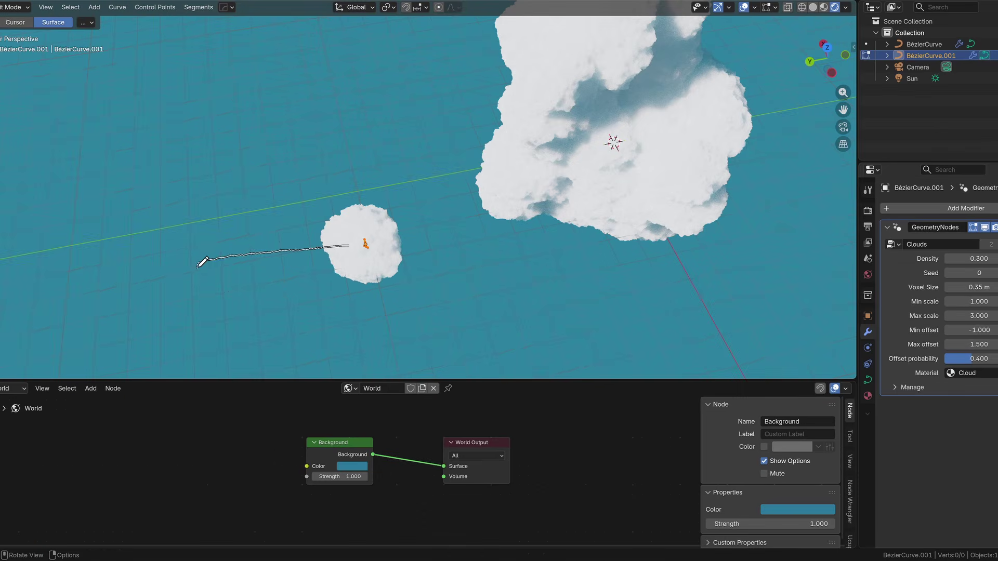
Draw several curve strokes to form a long, low cloud that rises at one end beside the tall cloud
drag(353, 265, 356, 263)
mouse_move(356, 263)
middle_down()
mouse_move(349, 211)
mouse_move(388, 206)
middle_up()
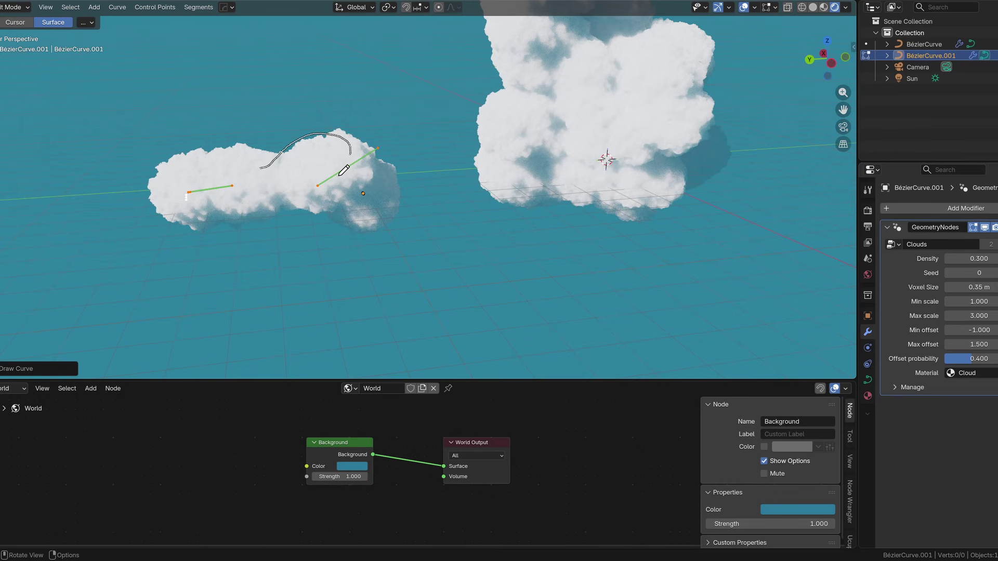
drag(340, 174, 263, 177)
middle_drag(268, 210, 348, 209)
drag(349, 209, 229, 215)
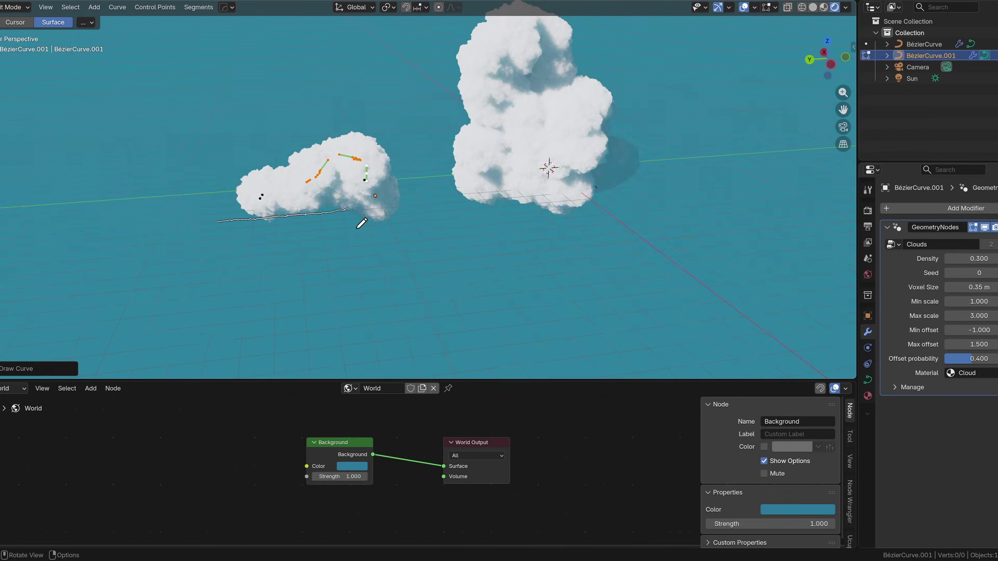
drag(357, 226, 358, 225)
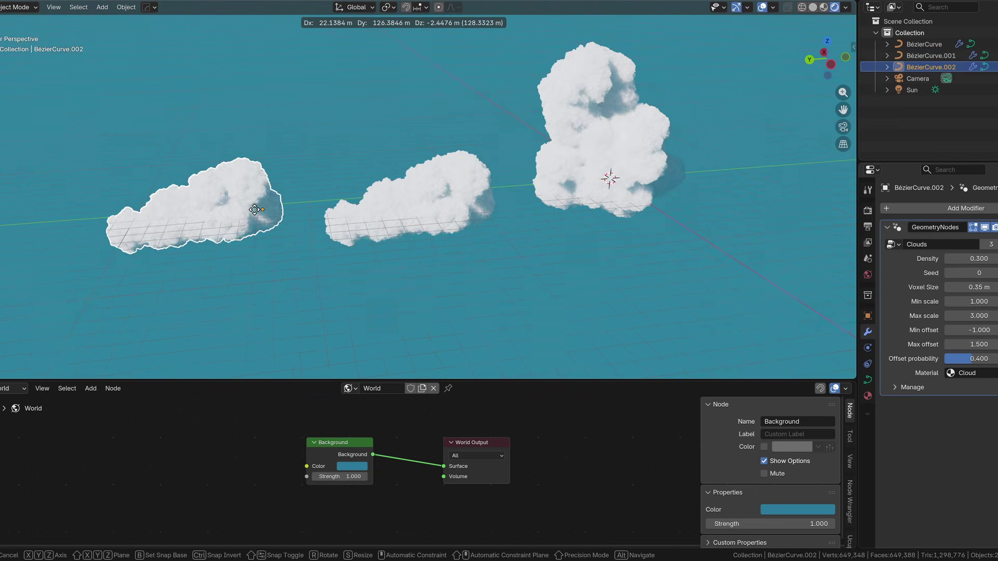
Place the duplicate of the low cloud beside the original and set the original's Voxel Size to 0.8 m
click(242, 212)
click(482, 201)
double_click(979, 287)
text(.8)
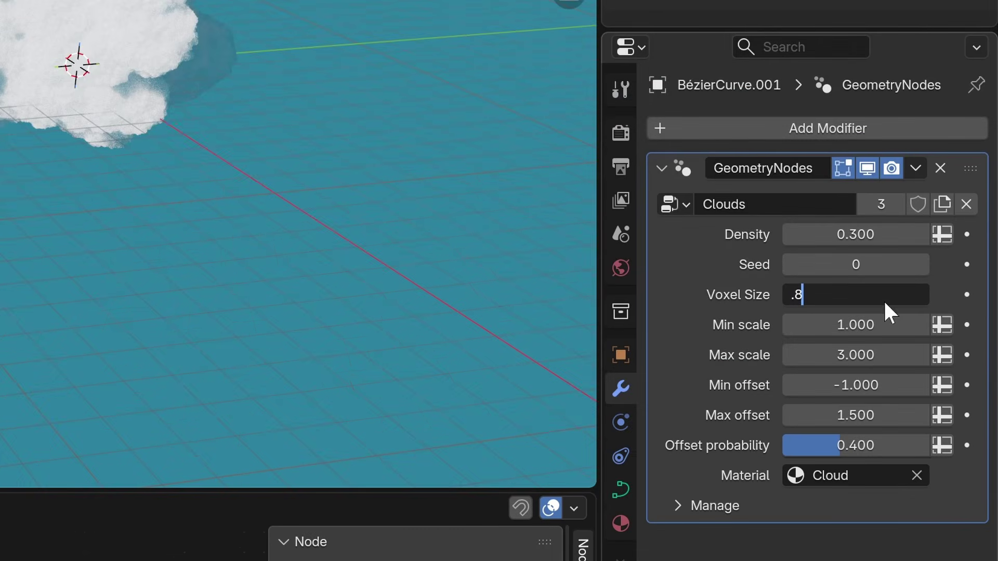
key(Return)
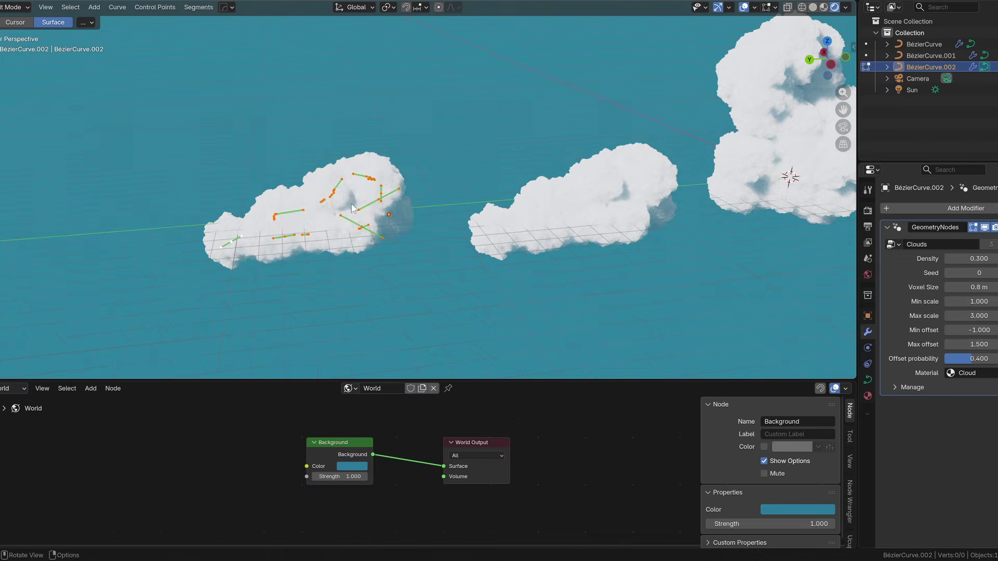
Delete the duplicate's curve points and draw the first strokes of a new upright cloud shape
key(x)
click(297, 203)
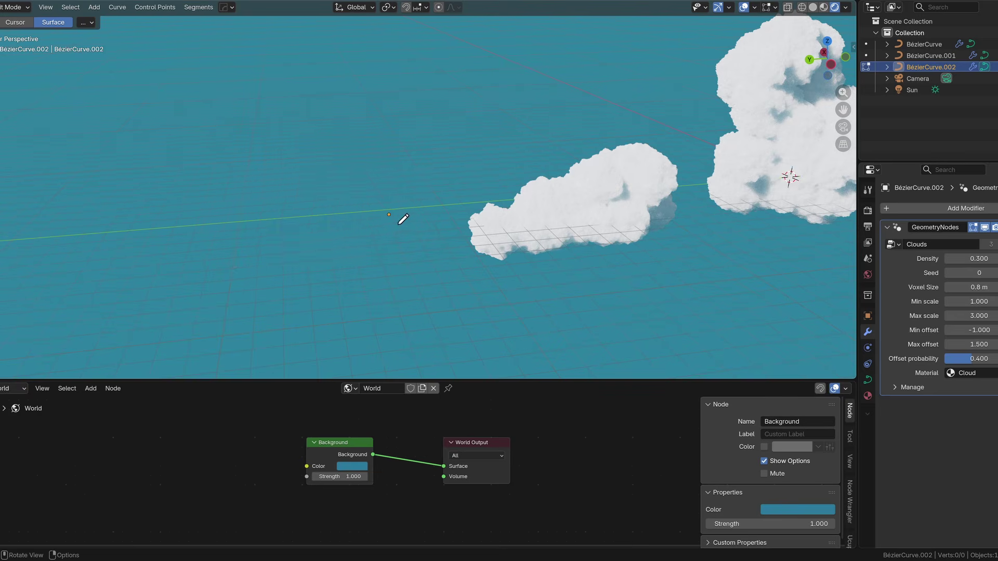
drag(333, 225, 370, 222)
middle_drag(370, 223, 385, 211)
drag(353, 153, 379, 240)
Switch the viewport to solid shading and draw more strokes around the upright cloud to widen its crown
middle_drag(355, 176, 450, 208)
key(z)
click(544, 211)
middle_drag(519, 208, 415, 197)
drag(392, 107, 352, 196)
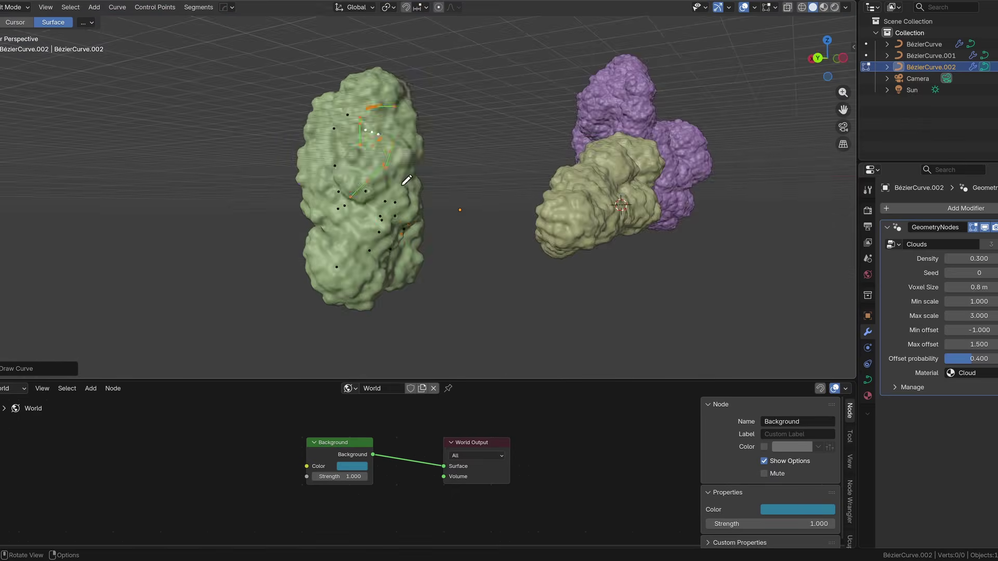
middle_drag(406, 181, 498, 182)
drag(470, 139, 556, 57)
middle_drag(445, 95, 338, 135)
drag(410, 151, 338, 192)
Select the control points at the outer side of the upright cloud's crown and delete them
drag(256, 129, 316, 176)
key(x)
click(295, 167)
middle_drag(421, 166, 367, 164)
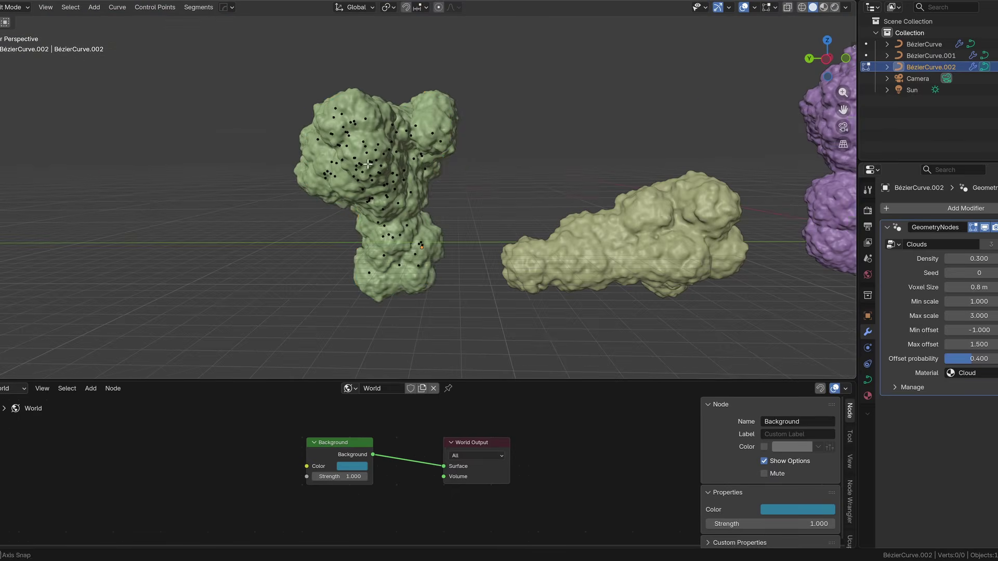
Duplicate the upright cloud, place the copy farther along the row, and delete all of its curve points
key(Tab)
key(shift+d)
click(229, 214)
mouse_move(230, 214)
shift+middle_down()
mouse_move(497, 234)
mouse_move(459, 216)
shift+middle_up()
key(Tab)
key(a)
key(x)
click(459, 215)
Draw a long horizontal base for the new cloud and reshape it by moving control points with proportional editing
drag(311, 254, 558, 257)
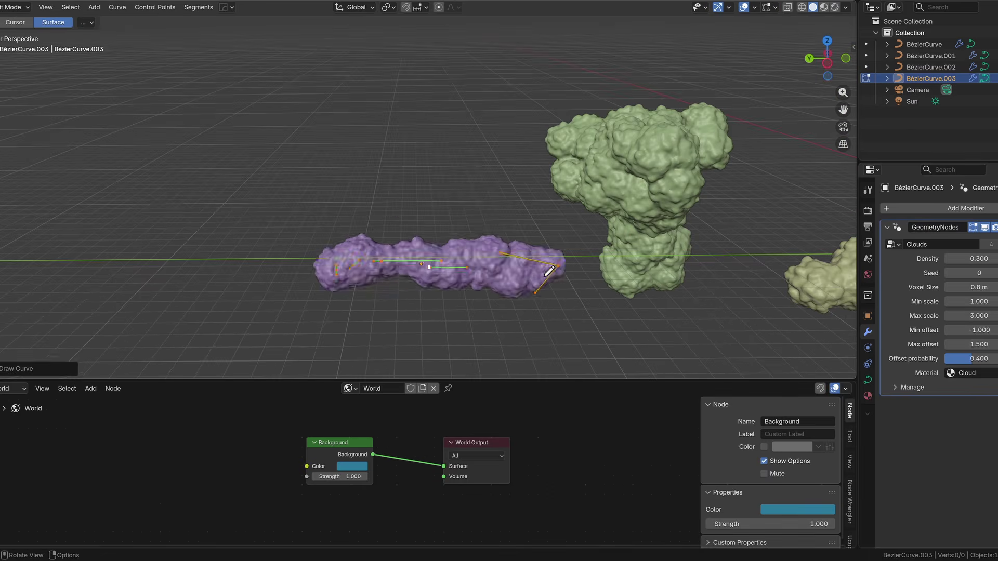
mouse_move(558, 257)
middle_down()
mouse_move(410, 280)
mouse_move(401, 327)
middle_up()
key(g)
click(358, 272)
key(o)
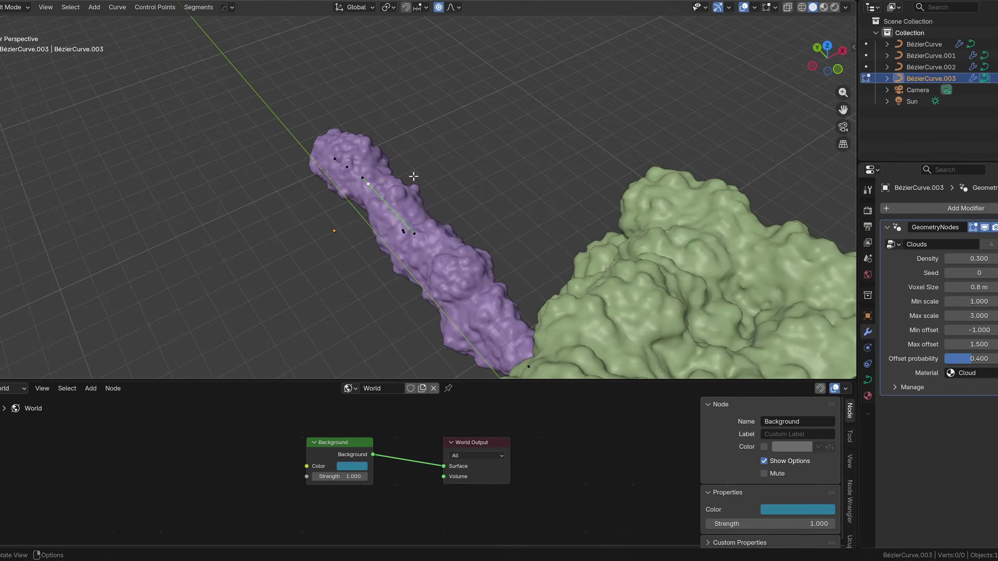
key(g)
click(395, 223)
Draw another stroke rising from the horizontal base and move the finished cloud object into place in the row
middle_drag(395, 223, 442, 161)
click(2, 272)
mouse_move(323, 211)
mouse_down()
mouse_move(407, 209)
mouse_move(468, 153)
mouse_up()
mouse_move(467, 153)
middle_down()
mouse_move(591, 196)
mouse_move(508, 174)
middle_up()
key(Tab)
key(g)
click(488, 291)
mouse_move(488, 291)
middle_down()
mouse_move(479, 309)
mouse_move(460, 305)
middle_up()
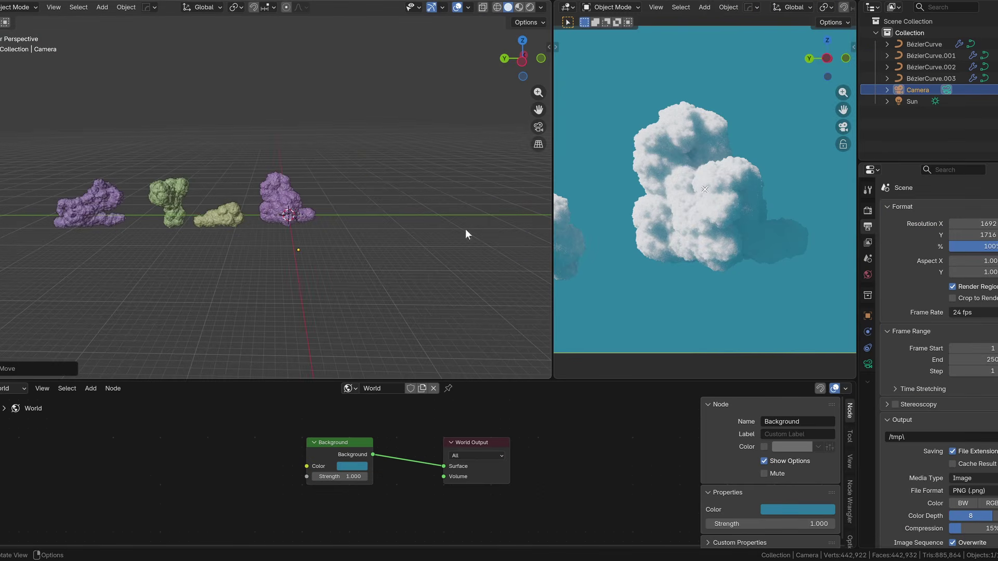
Show the camera view in solid shading and place a duplicate of the low cloud at the tall cloud's base
scroll(269, 251, up, 4)
middle_drag(269, 250, 362, 237)
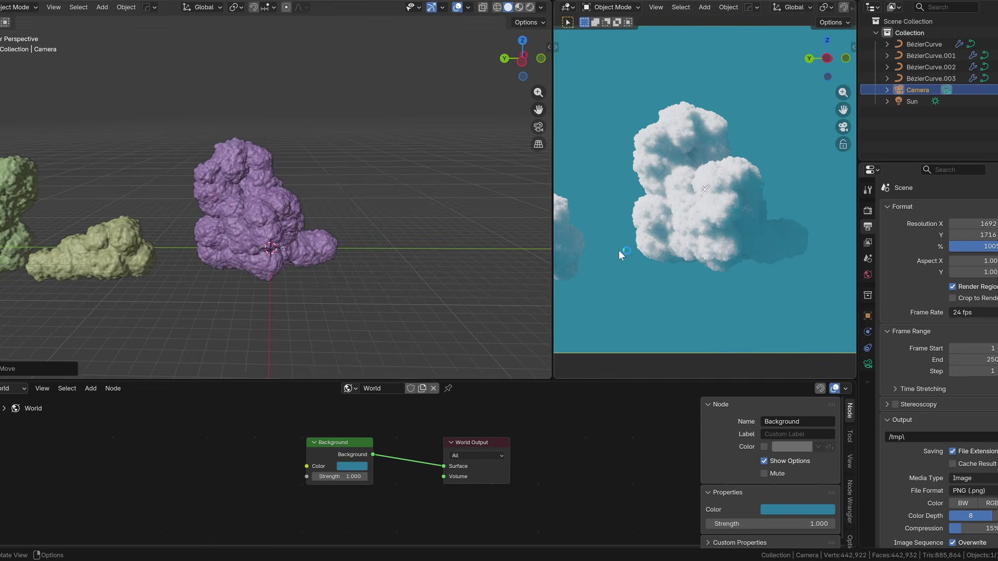
key(shift+z)
click(210, 260)
key(shift+d)
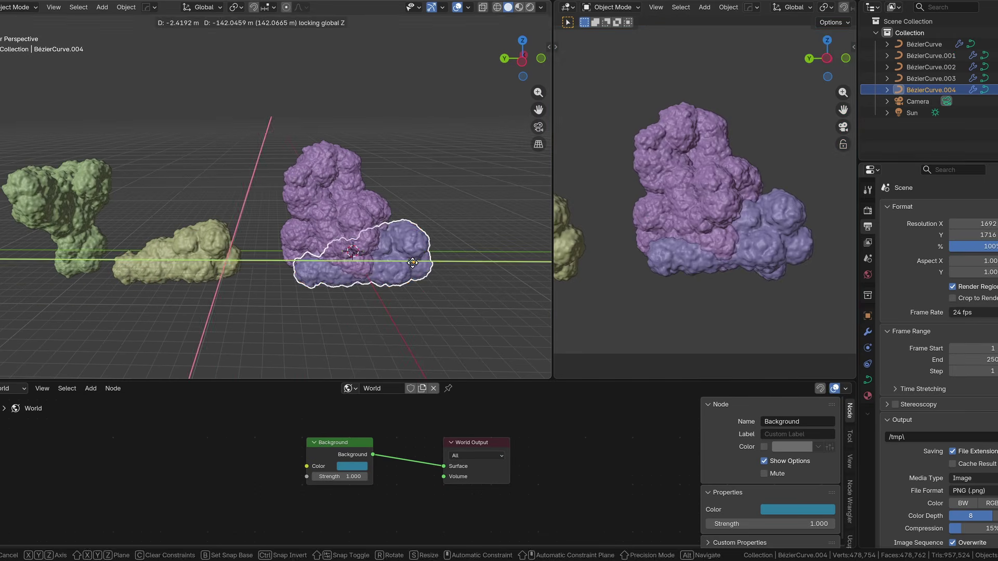
click(342, 214)
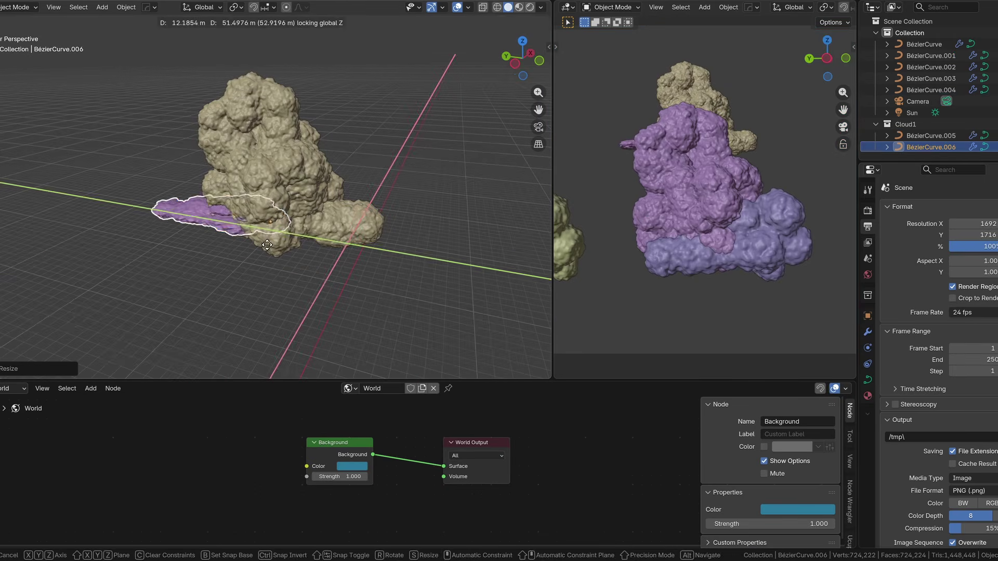
Place the flattened cloud at the tall cloud's base and duplicate it, scaling the copy along Z
click(264, 246)
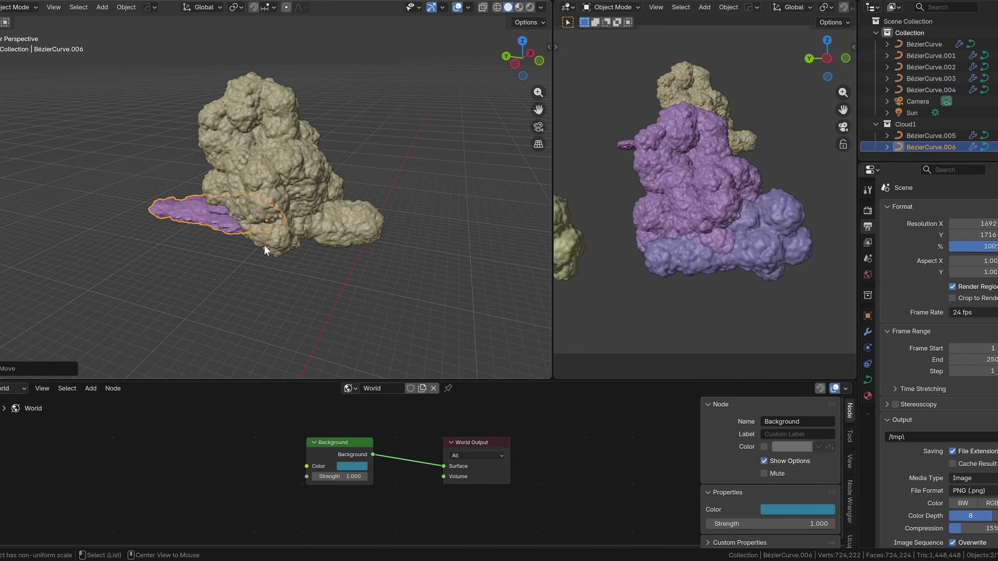
key(shift+d)
key(z)
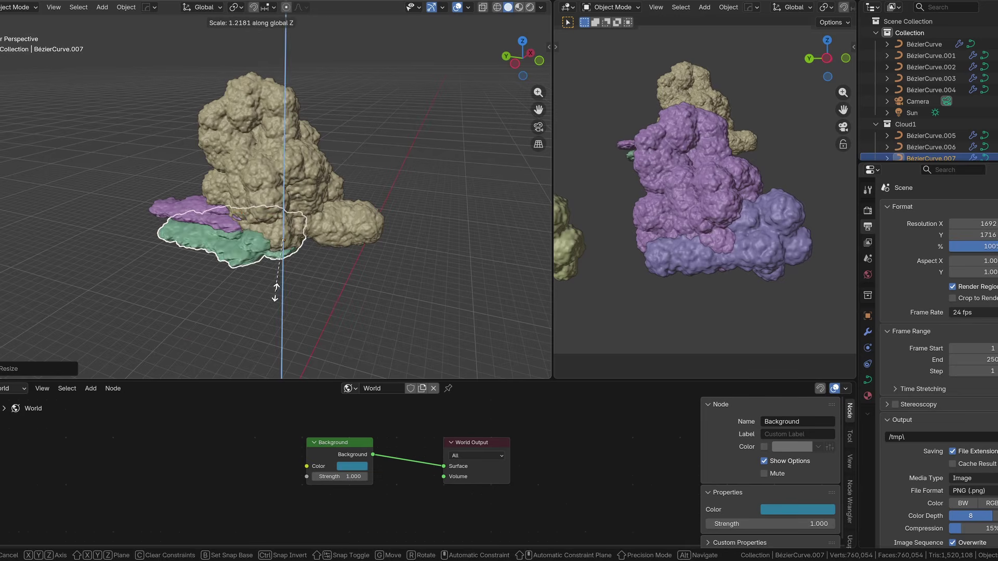
key(shift+z)
click(375, 265)
Move a flat cloud copy horizontally around the base and place the forked cloud copy on top of the tall cloud
middle_drag(375, 265, 375, 217)
key(g)
key(shift+z)
click(295, 284)
scroll(295, 283, up, 3)
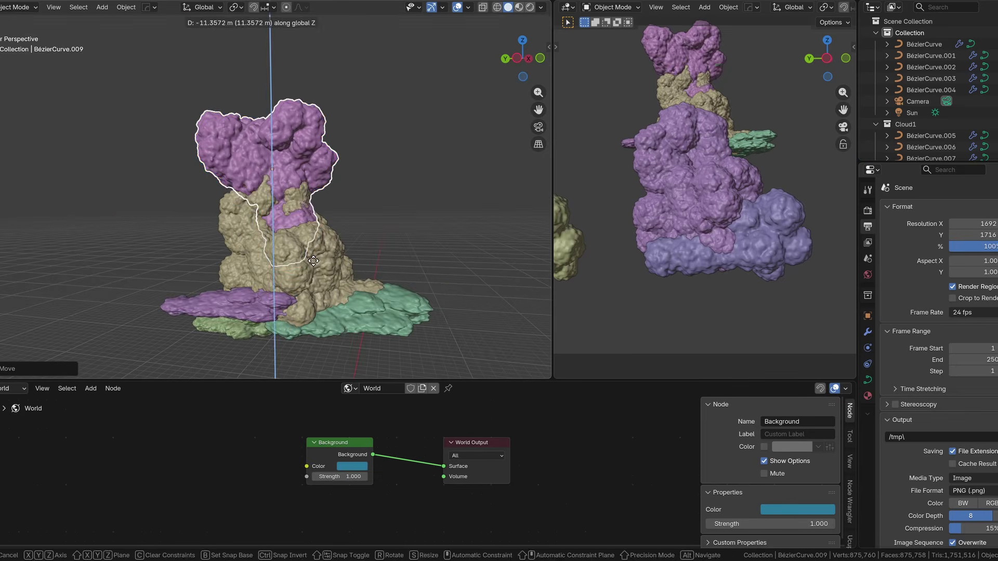
click(336, 361)
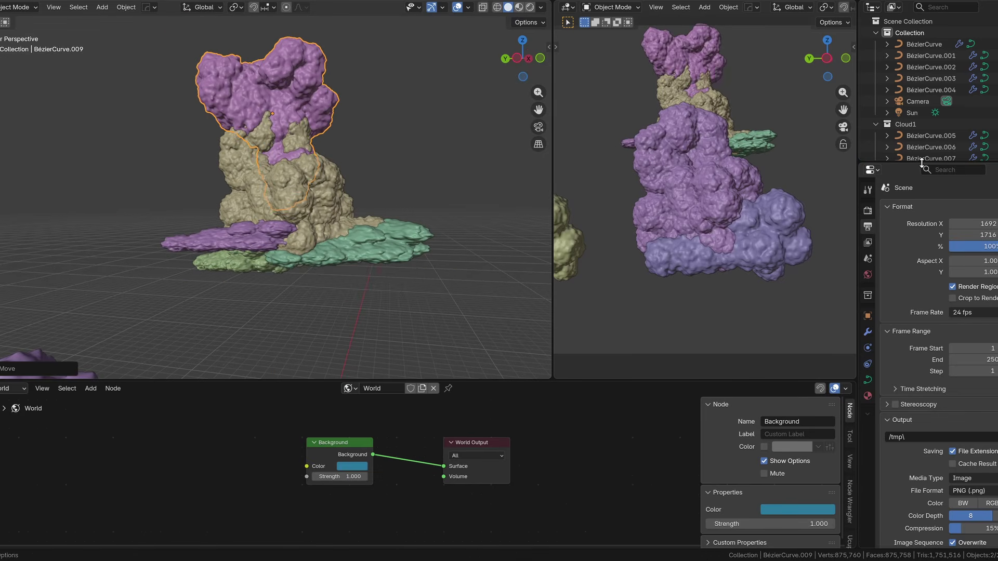
Add an empty, snap it to the 3D cursor placed at the tall cloud's base, and enlarge it well beyond its default size
drag(922, 164, 936, 337)
click(942, 229)
scroll(310, 291, up, 2)
key(shift+a)
mouse_move(295, 420)
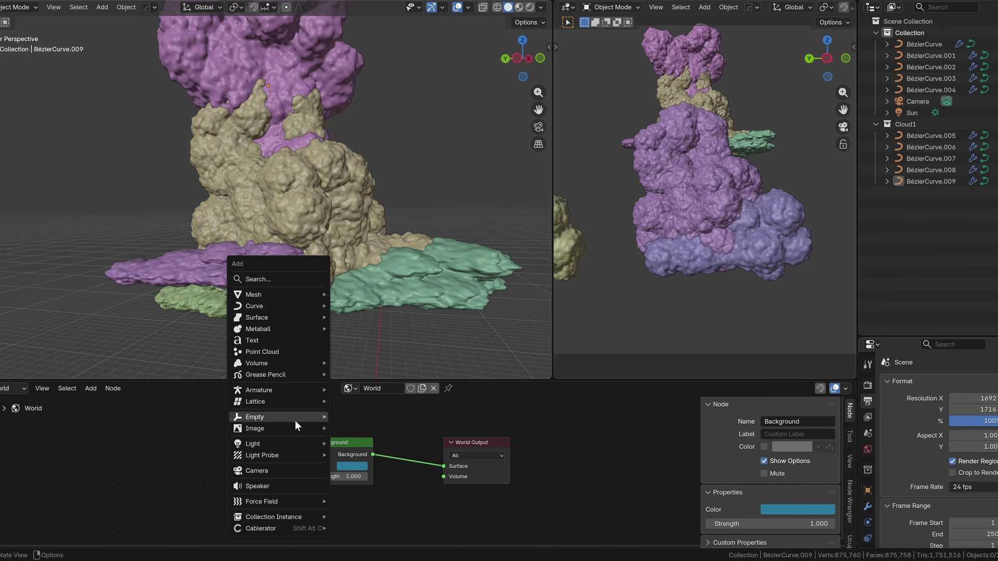
click(385, 267)
shift+right_click(279, 241)
key(shift+s)
click(288, 172)
key(s)
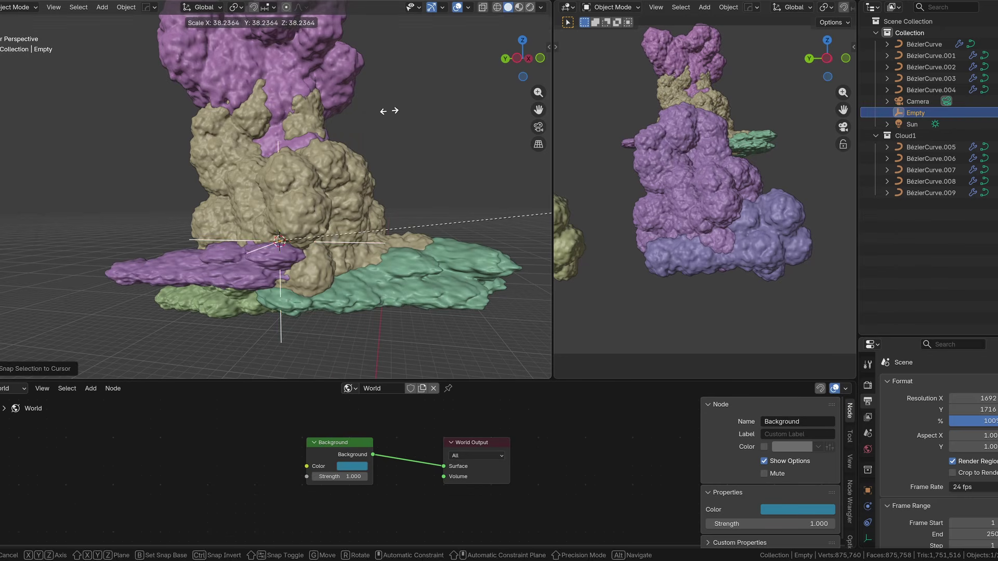
click(387, 111)
Move the empty into the Cloud1 collection and parent that collection's five cloud curves to it
key(m)
click(306, 239)
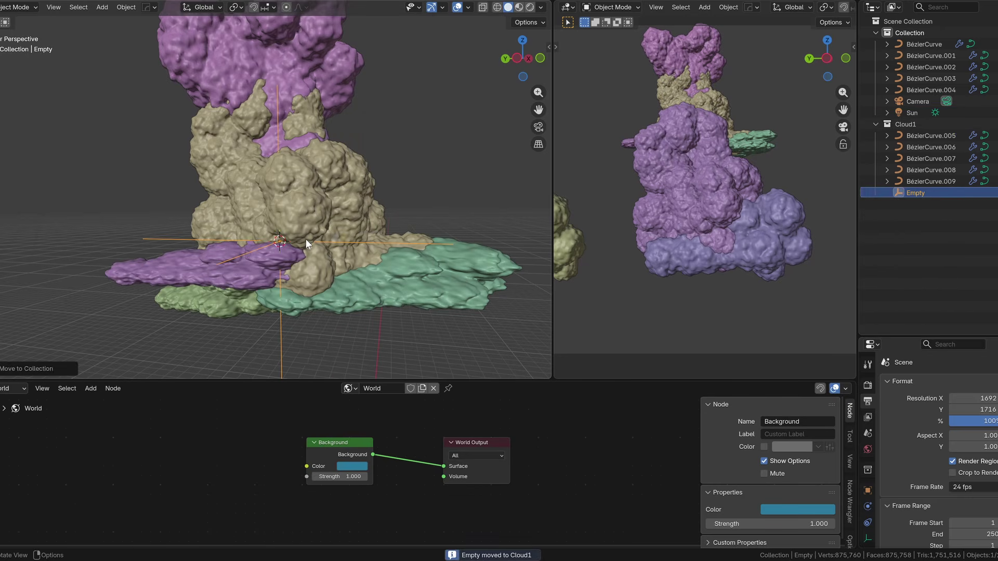
click(941, 134)
shift+click(930, 181)
ctrl+click(915, 192)
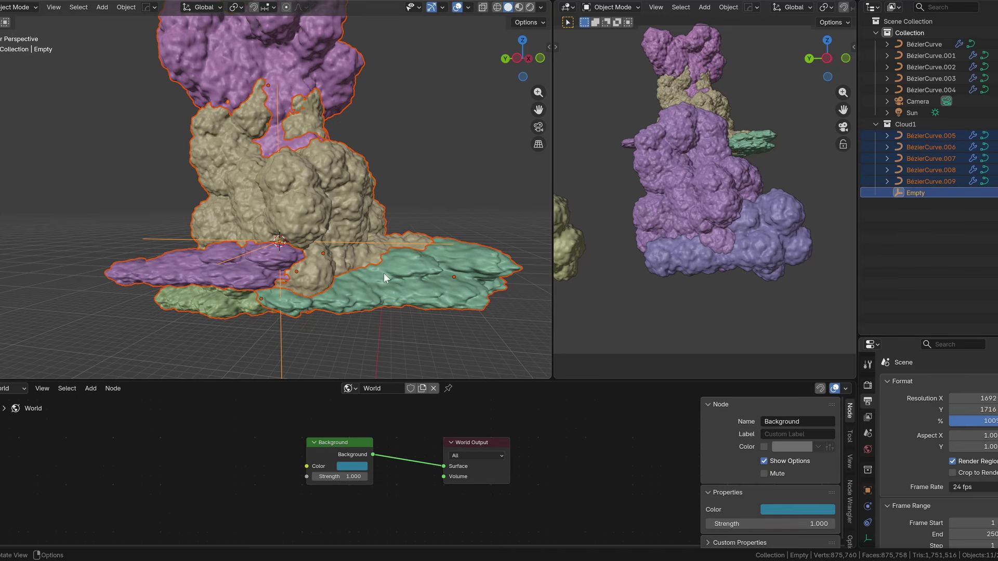
key(ctrl+p)
click(313, 318)
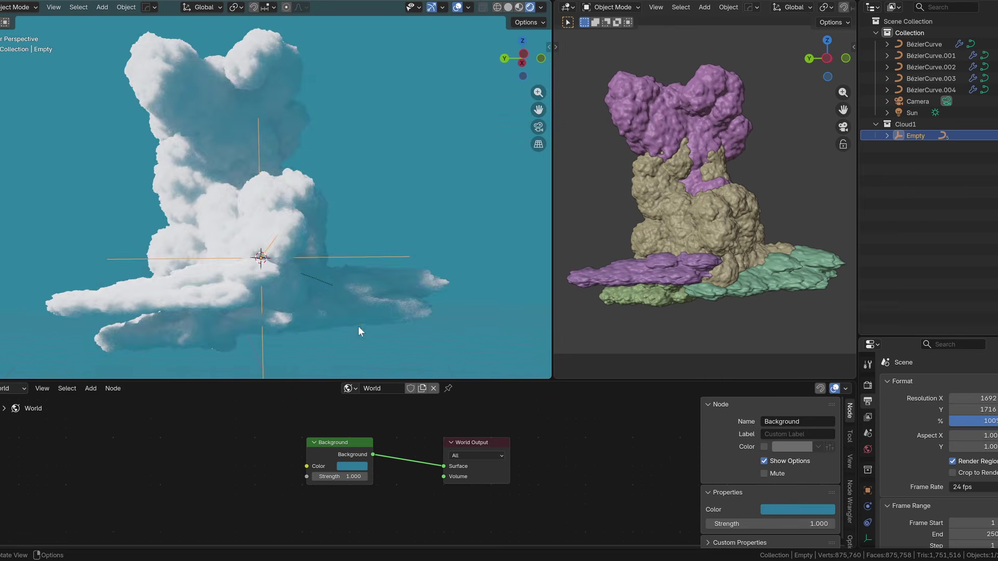
Snap the sun light to the 3D cursor placed on the cloud and move it beside the cloud
click(912, 113)
shift+right_click(312, 137)
key(shift+s)
click(315, 101)
scroll(332, 130, up, 1)
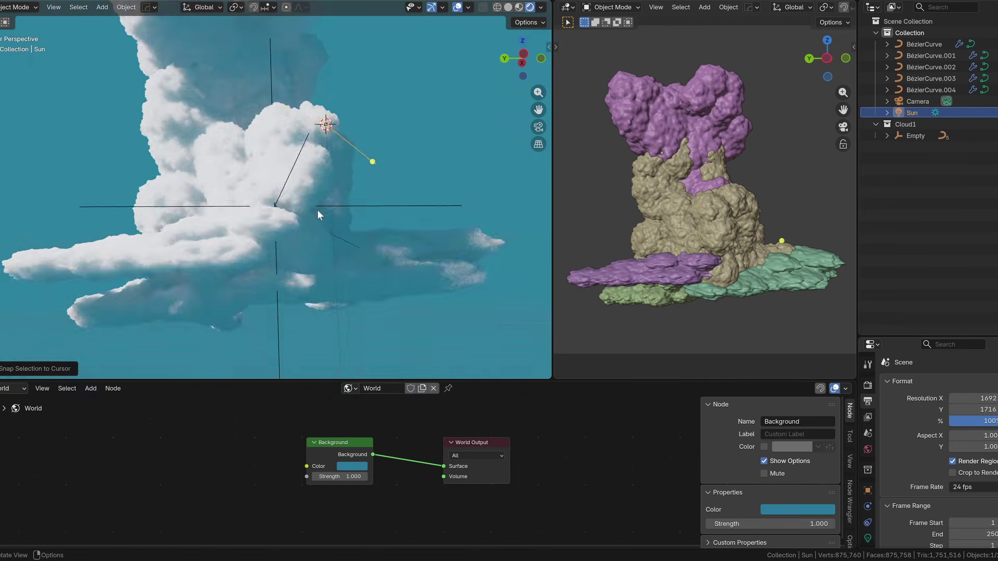
middle_drag(317, 210, 330, 227)
key(g)
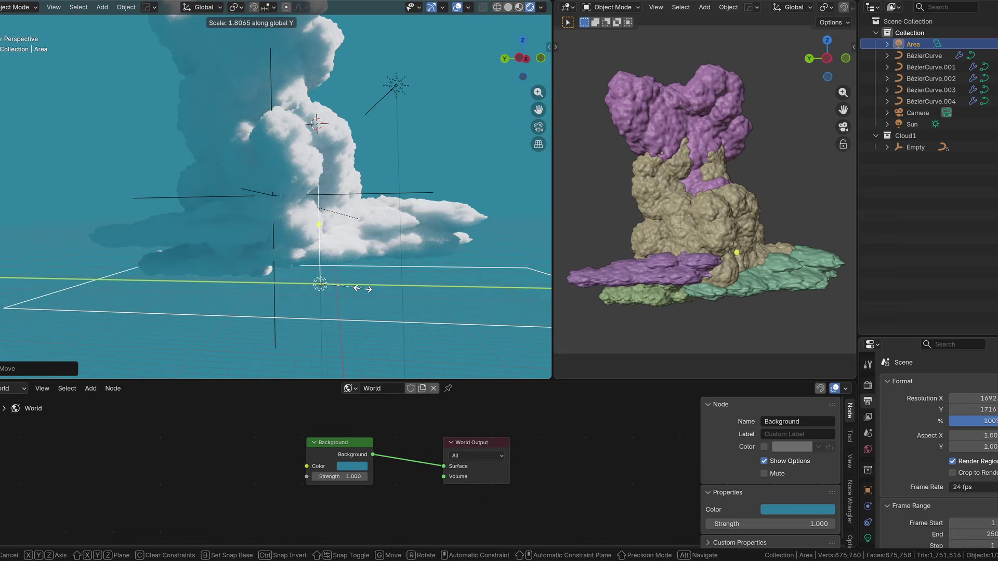
Stretch the area light beneath the cloud along Y and give it a negative power
click(408, 314)
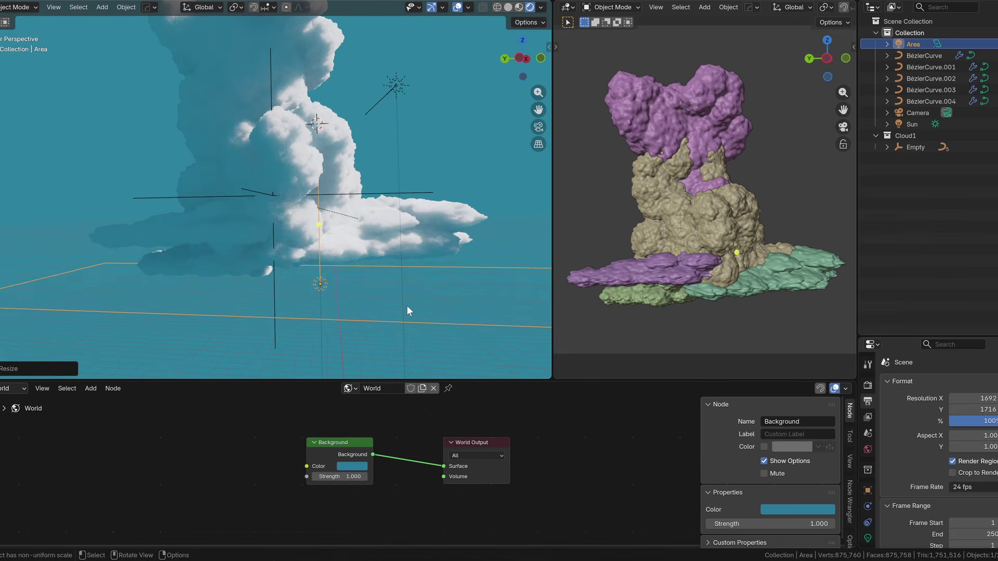
drag(922, 337, 921, 174)
click(867, 375)
click(989, 319)
key(BackSpace)
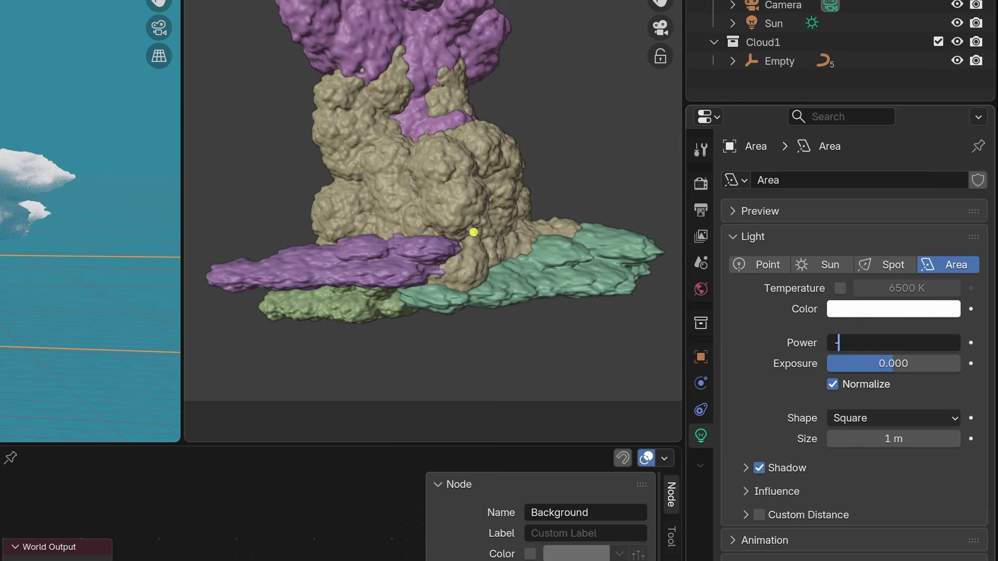
key(Return)
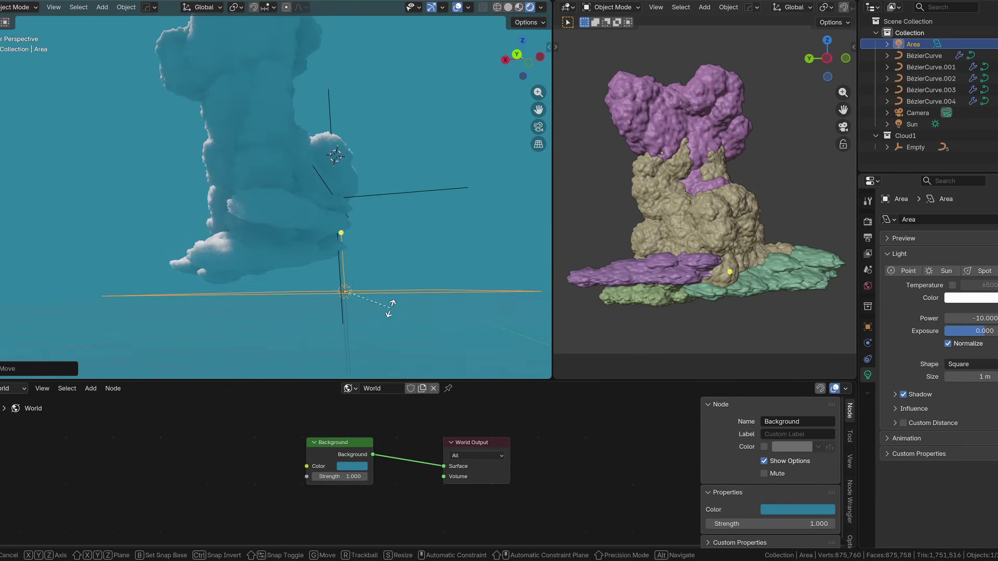
key(r)
key(x)
right_click(398, 302)
key(s)
key(x)
right_click(400, 303)
middle_drag(400, 304, 291, 313)
key(s)
key(y)
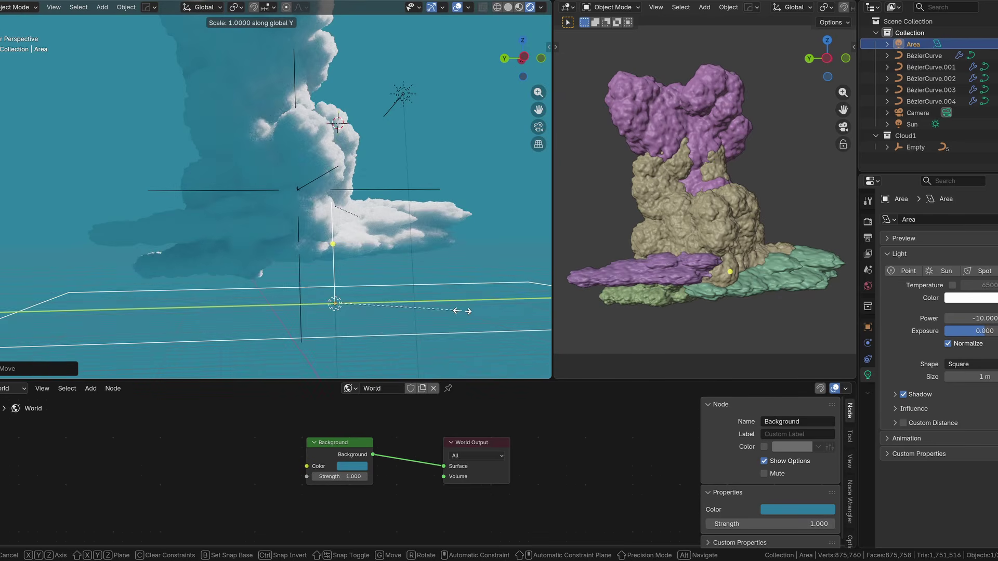
right_click(475, 304)
Scale the area light beneath the cloud along the X axis
key(s)
key(x)
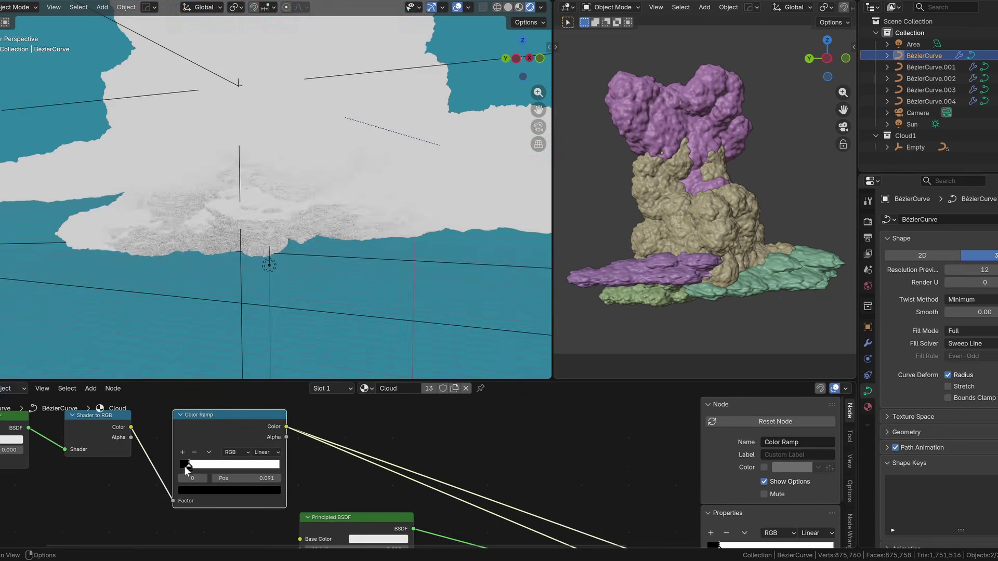
Shift the Cloud material's Color Ramp stops slightly toward higher values, placing the last stop at about 0.114
drag(185, 467, 190, 468)
drag(189, 466, 192, 467)
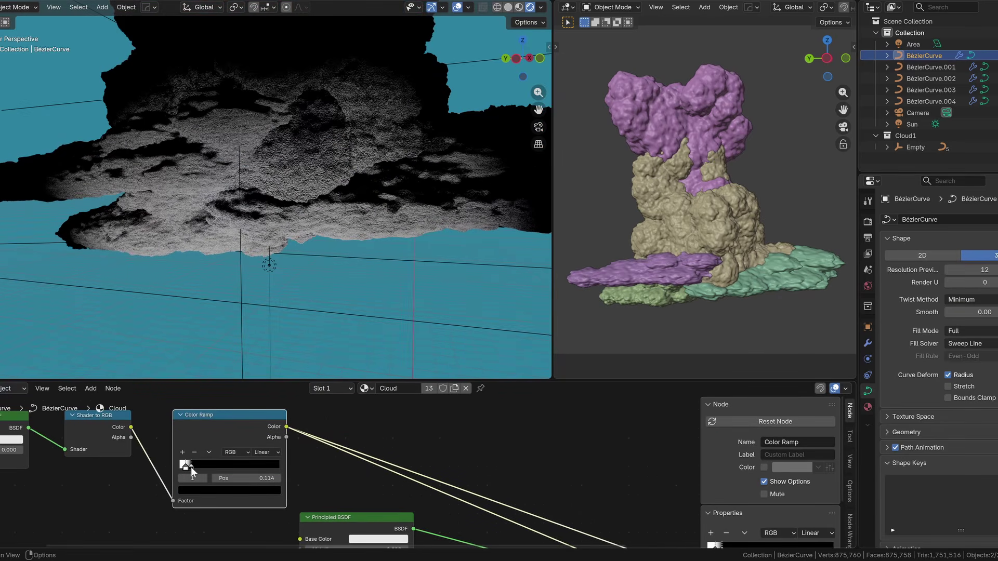
Adjust the height of the light beneath the cloud by moving it along Z
middle_drag(211, 294, 250, 244)
click(251, 244)
key(g)
key(z)
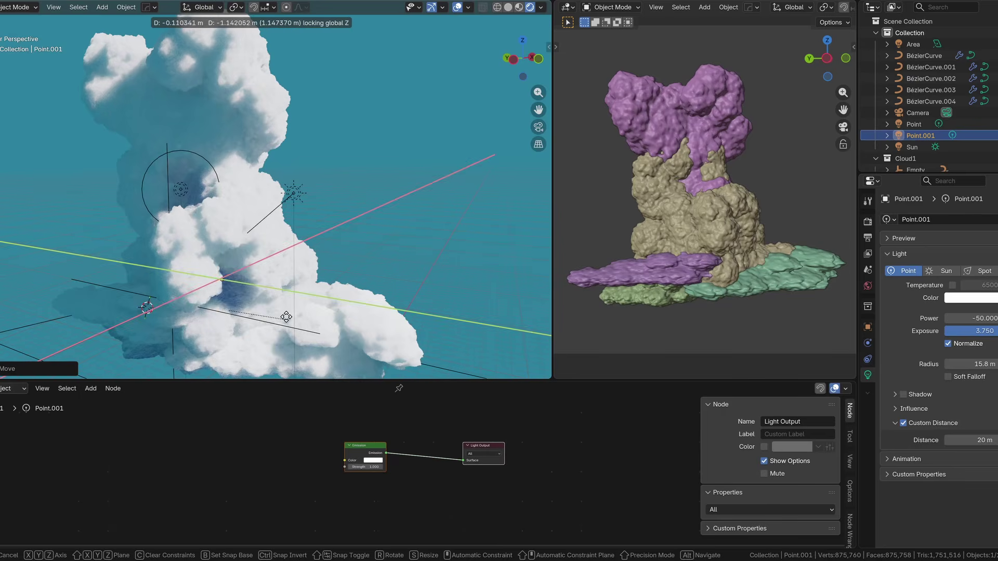
Place the second negative point light at the cloud's lower bulge and adjust its radius to about 16.6 m
click(373, 45)
middle_drag(373, 46, 354, 291)
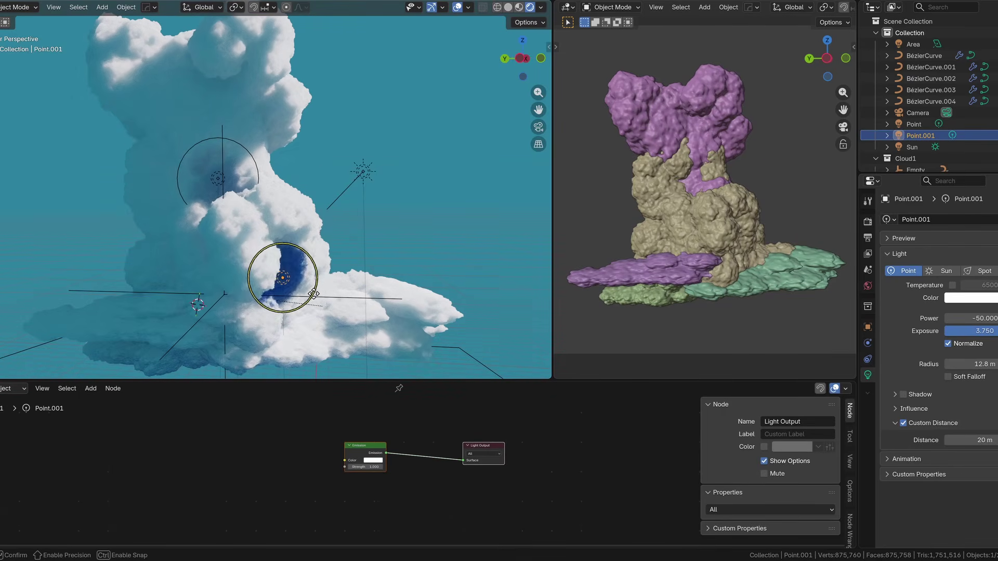
middle_drag(436, 247, 360, 358)
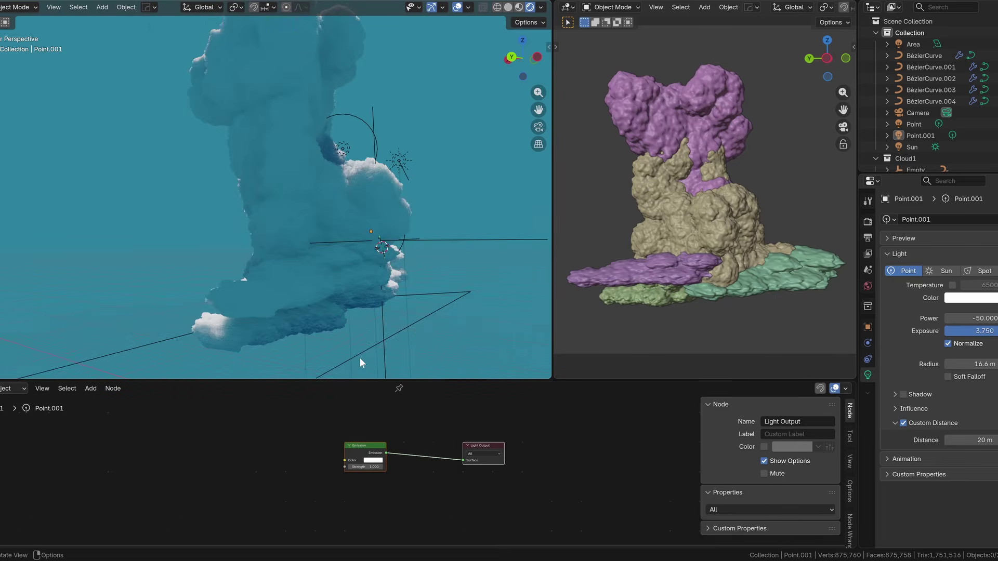
Scale the area light below the cloud along its local X axis
click(359, 359)
key(s)
key(x)
key(x)
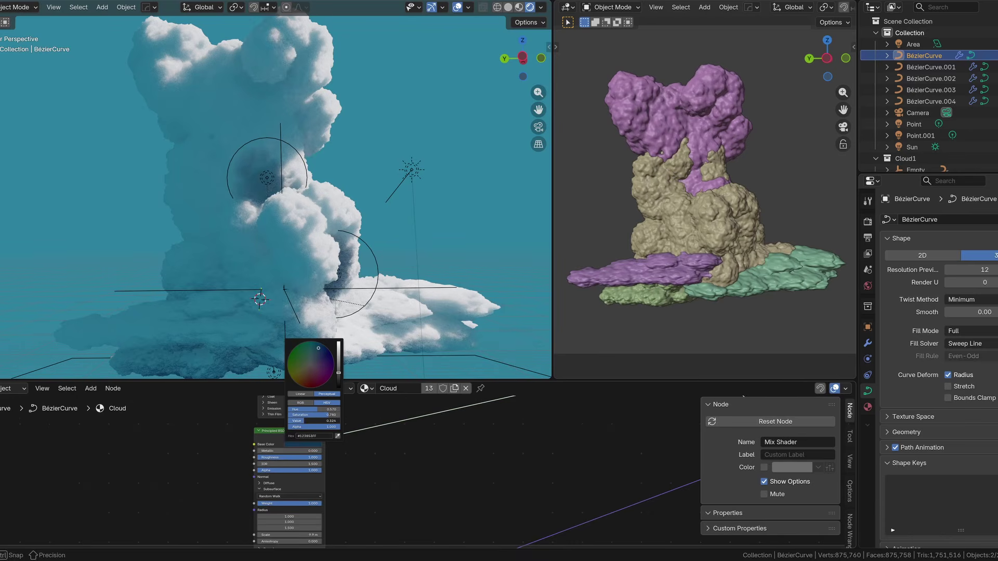
Add a Kuwahara node followed by a Glare node between Render Layers and Group Output in the compositor
key(ctrl+space)
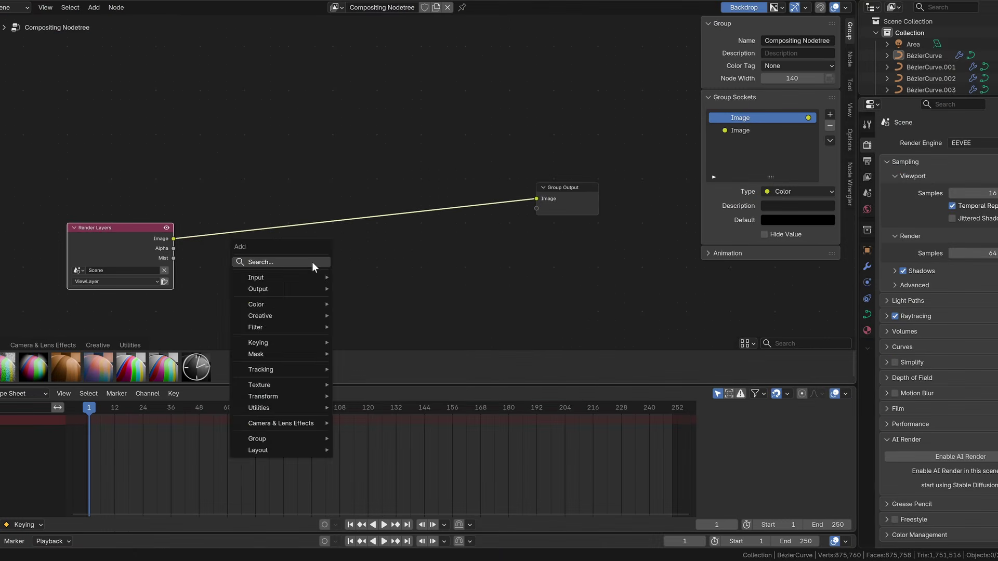
text(ku)
key(Return)
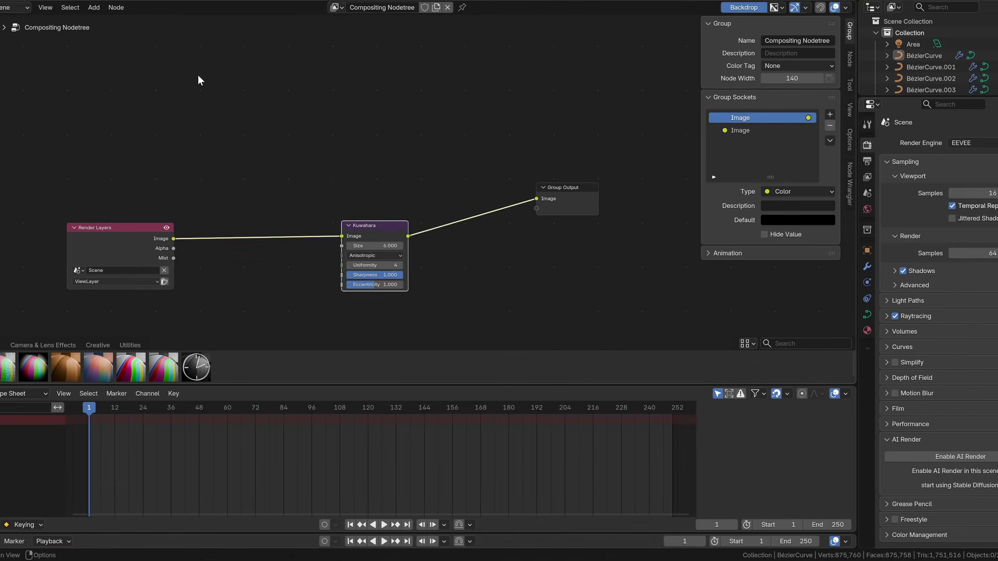
click(443, 213)
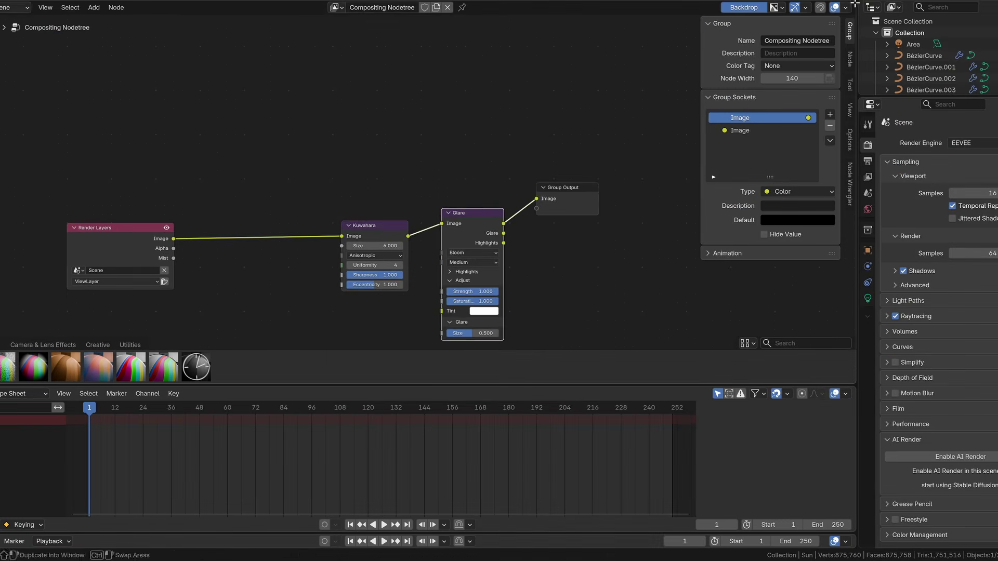
Show the rendered camera view in a new 3D viewport beside the compositor nodes and open the Glare node's type options
drag(855, 4, 601, 5)
click(615, 7)
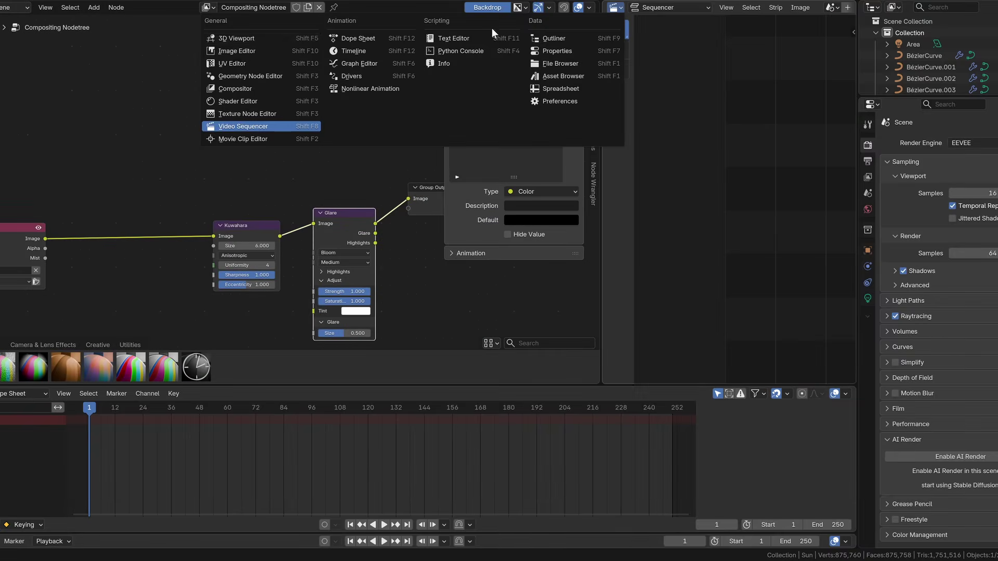
click(234, 39)
key(z)
click(766, 180)
scroll(738, 208, up, 5)
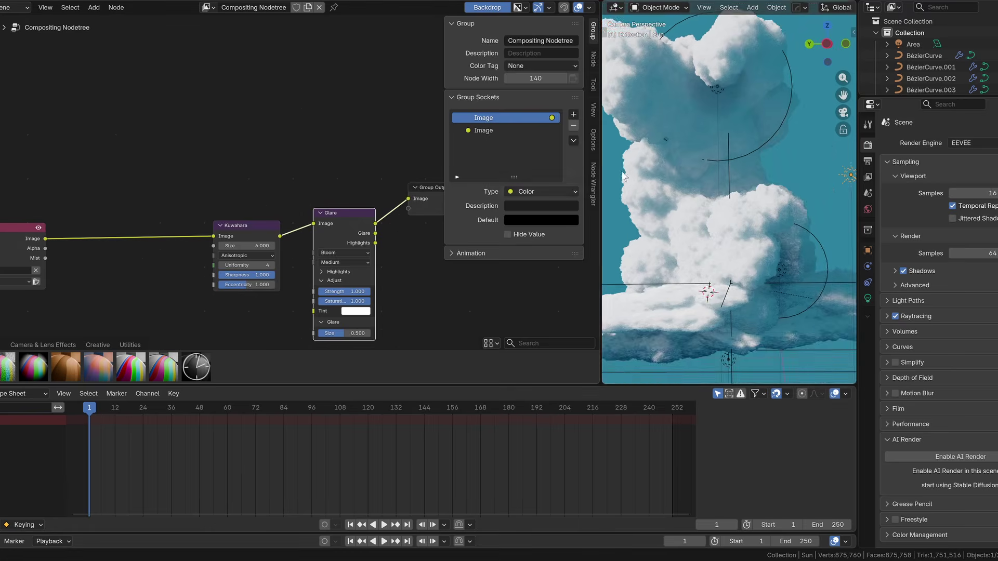
scroll(441, 262, up, 2)
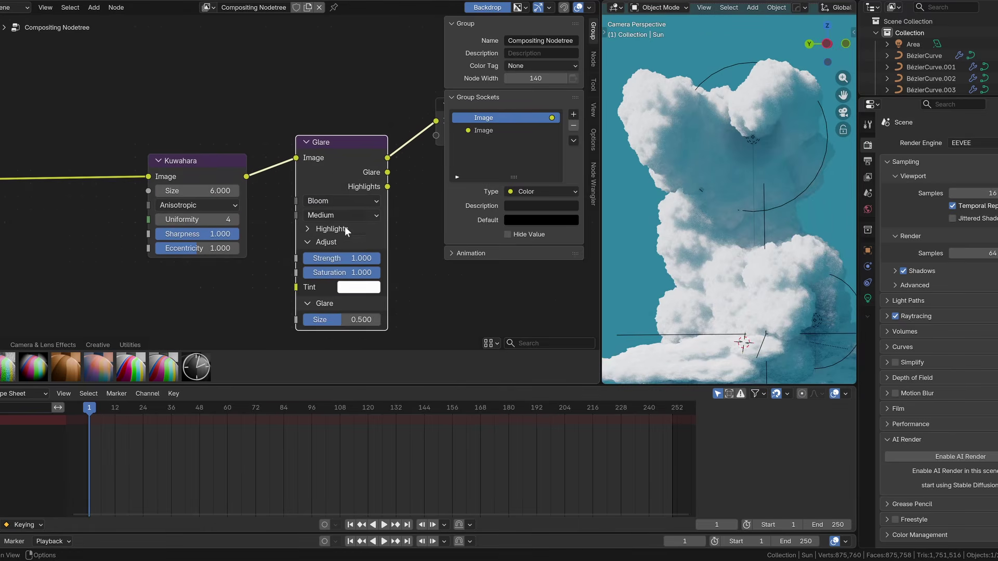
click(346, 201)
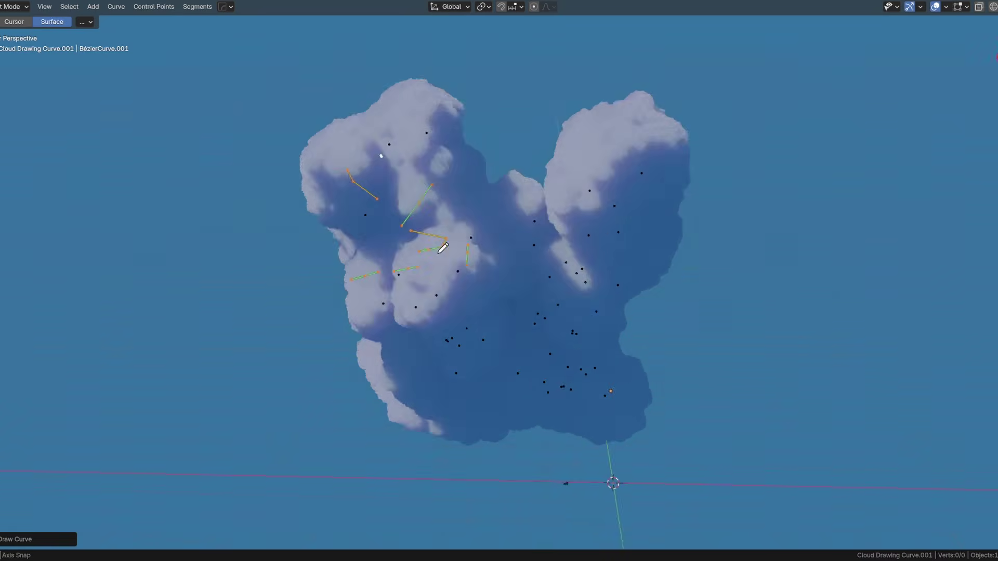
Draw several curve strokes across the cloud's surface from different angles to extend its lower part and add new puffs
scroll(438, 253, down, 2)
mouse_move(418, 361)
mouse_down()
mouse_move(410, 392)
mouse_move(544, 394)
mouse_up()
middle_drag(529, 360, 521, 361)
drag(521, 361, 580, 414)
middle_drag(530, 401, 441, 413)
drag(443, 390, 464, 390)
middle_drag(464, 389, 581, 382)
mouse_move(552, 386)
mouse_down()
mouse_move(719, 383)
mouse_move(722, 406)
mouse_up()
drag(470, 80, 494, 231)
middle_drag(494, 232, 459, 261)
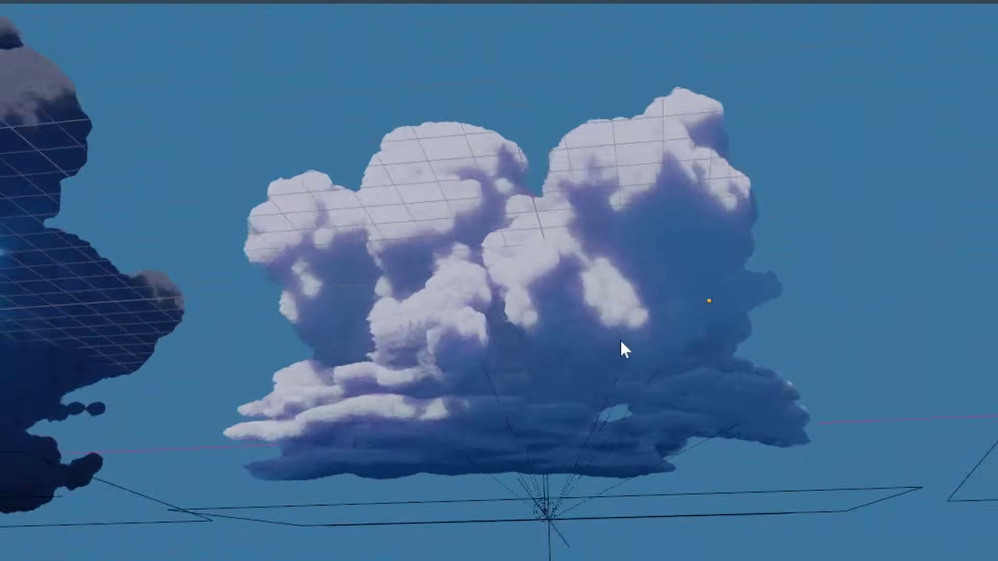
Examine the finished cumulonimbus beside the cloud asset library and the stormy cloud's inner glow
middle_drag(619, 340, 684, 383)
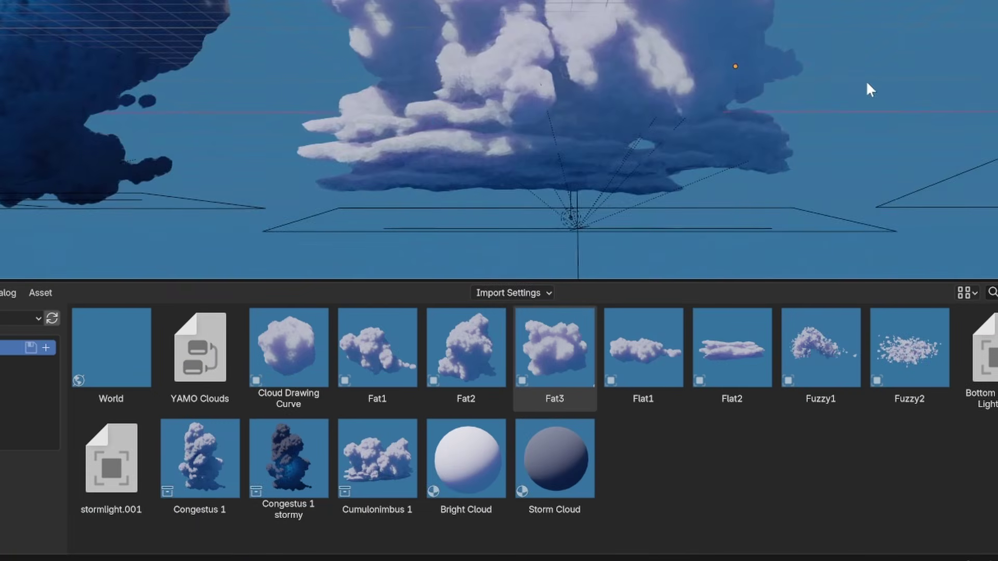
scroll(691, 125, up, 5)
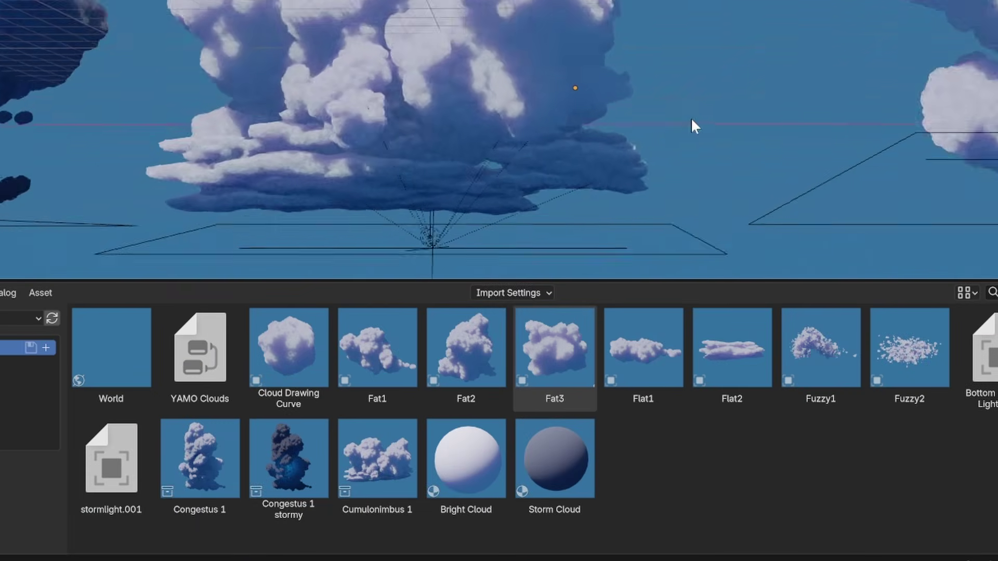
middle_drag(267, 236, 568, 145)
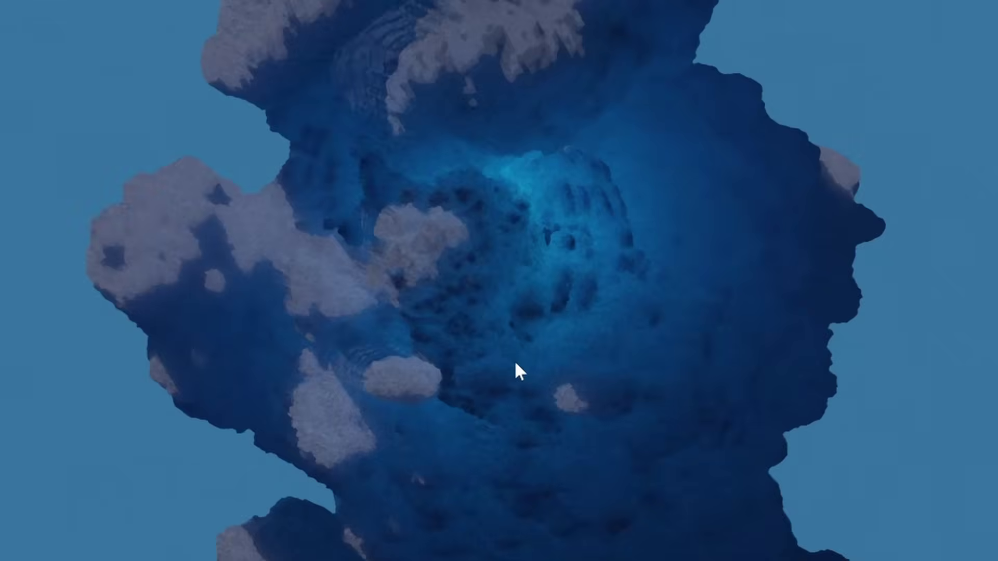
middle_drag(515, 372, 467, 382)
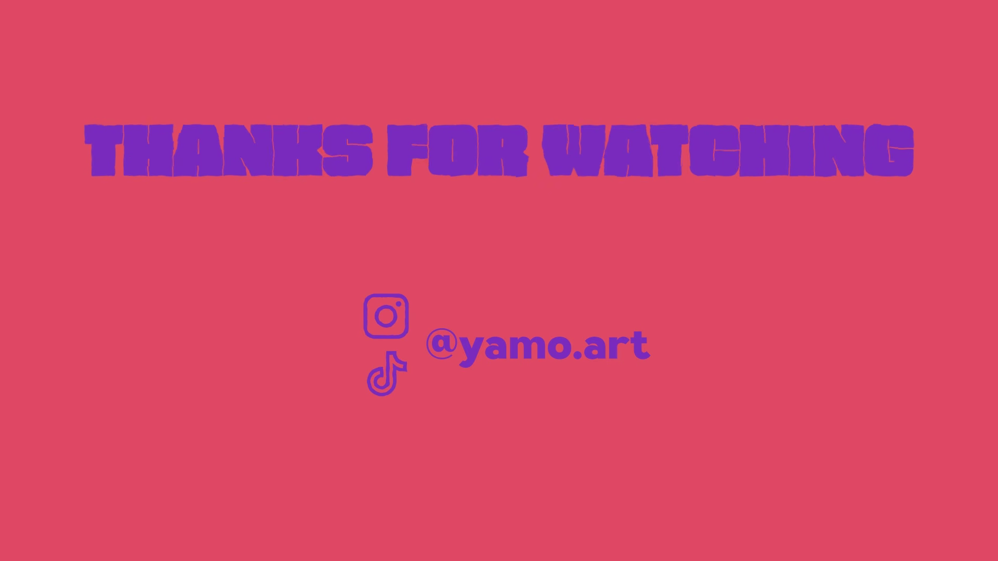